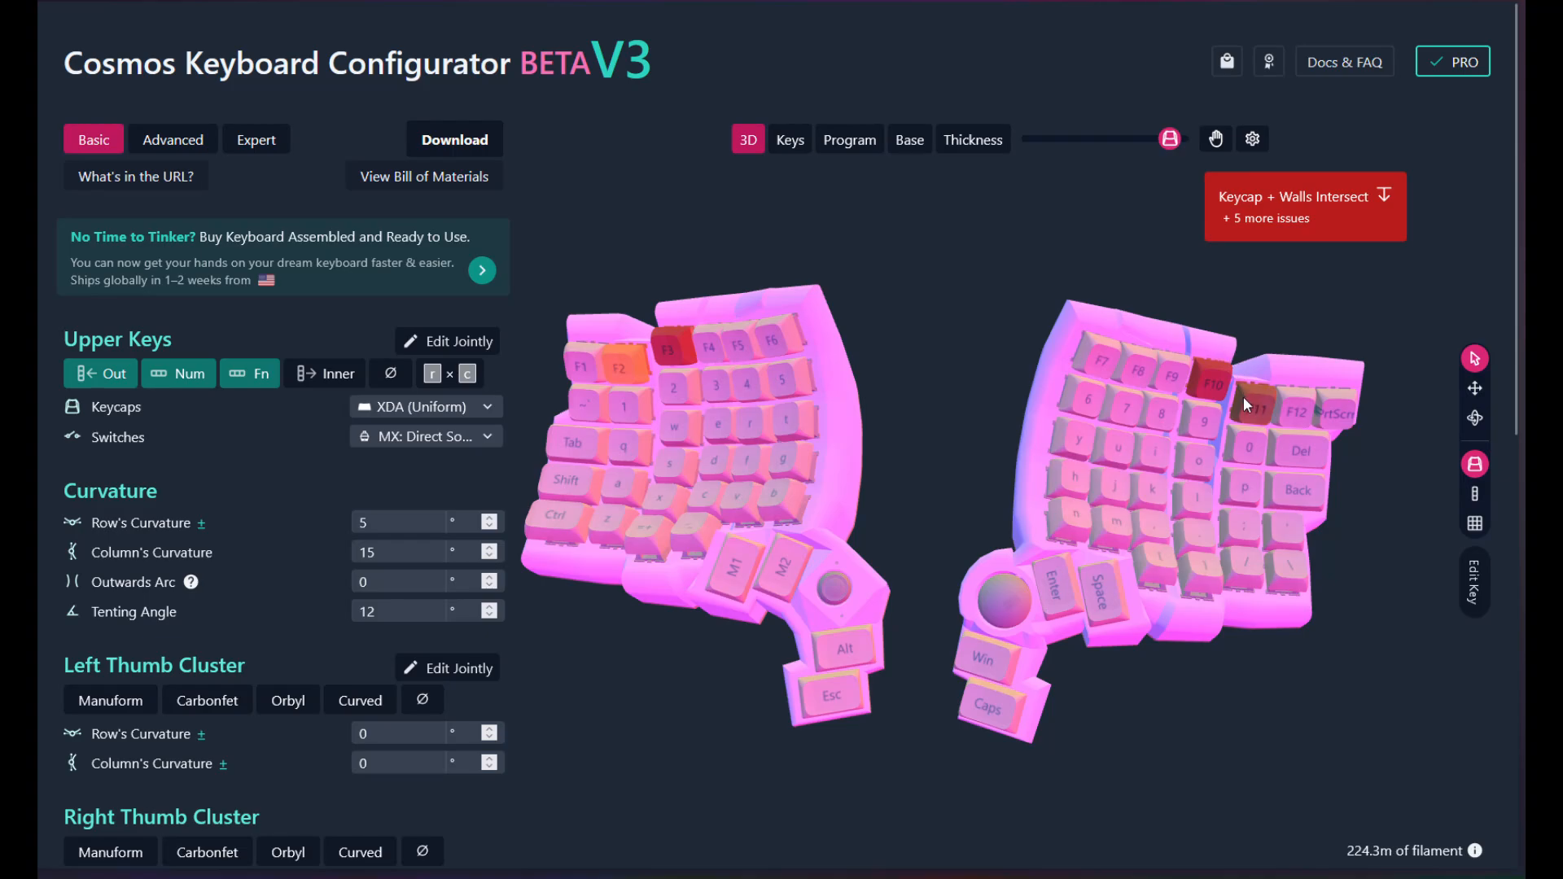
- Examine the F10 and F11 keys and the surrounding case wall on the right half where the intersection is flagged
right_click_drag(1088, 304, 741, 304)
scroll(857, 384, "up", 5)
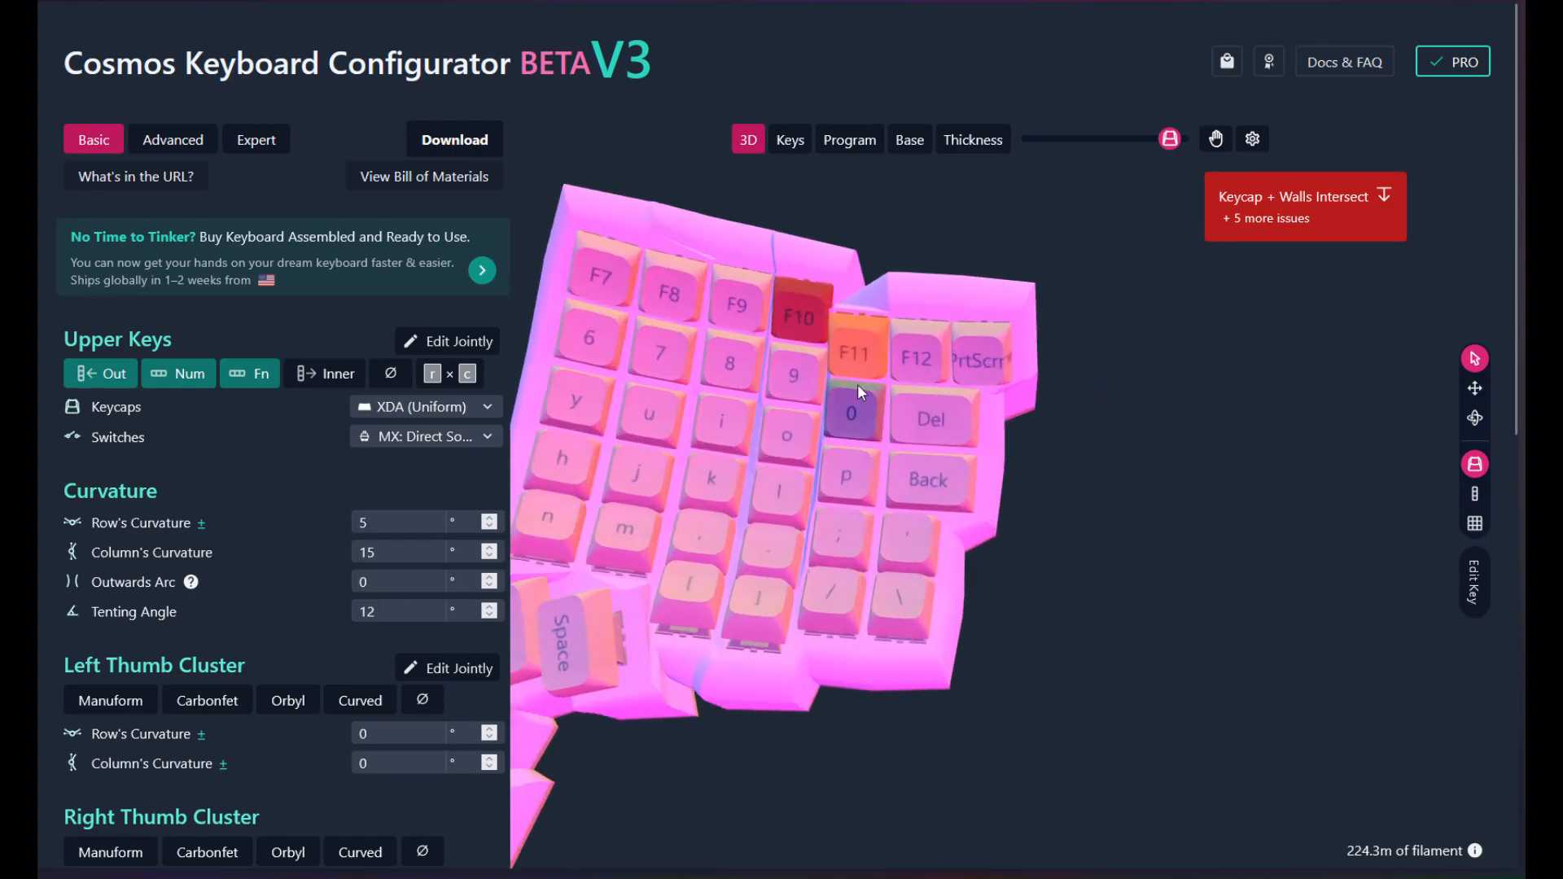
scroll(857, 384, "up", 3)
left_click_drag(858, 168, 859, 242)
right_click_drag(858, 242, 1022, 496)
scroll(964, 494, "up", 6)
left_click_drag(858, 550, 938, 364)
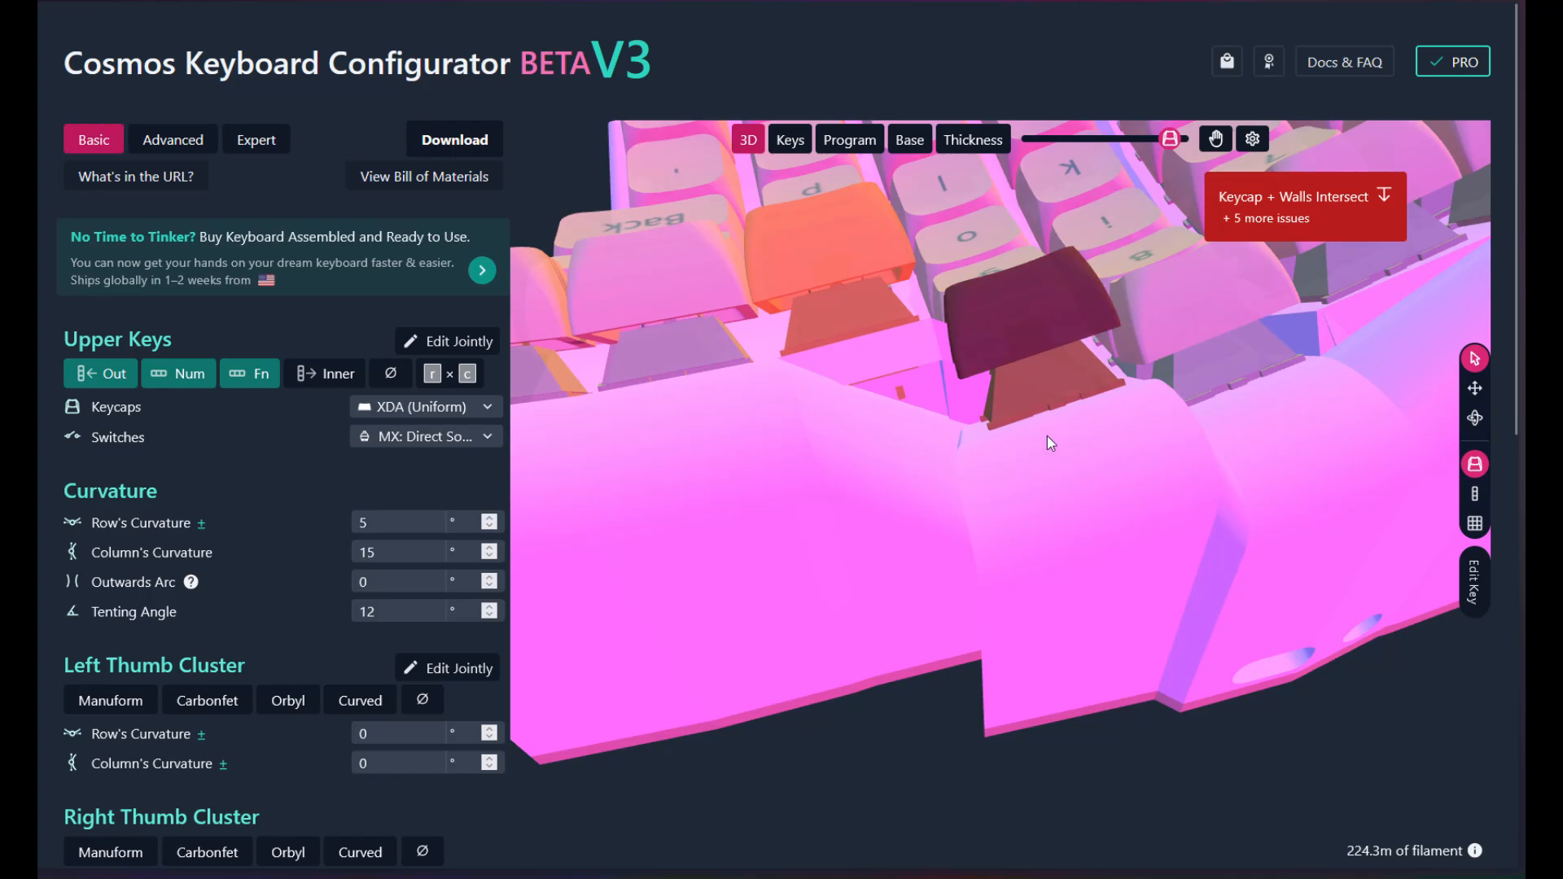
left_click_drag(876, 582, 1167, 572)
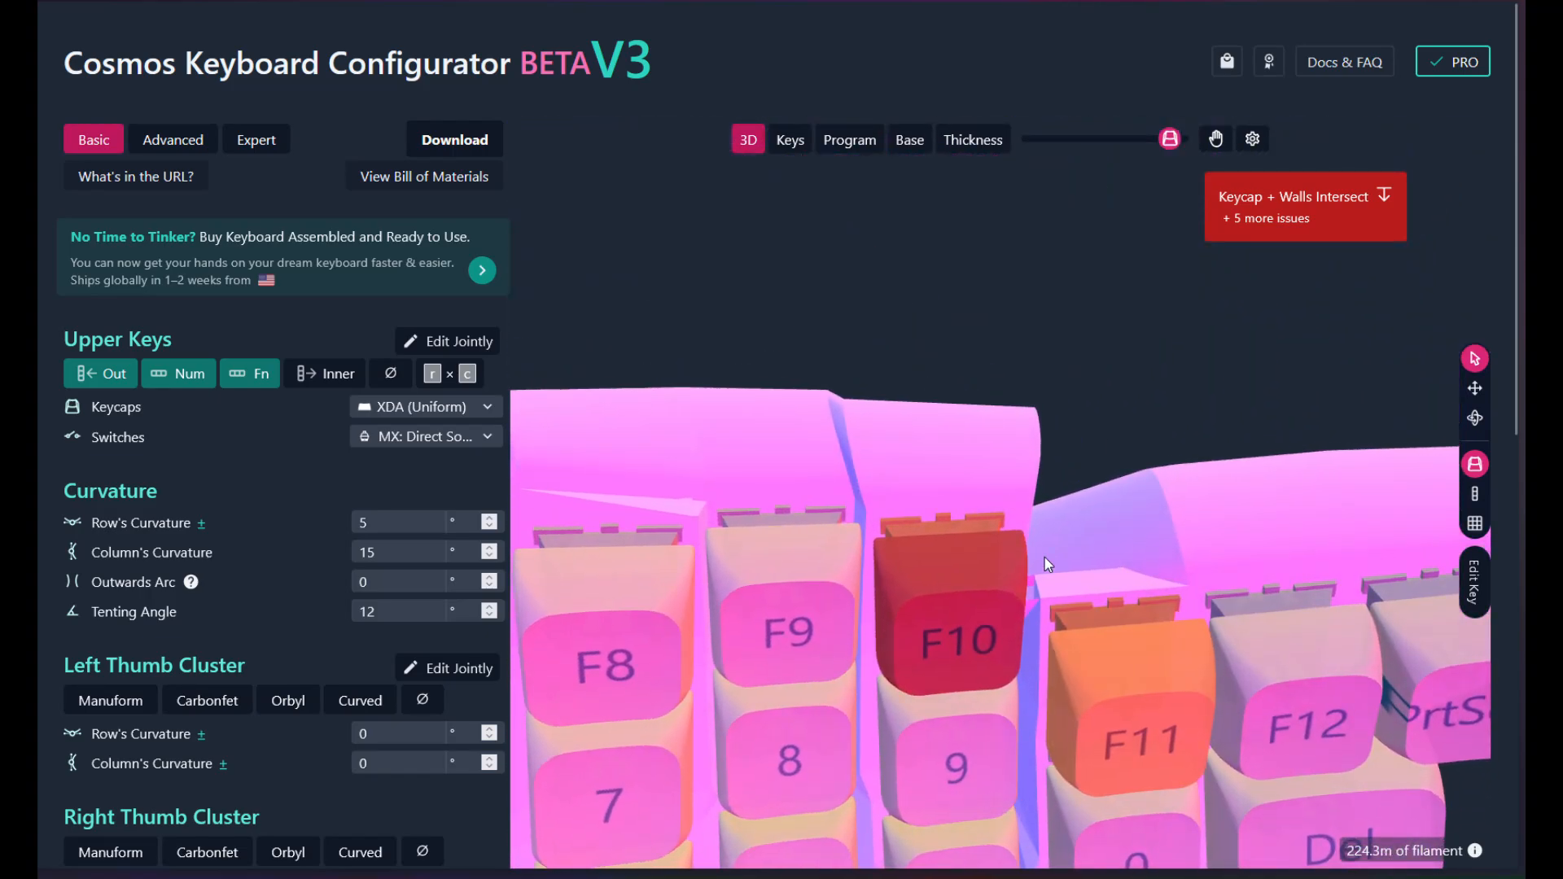
scroll(837, 482, "down", 4)
left_click_drag(1101, 437, 1065, 252)
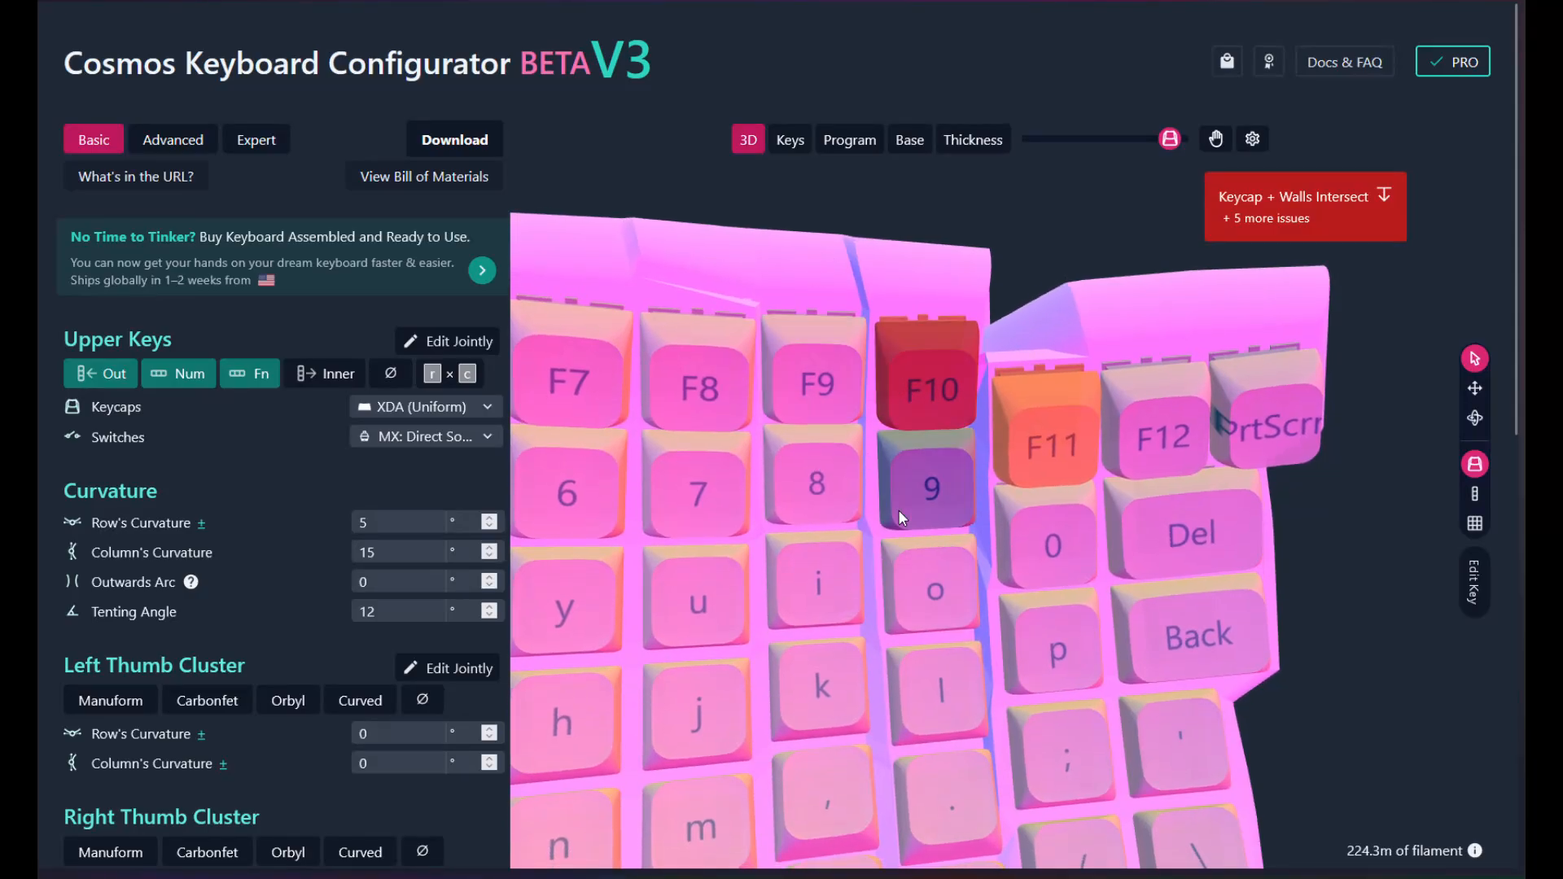
scroll(862, 378, "down", 5)
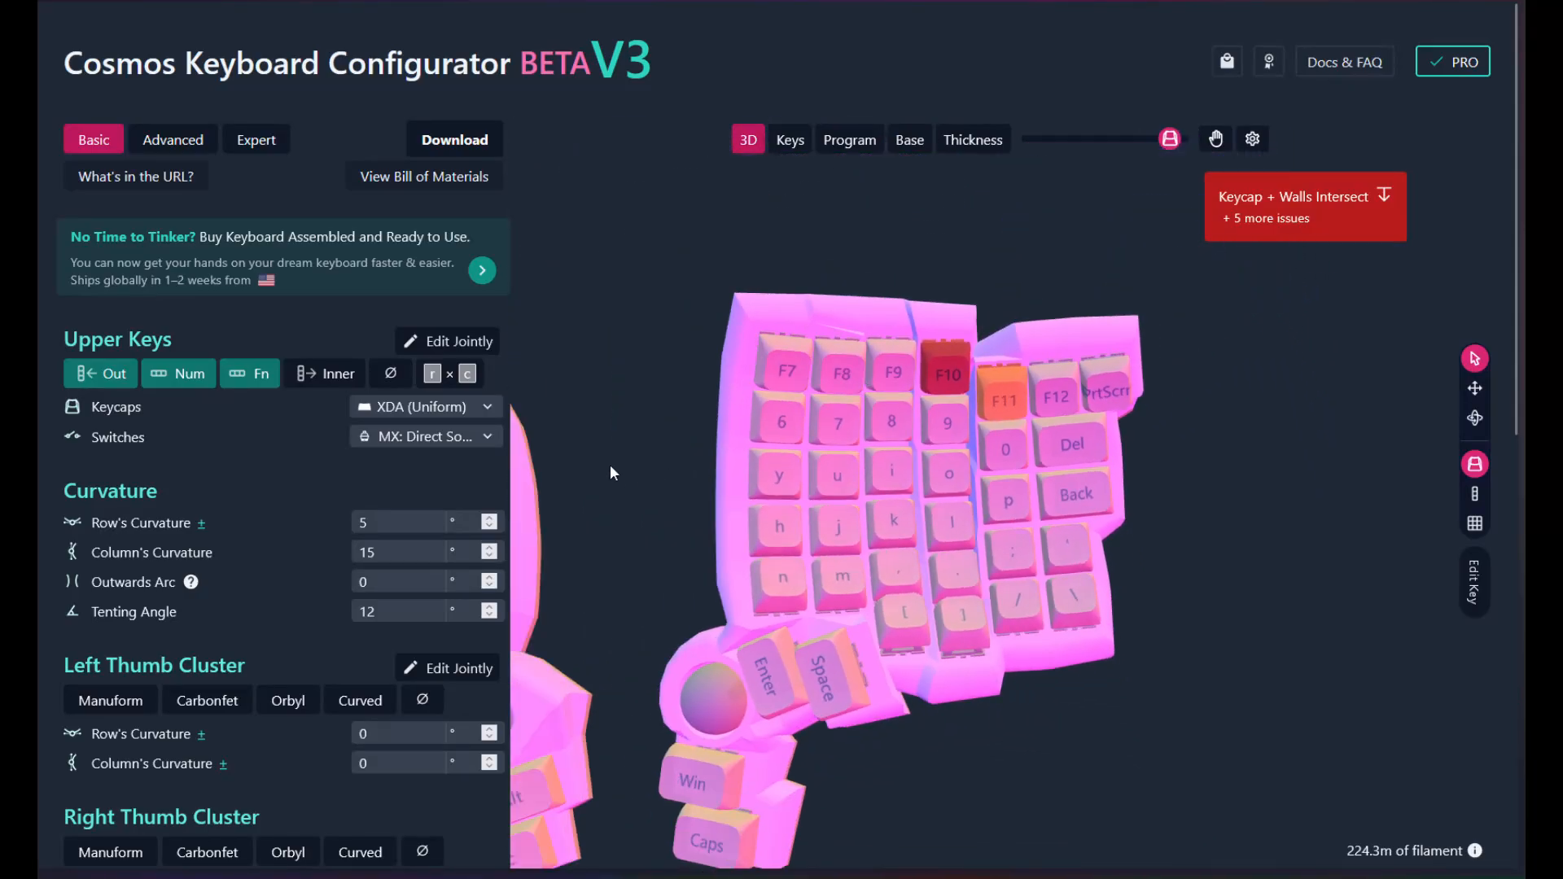
- Show the advanced settings, try Outwards Arc values of 0.2° and 1°, and restore it to 0°
left_click(172, 140)
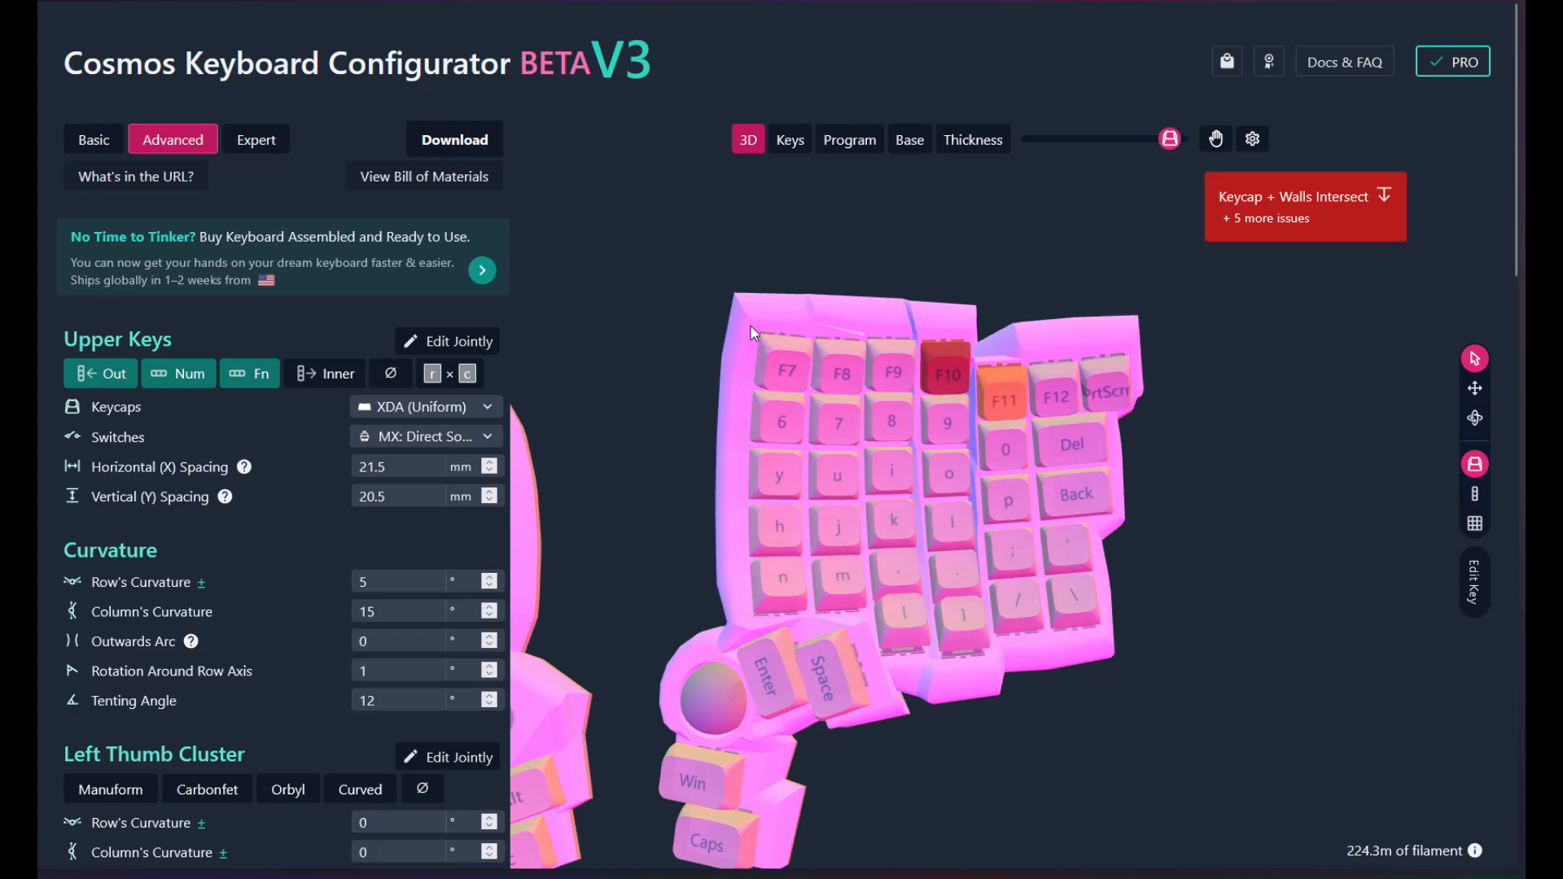
mouse_move(750, 325)
left_mouse_down()
mouse_move(855, 260)
mouse_move(862, 339)
mouse_move(761, 386)
mouse_move(756, 349)
mouse_move(715, 350)
mouse_move(727, 342)
left_mouse_up()
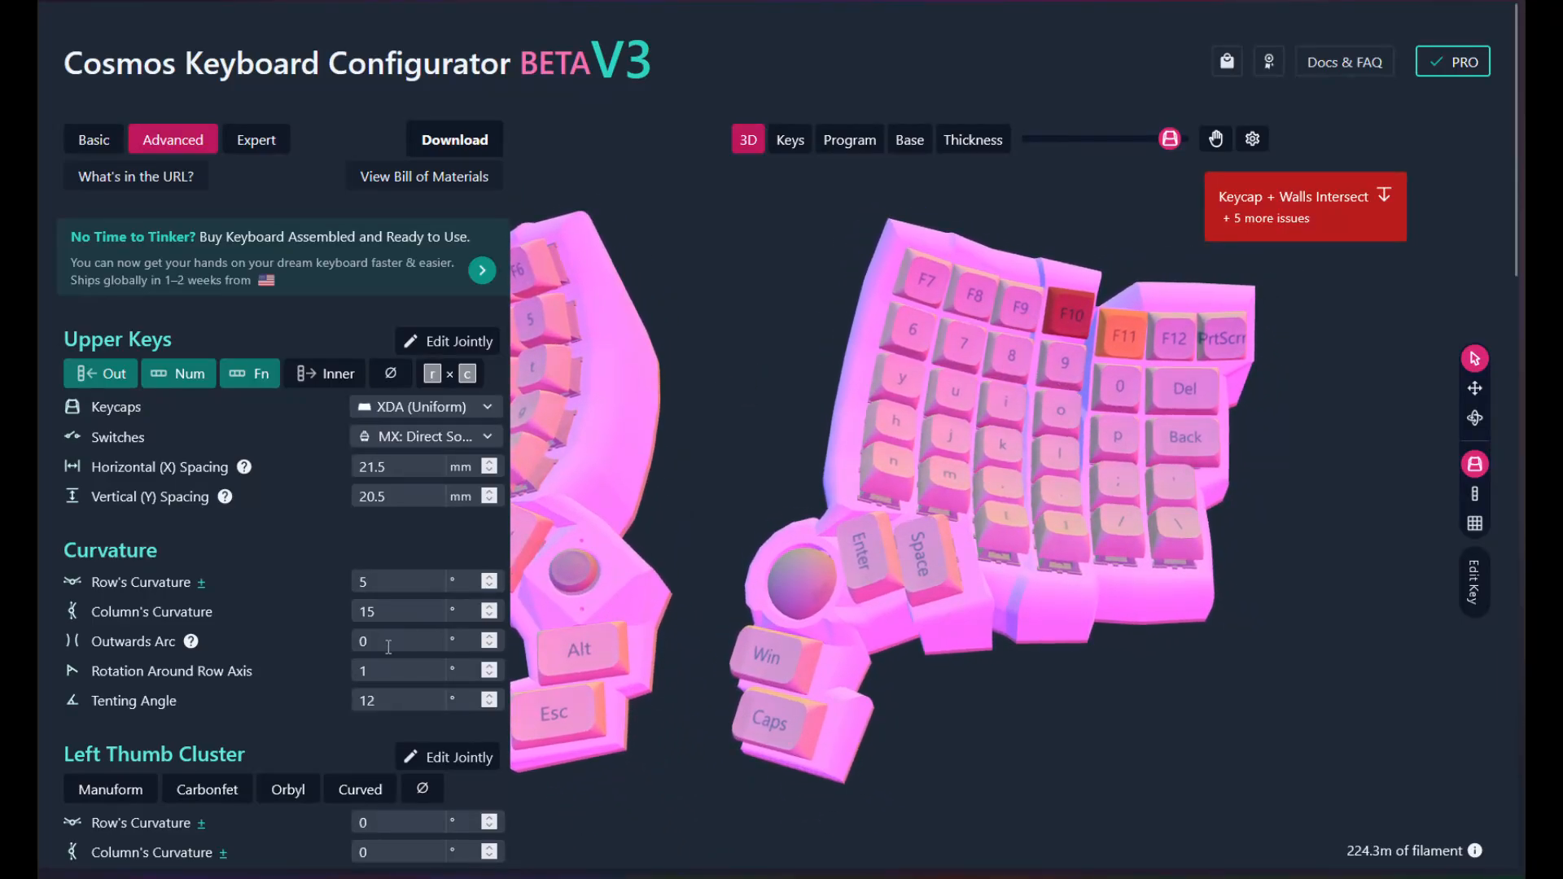
left_click_drag(379, 642, 359, 633)
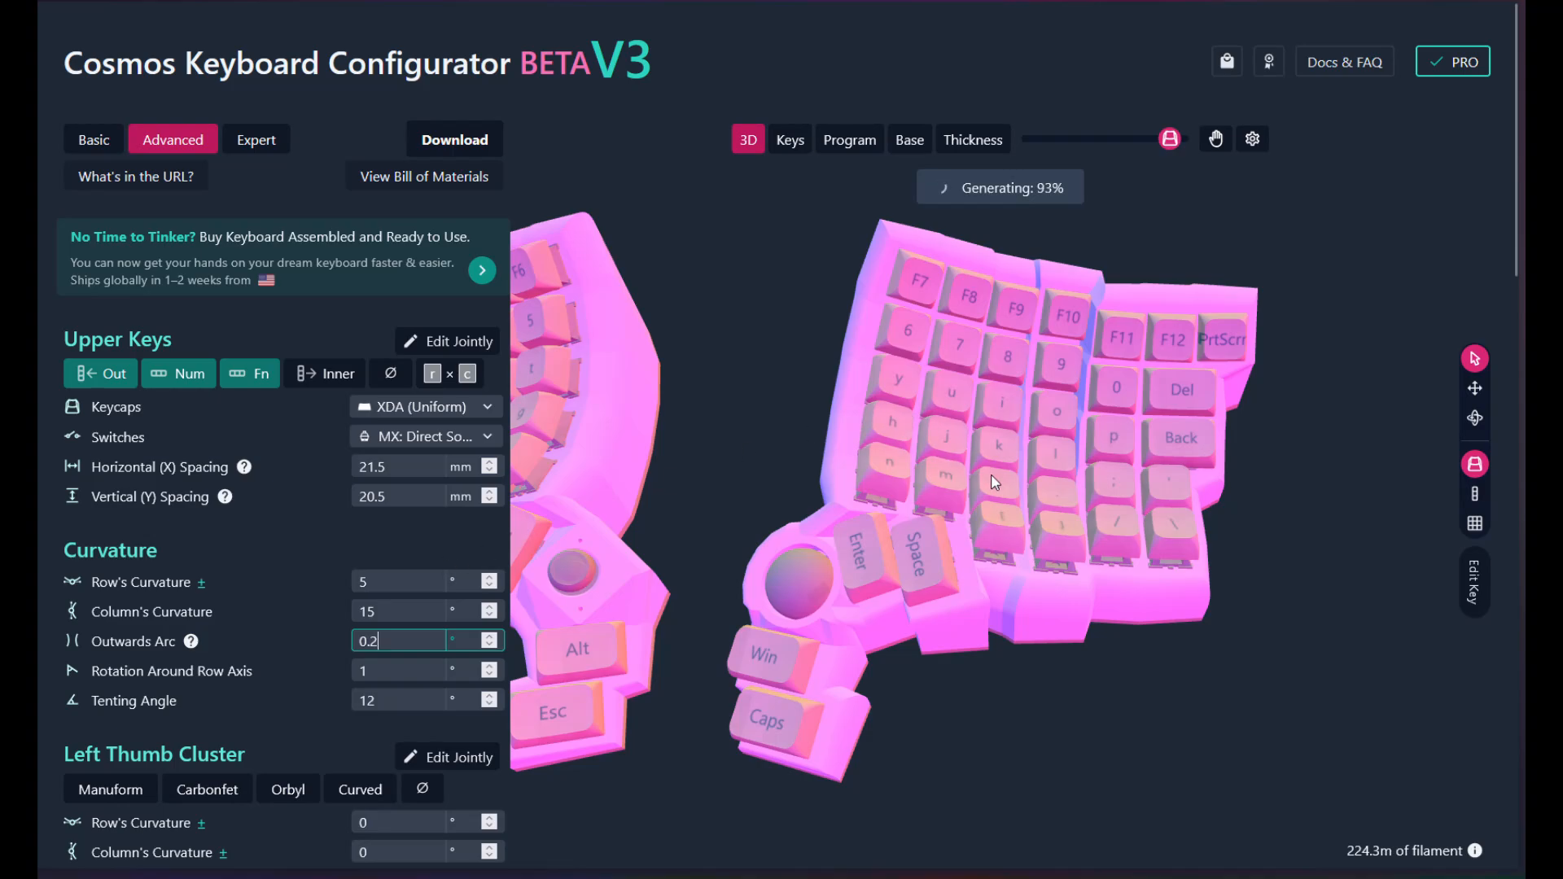
left_click_drag(771, 448, 793, 423)
left_click(432, 640)
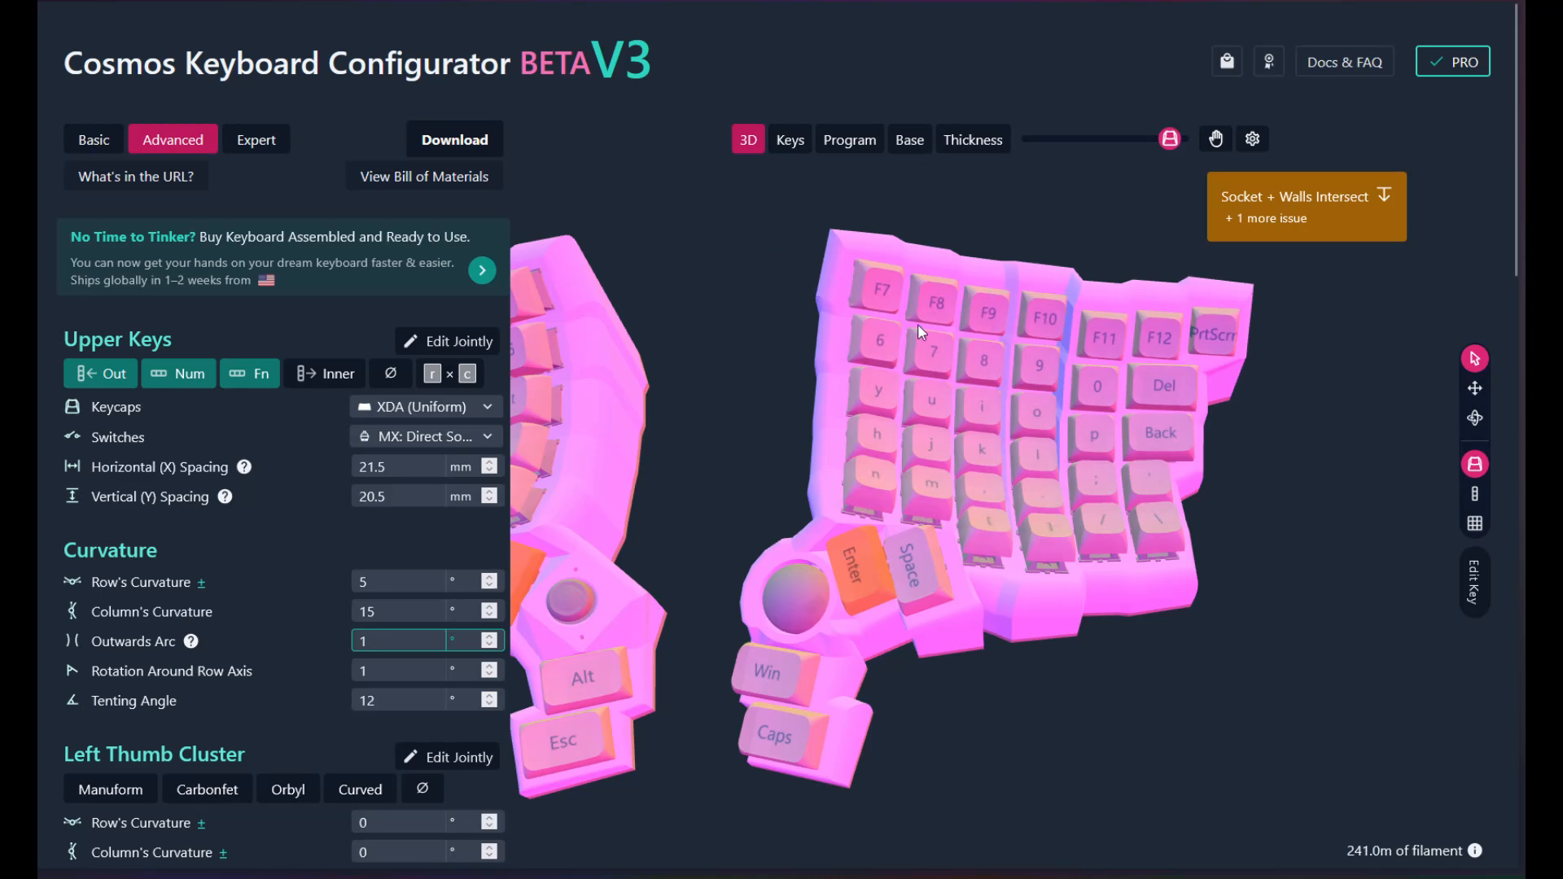
key("BackSpace")
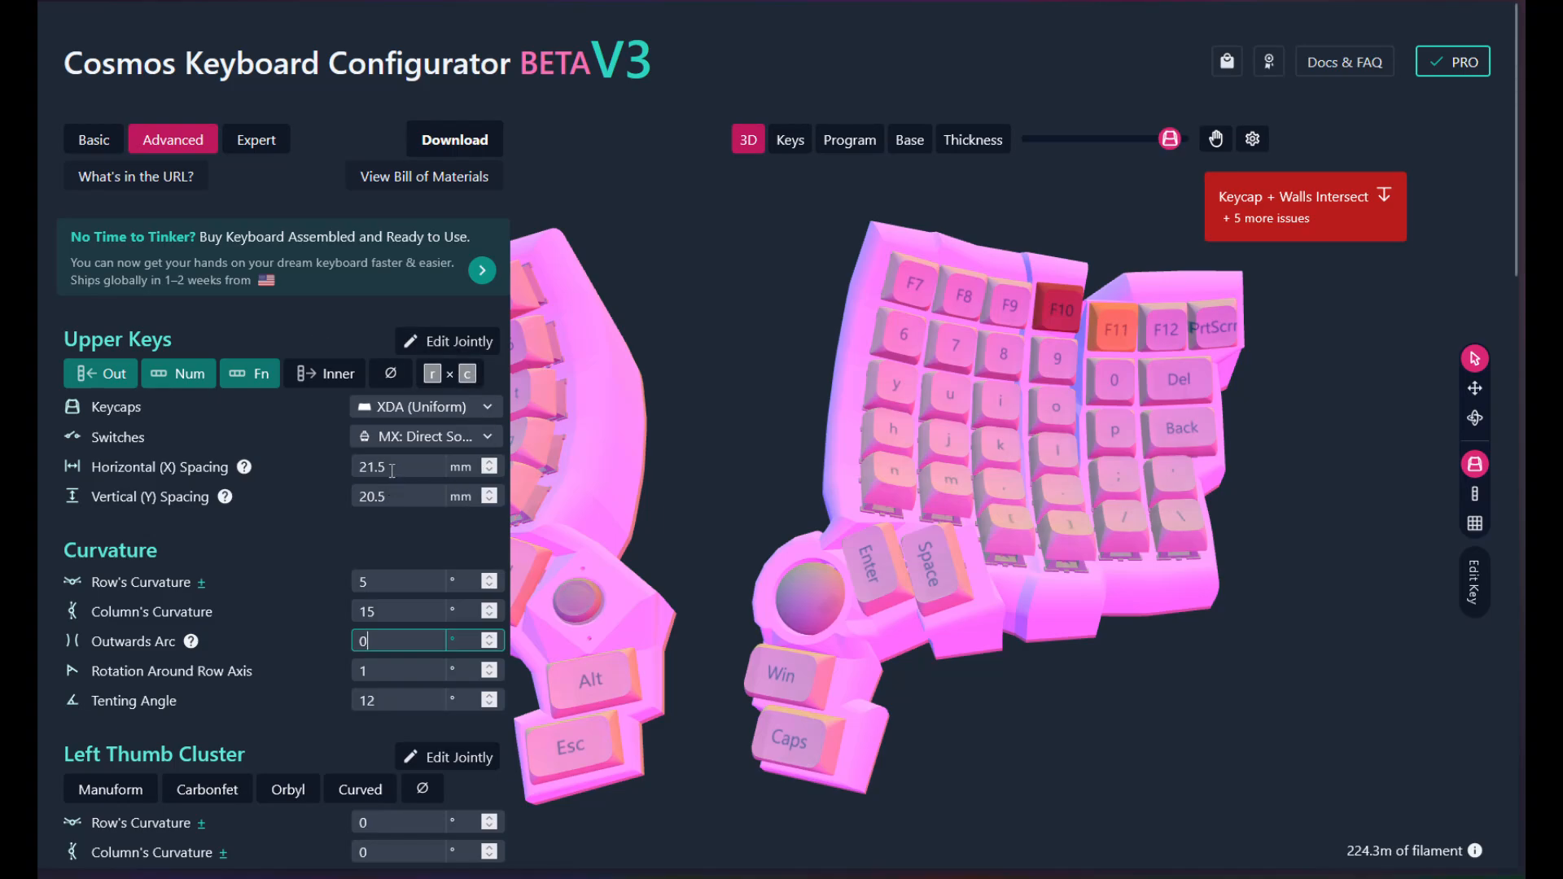
- Try a horizontal key spacing of 22 mm for the upper keys, and restore it to 21.5 mm
left_click_drag(392, 470, 367, 471)
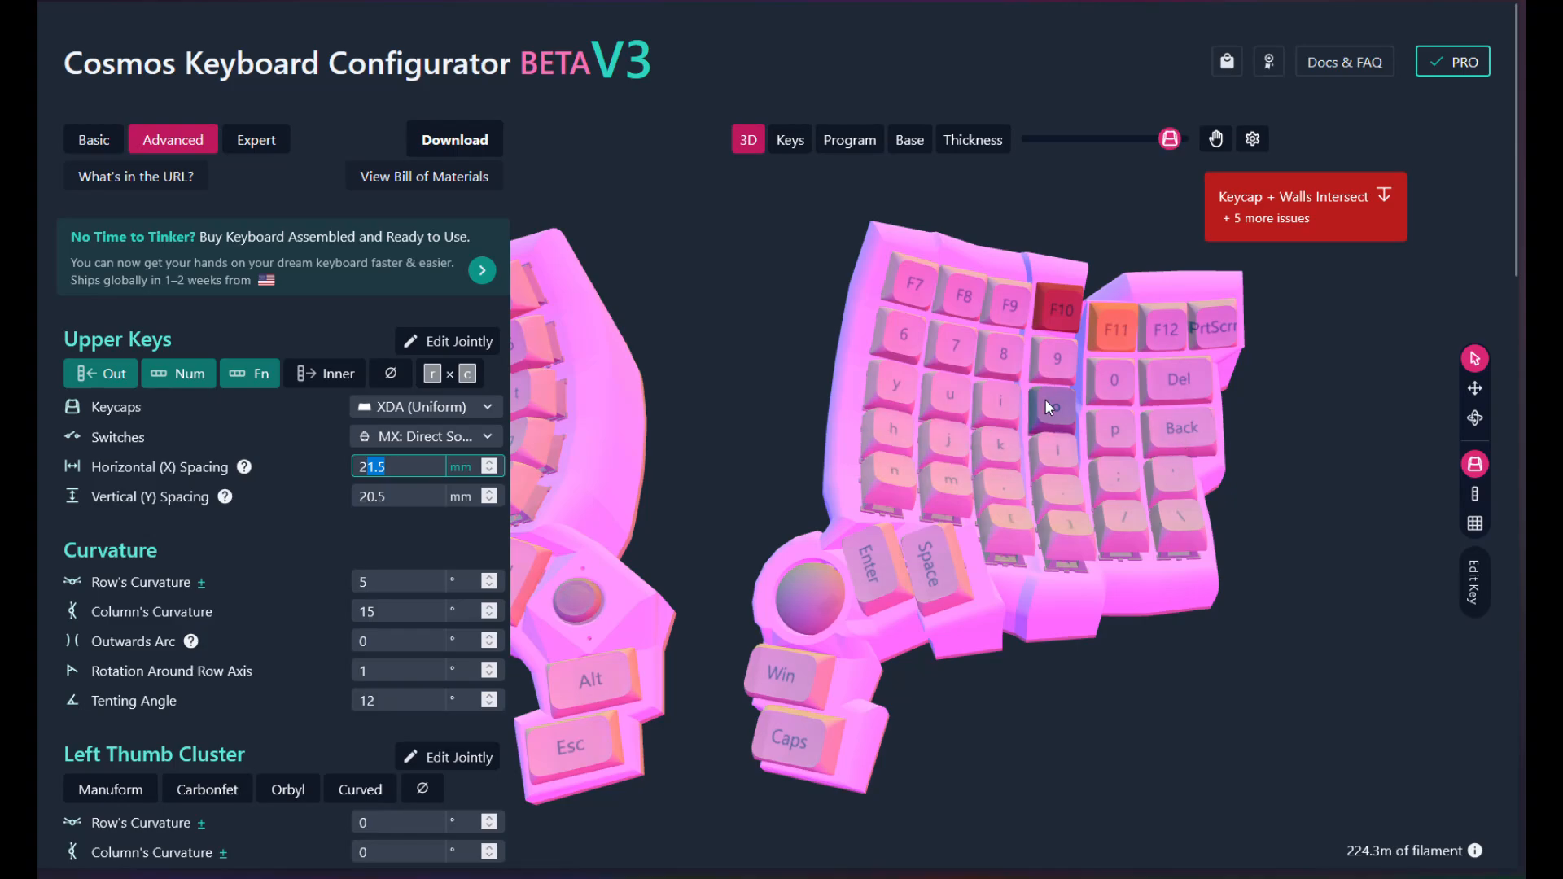
type("22")
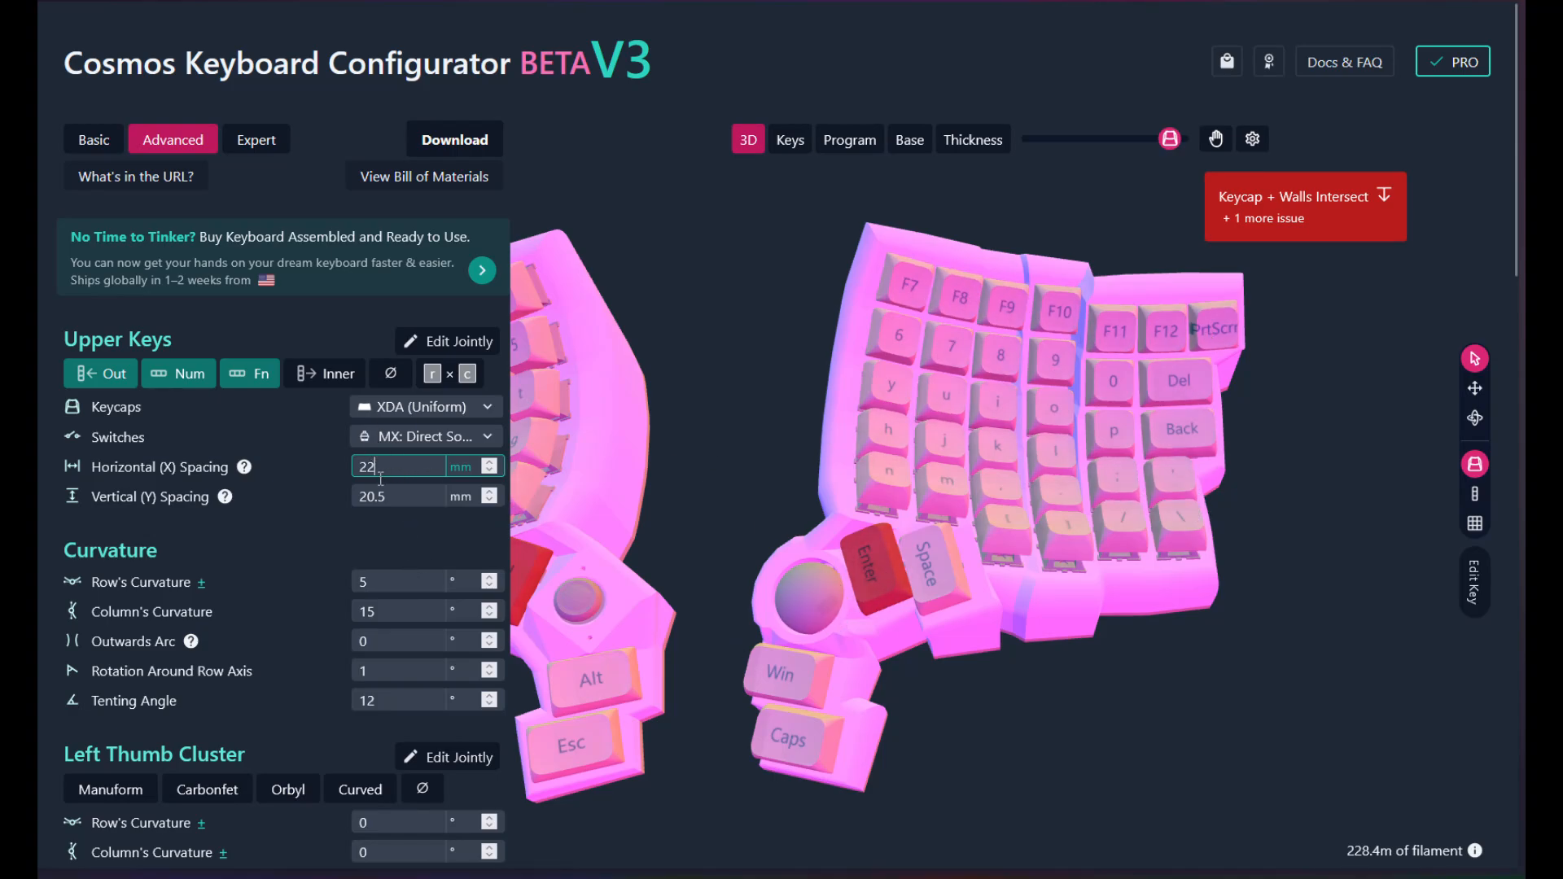
left_click_drag(380, 479, 369, 479)
type("1.5")
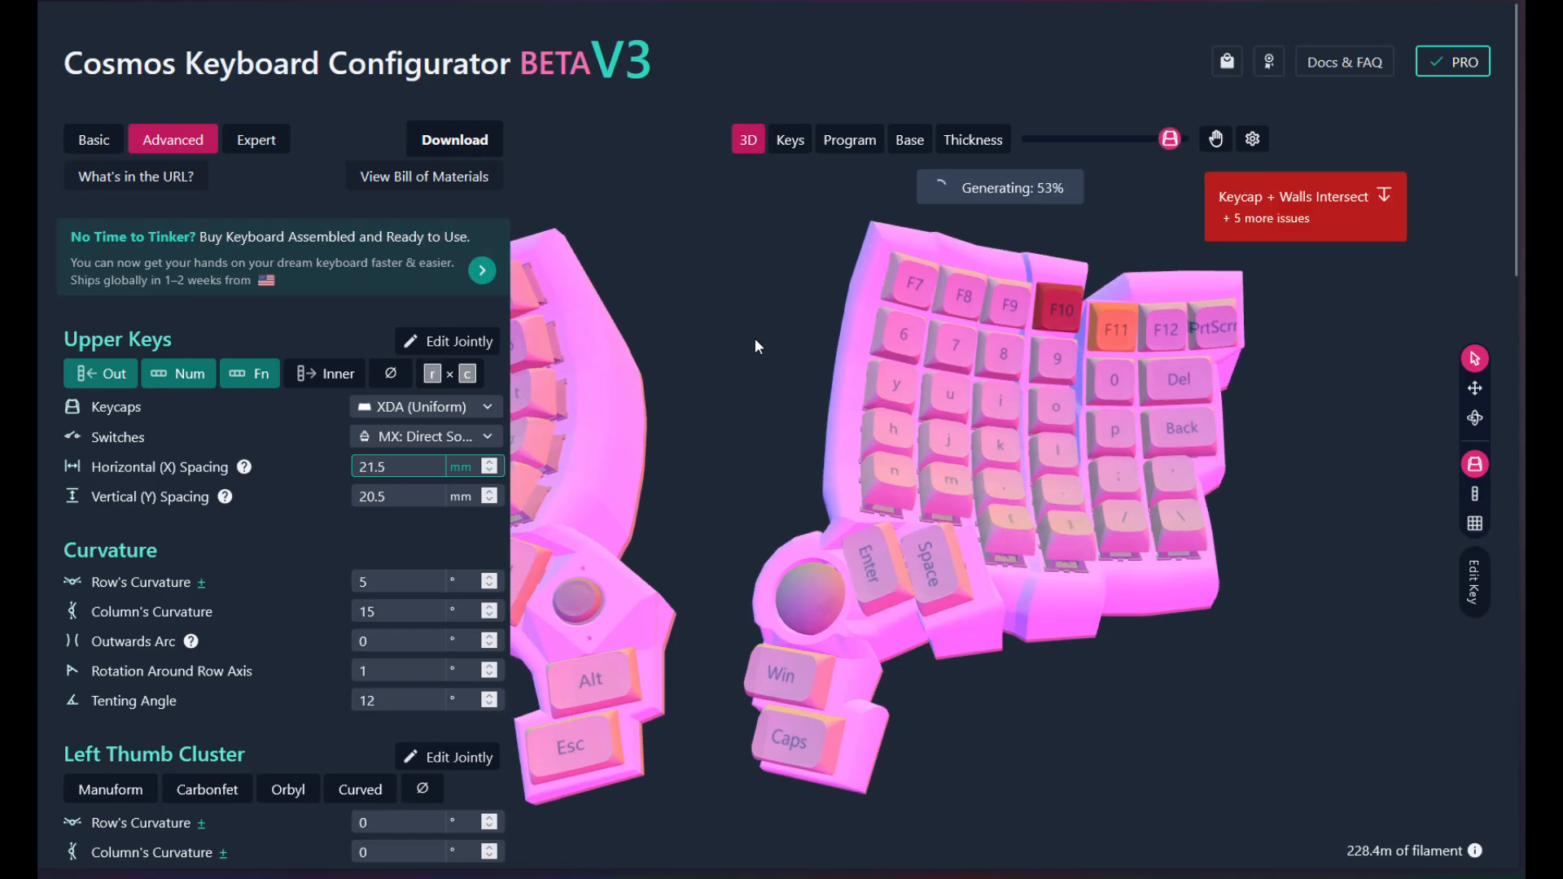
- Try repositioning the PrtScrn key slightly outward along its X axis, and undo the move
left_click(623, 333)
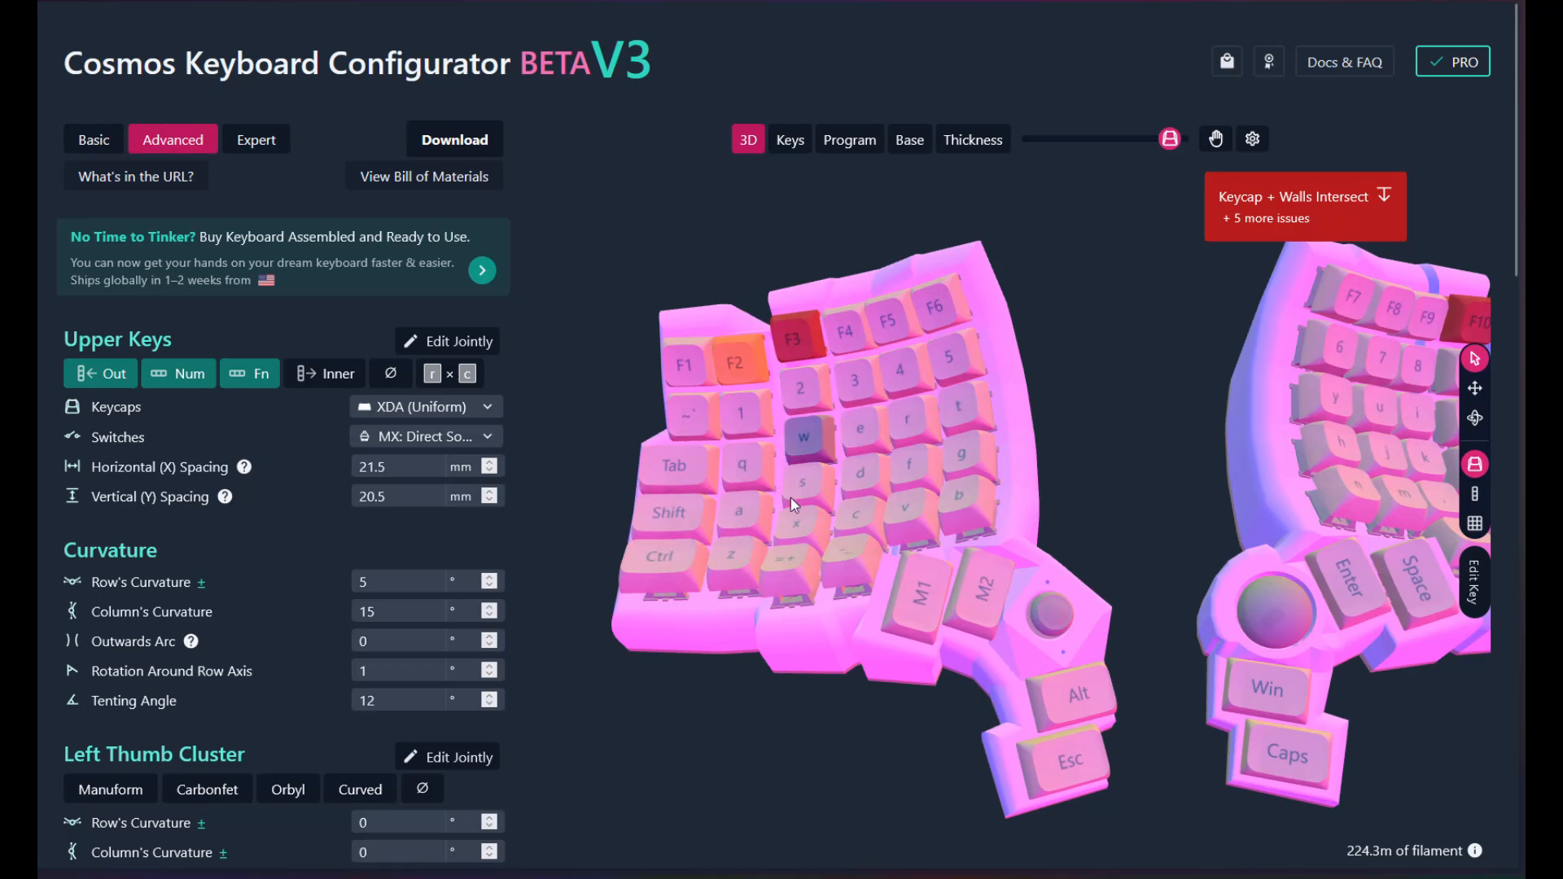
right_click_drag(1081, 389, 726, 426)
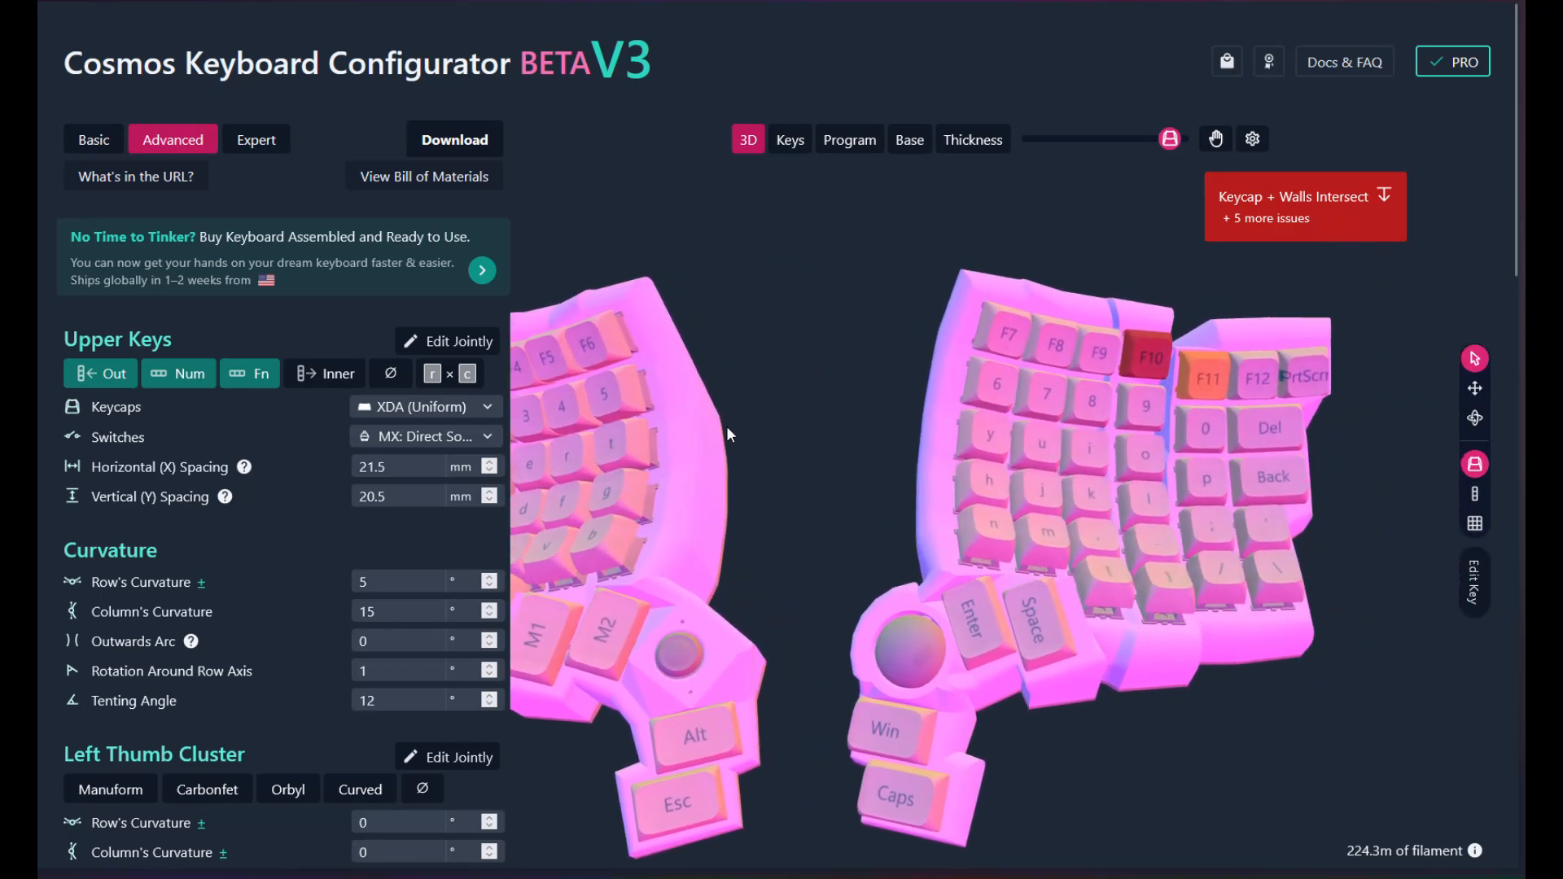
left_click(1278, 378)
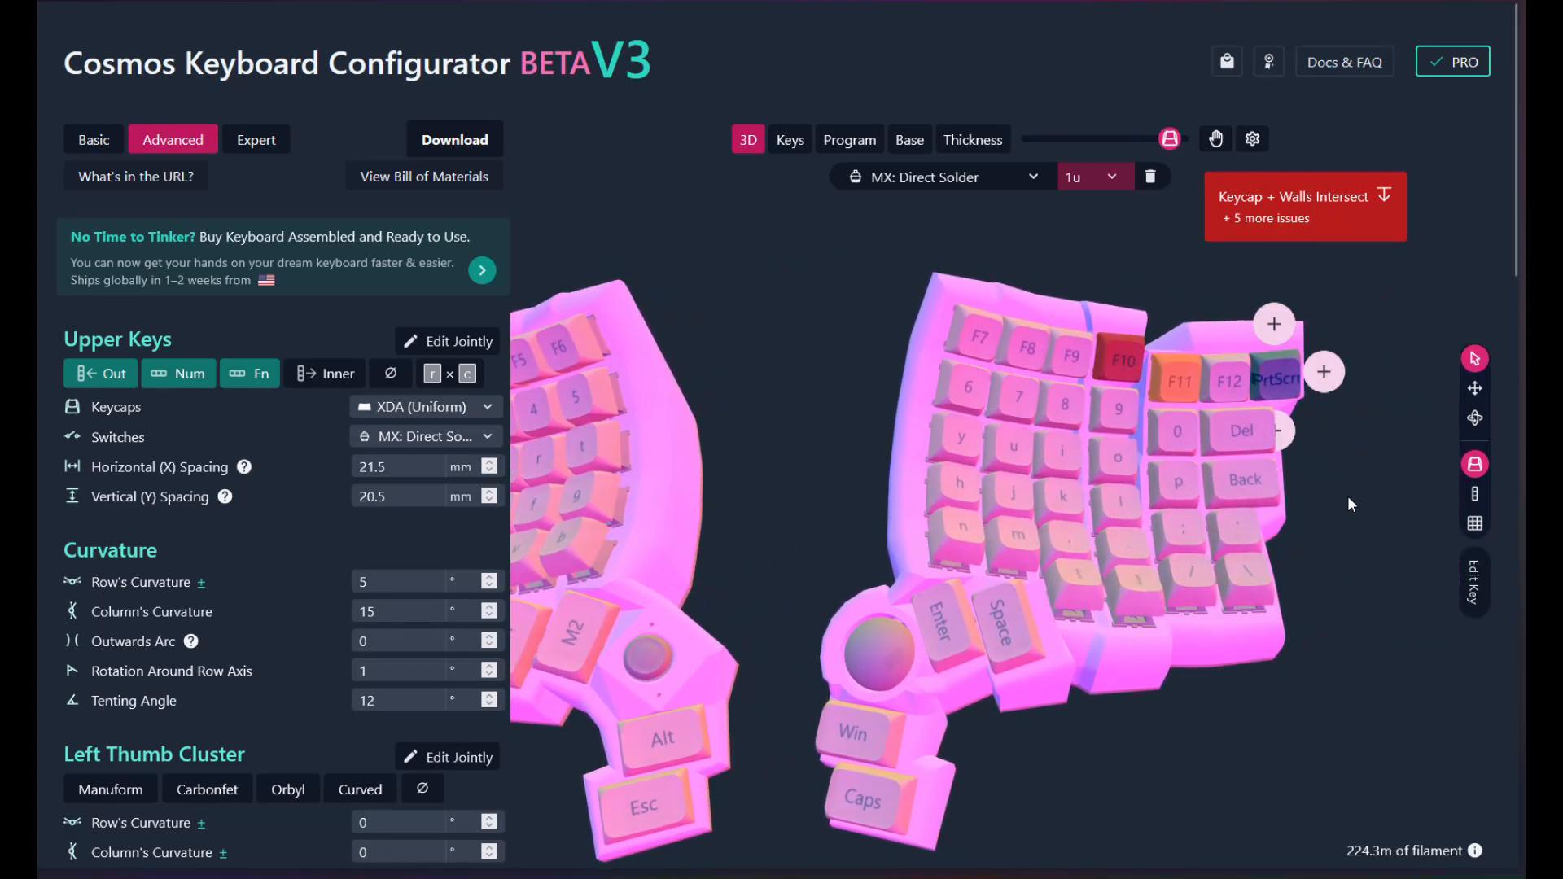
right_click_drag(1346, 496, 1272, 474)
left_click(1474, 388)
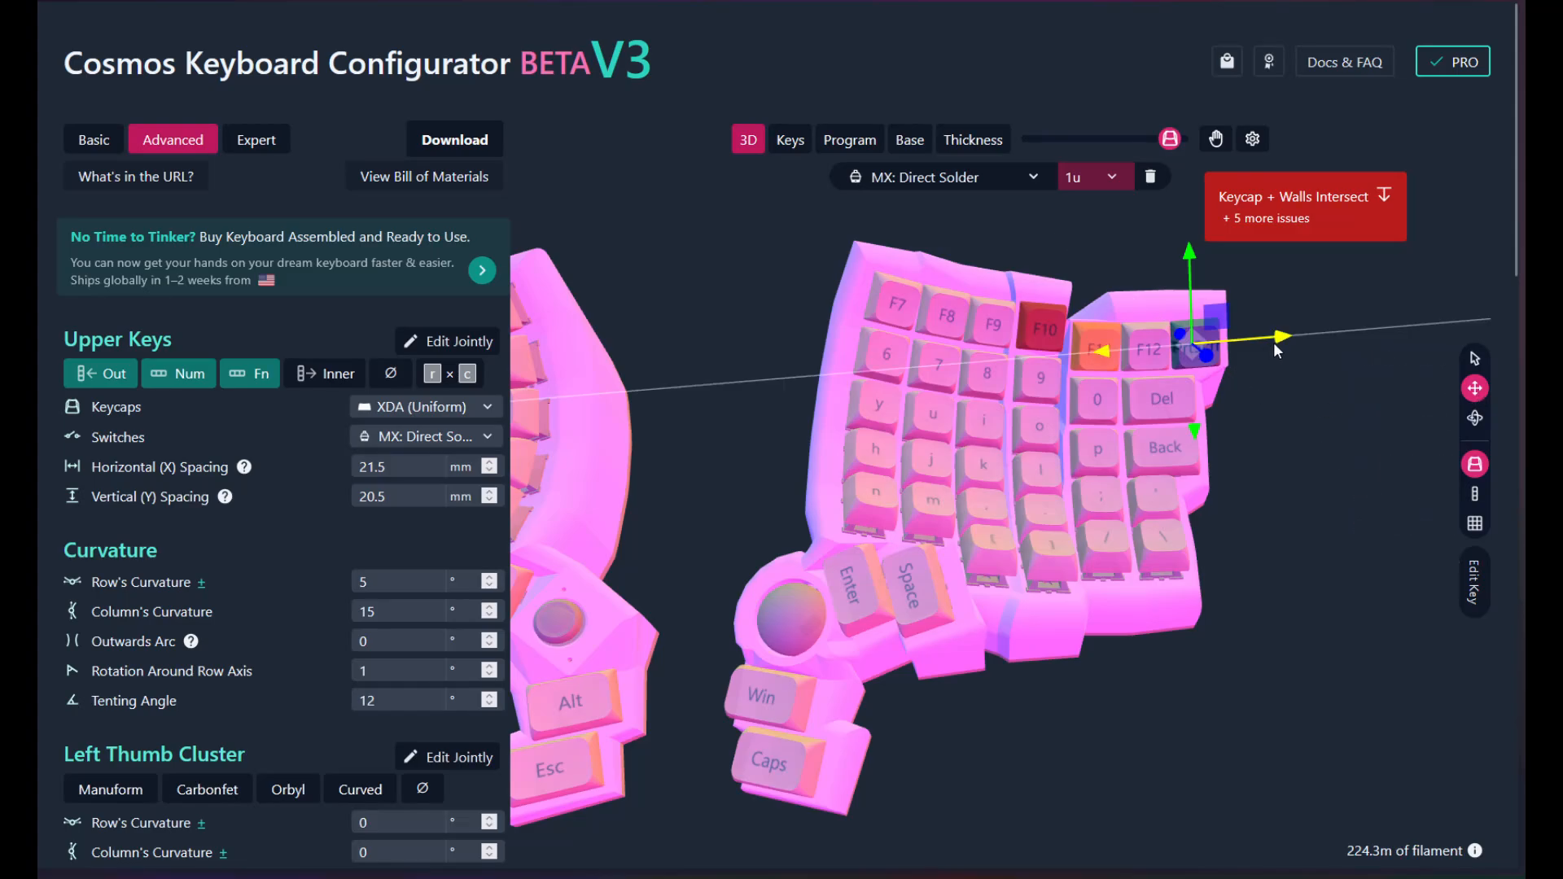
left_click_drag(1294, 342, 1299, 342)
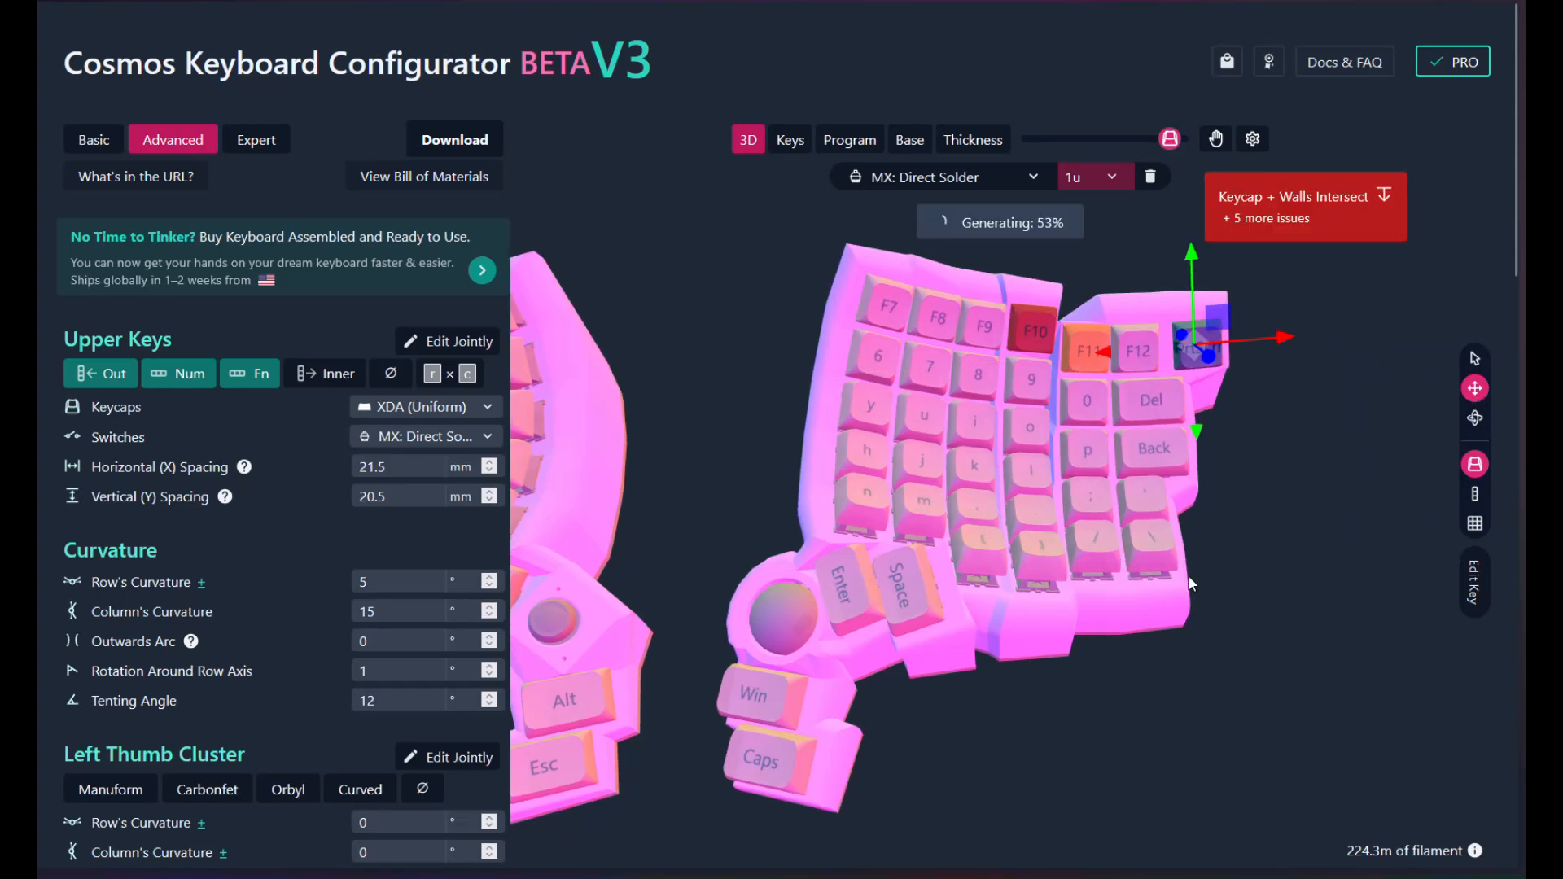
key("ctrl+z")
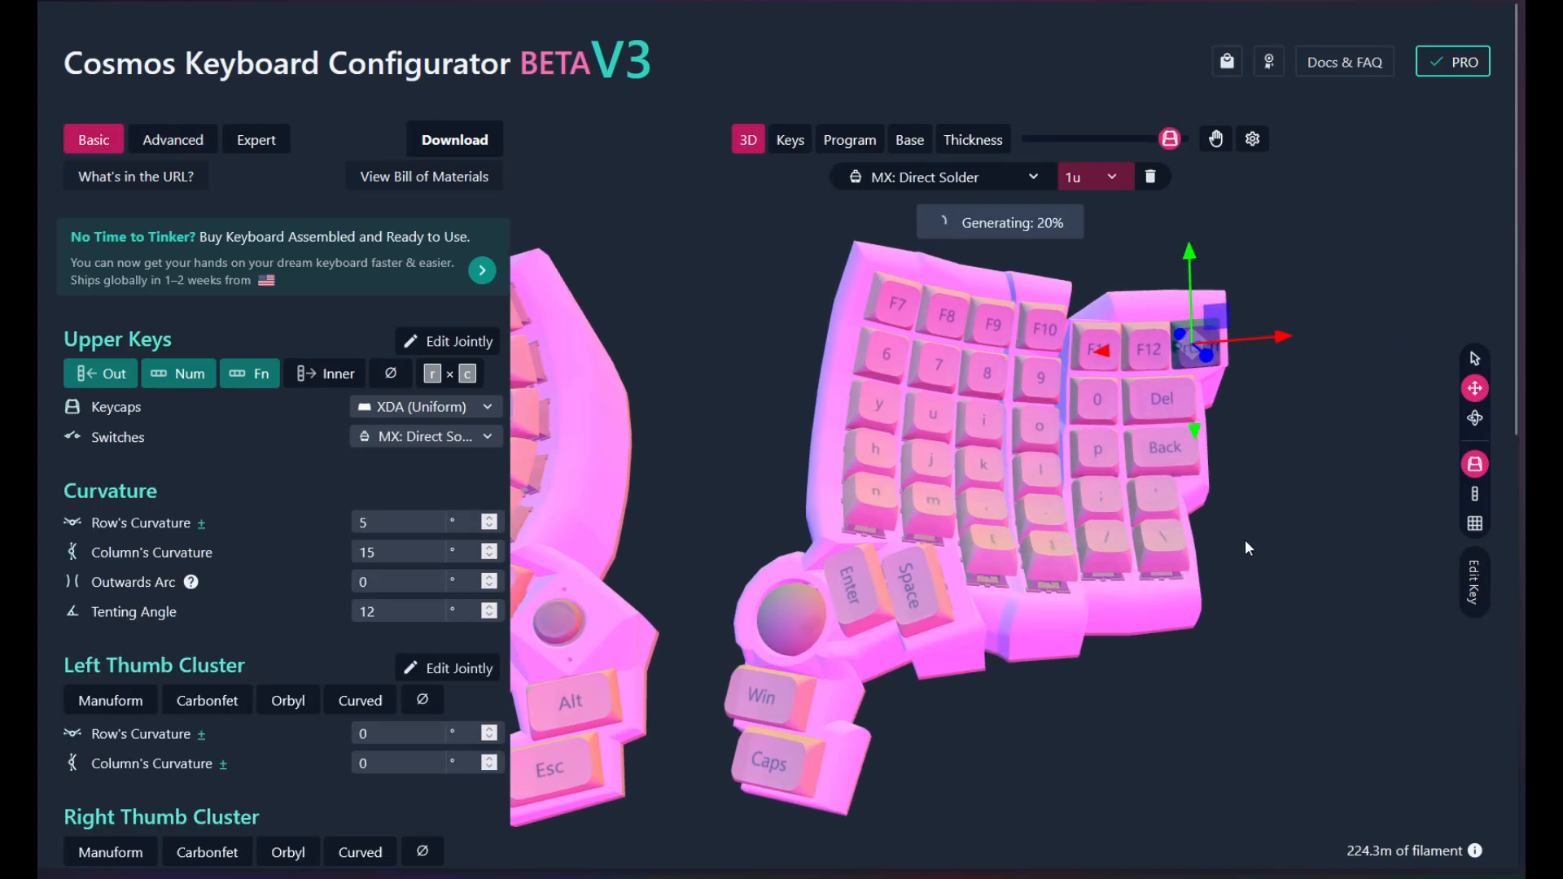
- Switch the selection to whole columns and show the curvature and position settings of the PrtScrn key's column
right_click_drag(1284, 532, 1215, 532)
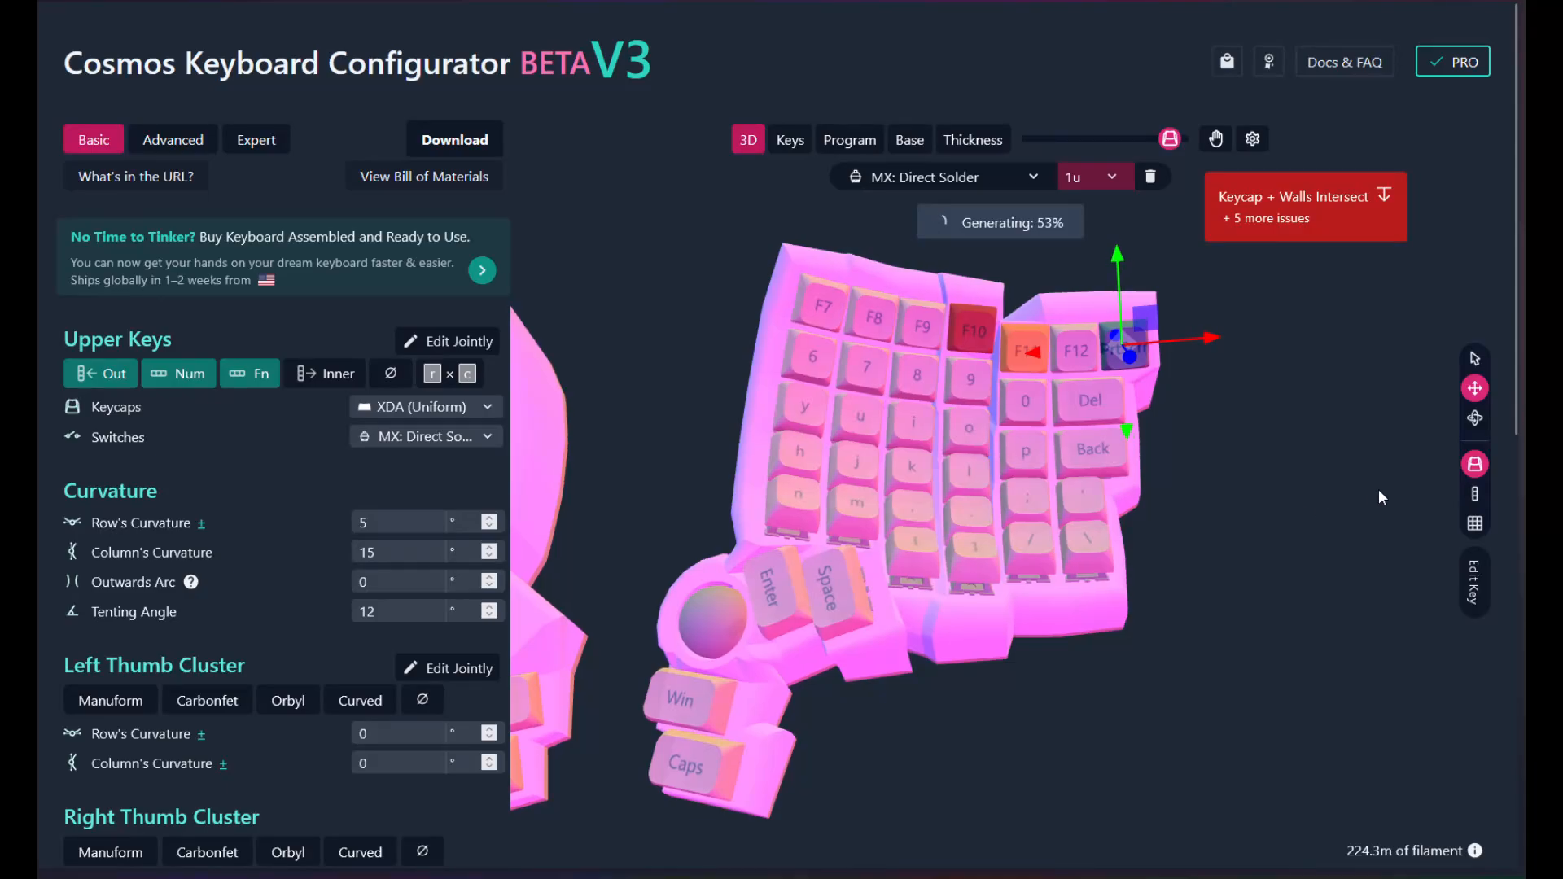
left_click(1474, 494)
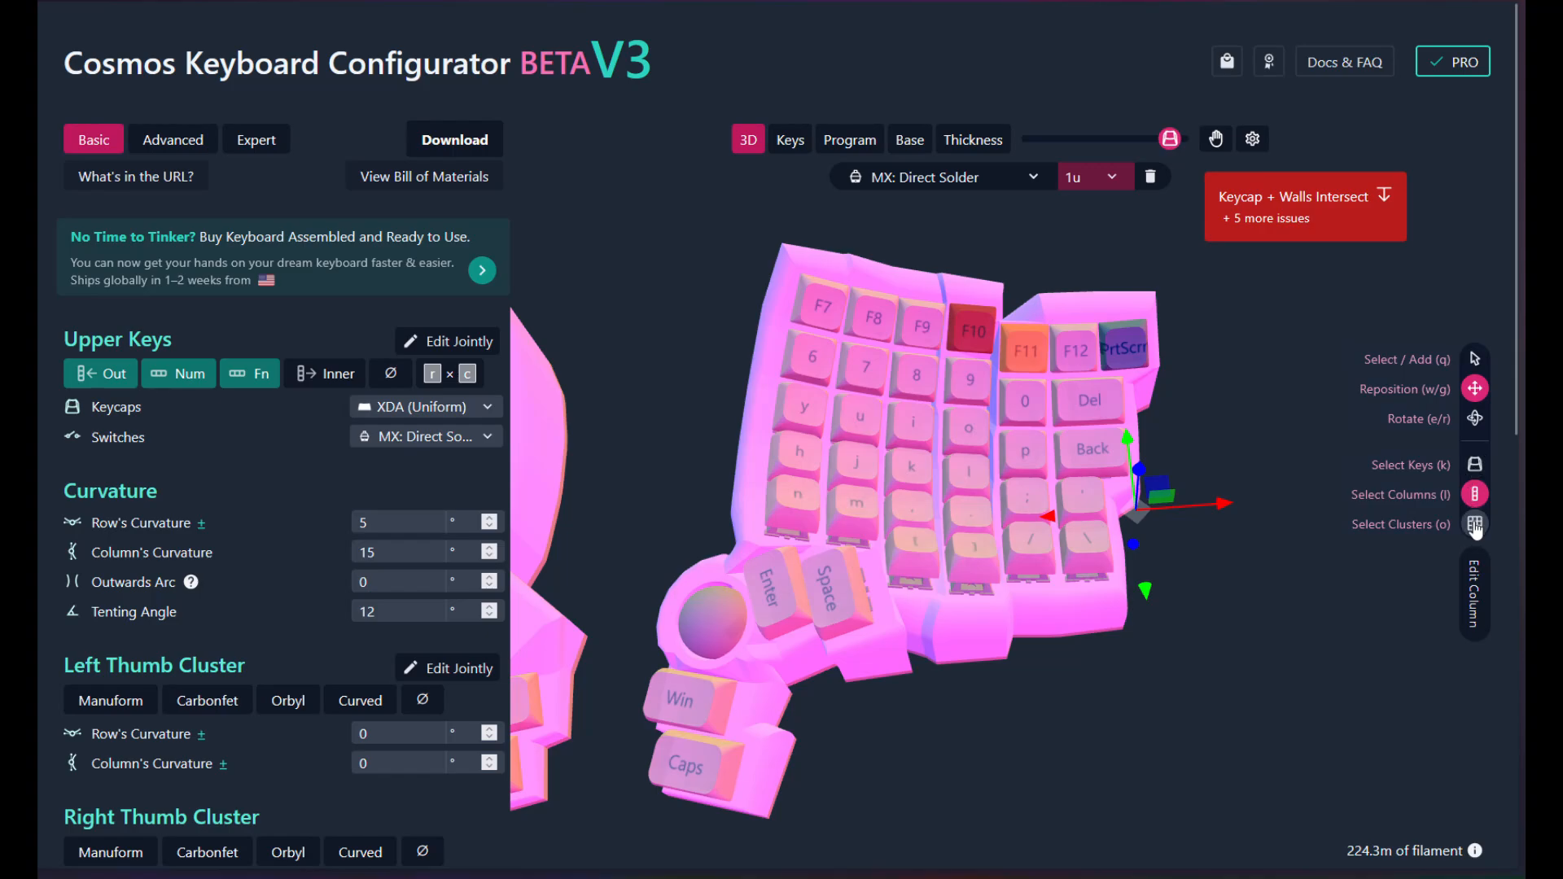
left_click(1470, 616)
right_click_drag(1162, 689, 1111, 665)
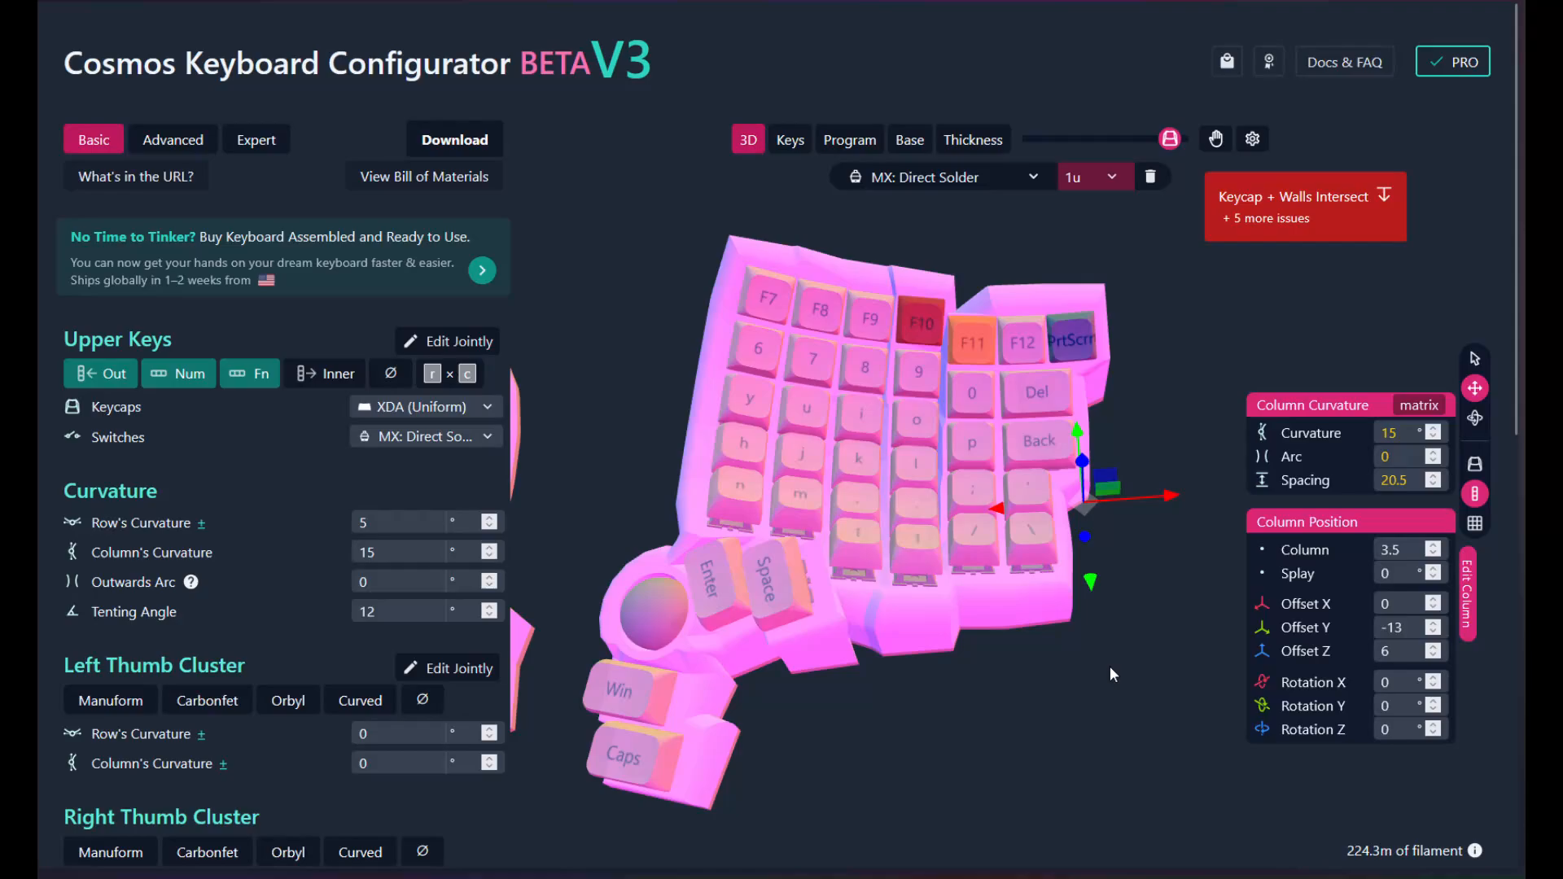
left_click(1473, 587)
left_click(1473, 585)
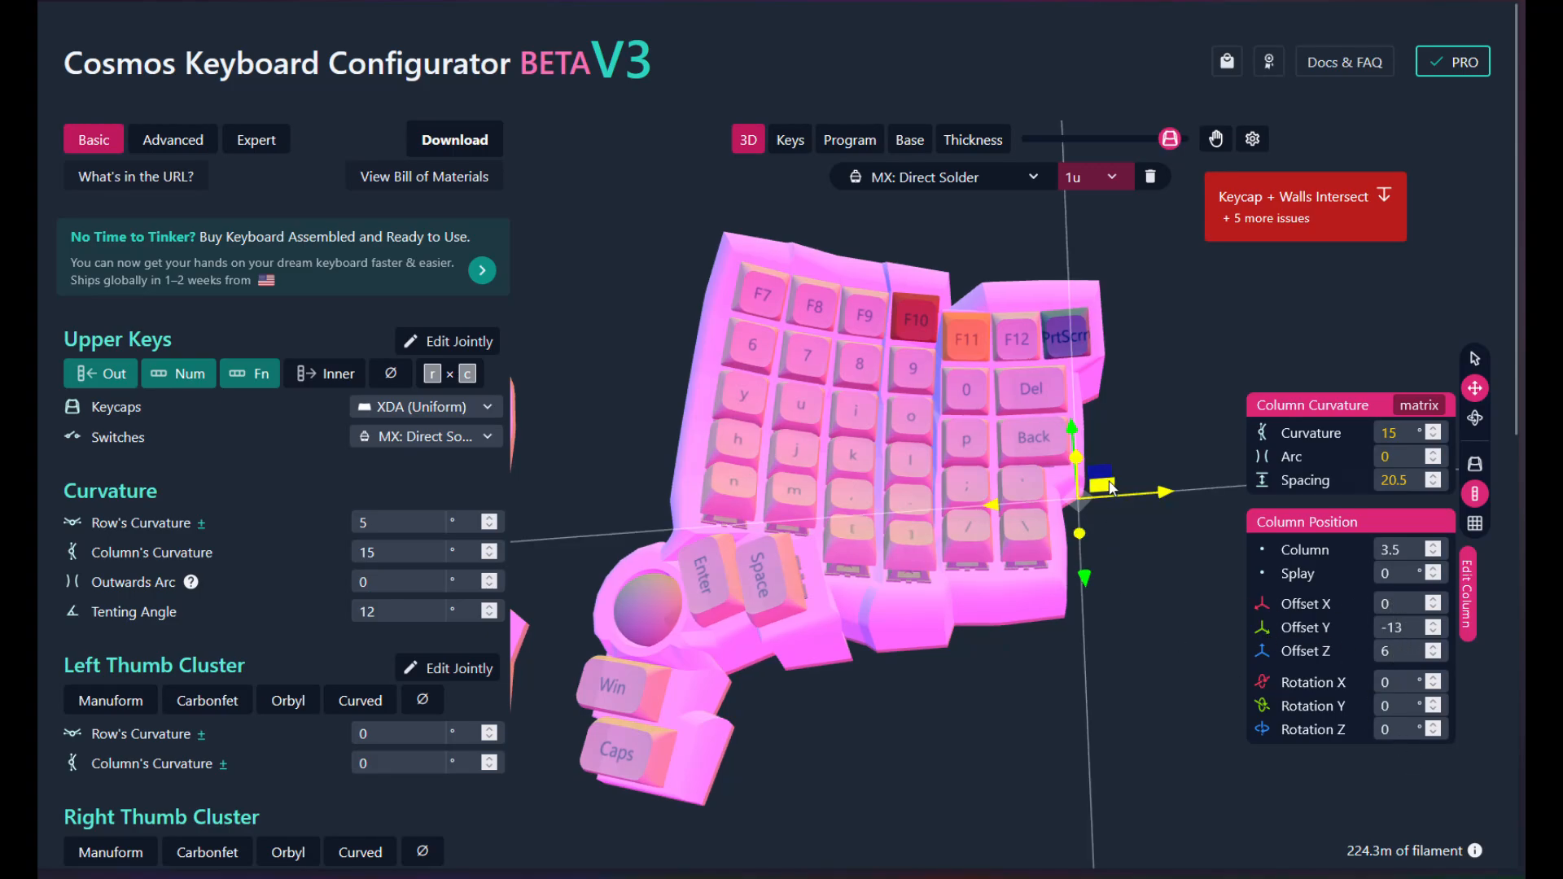
right_click_drag(1156, 605, 1035, 621)
scroll(993, 565, "up", 3)
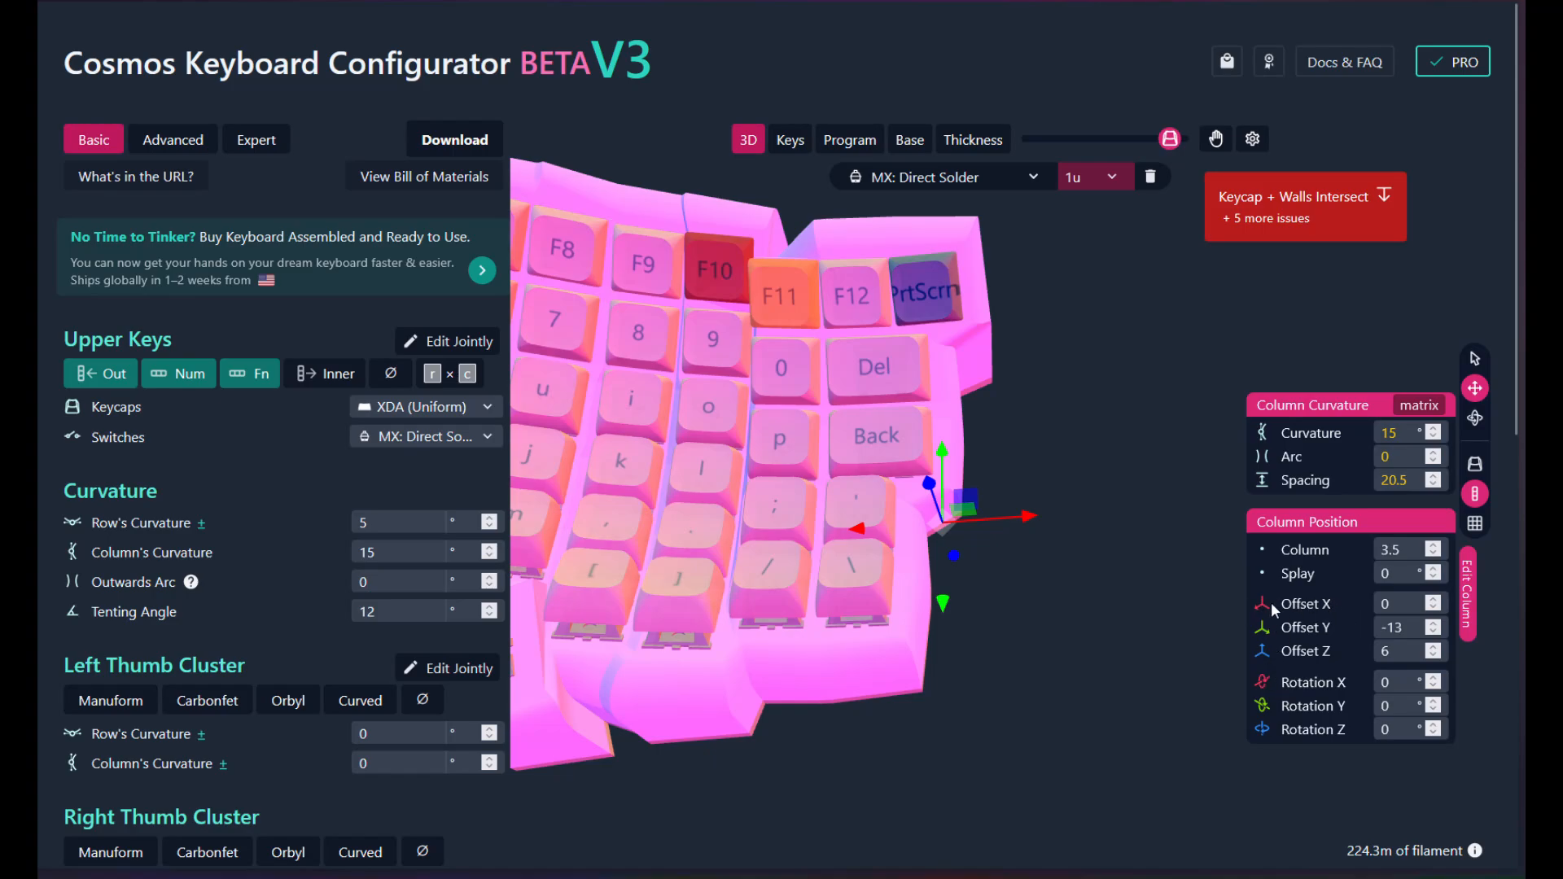
- Set the PrtScrn column's Offset X to 1.5
left_click(1474, 417)
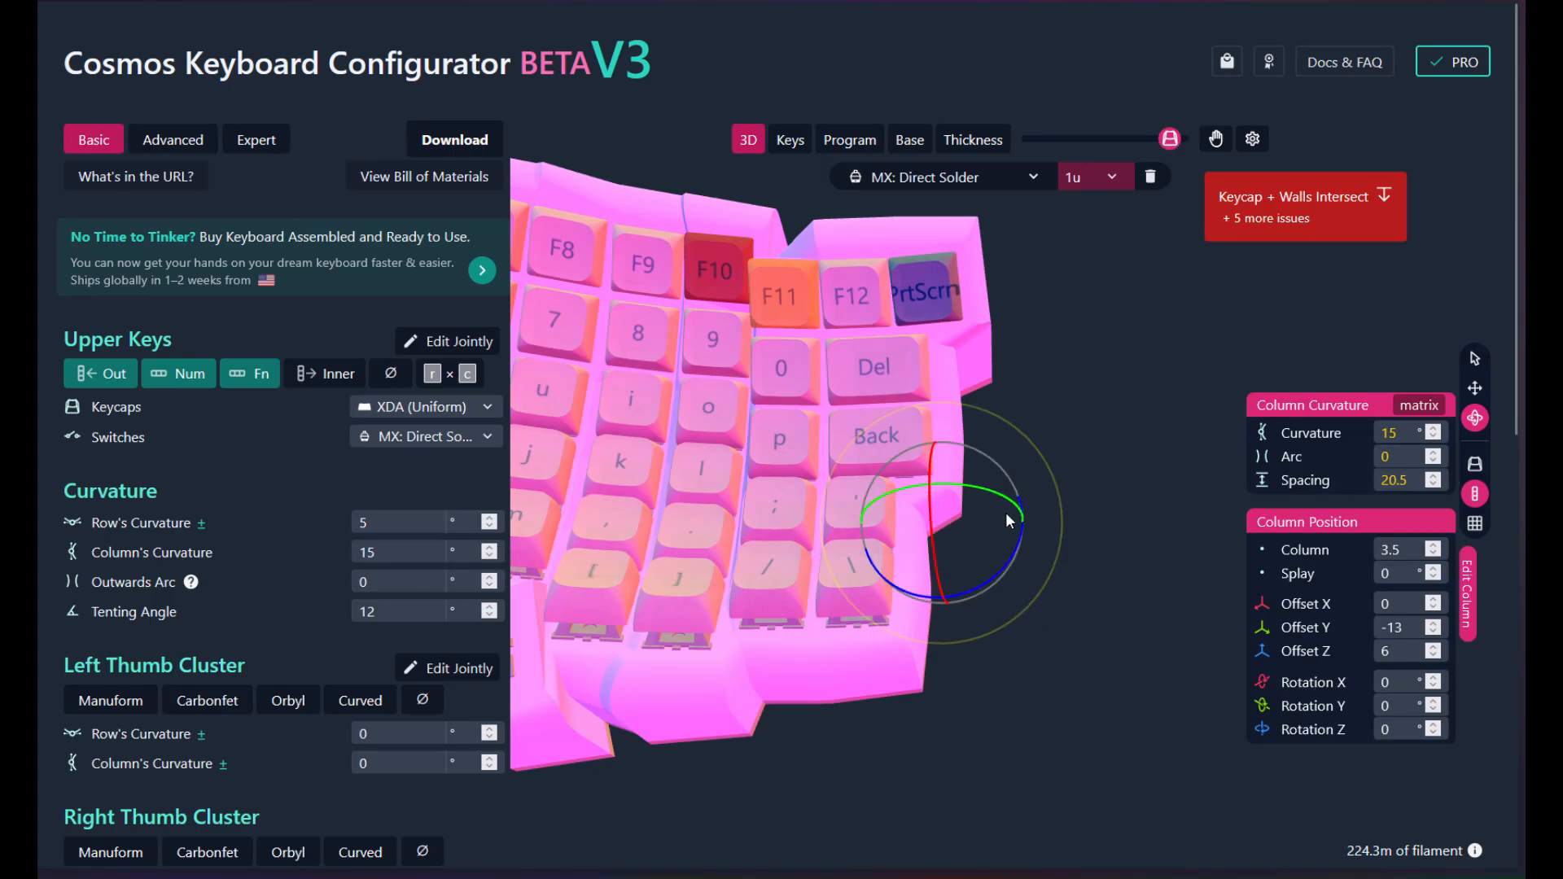
left_click(1473, 388)
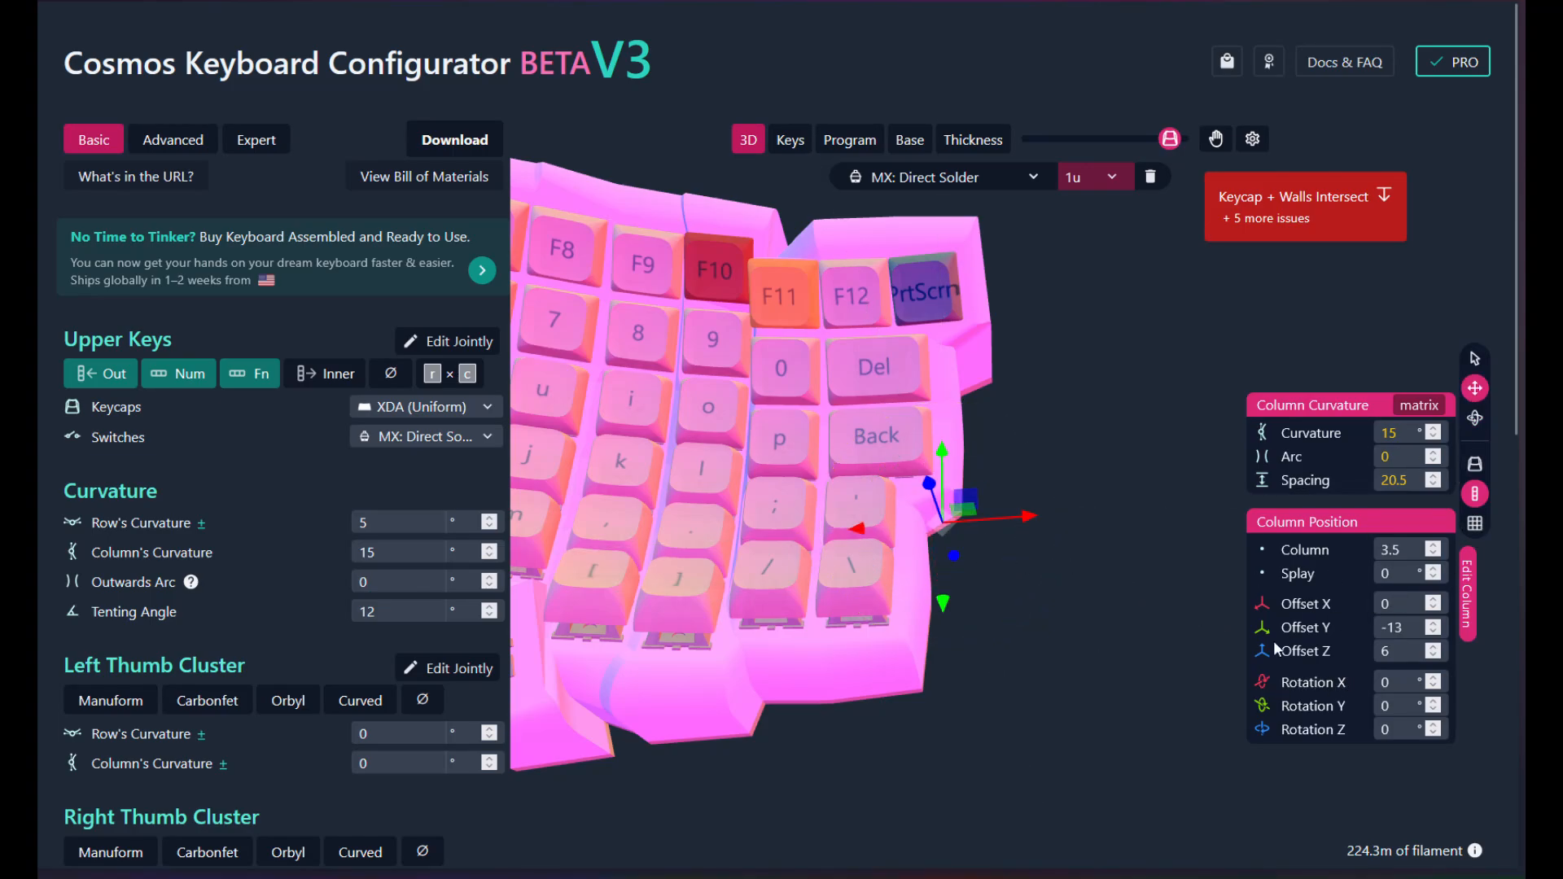
double_click(1412, 603)
type("1.5")
key("Return")
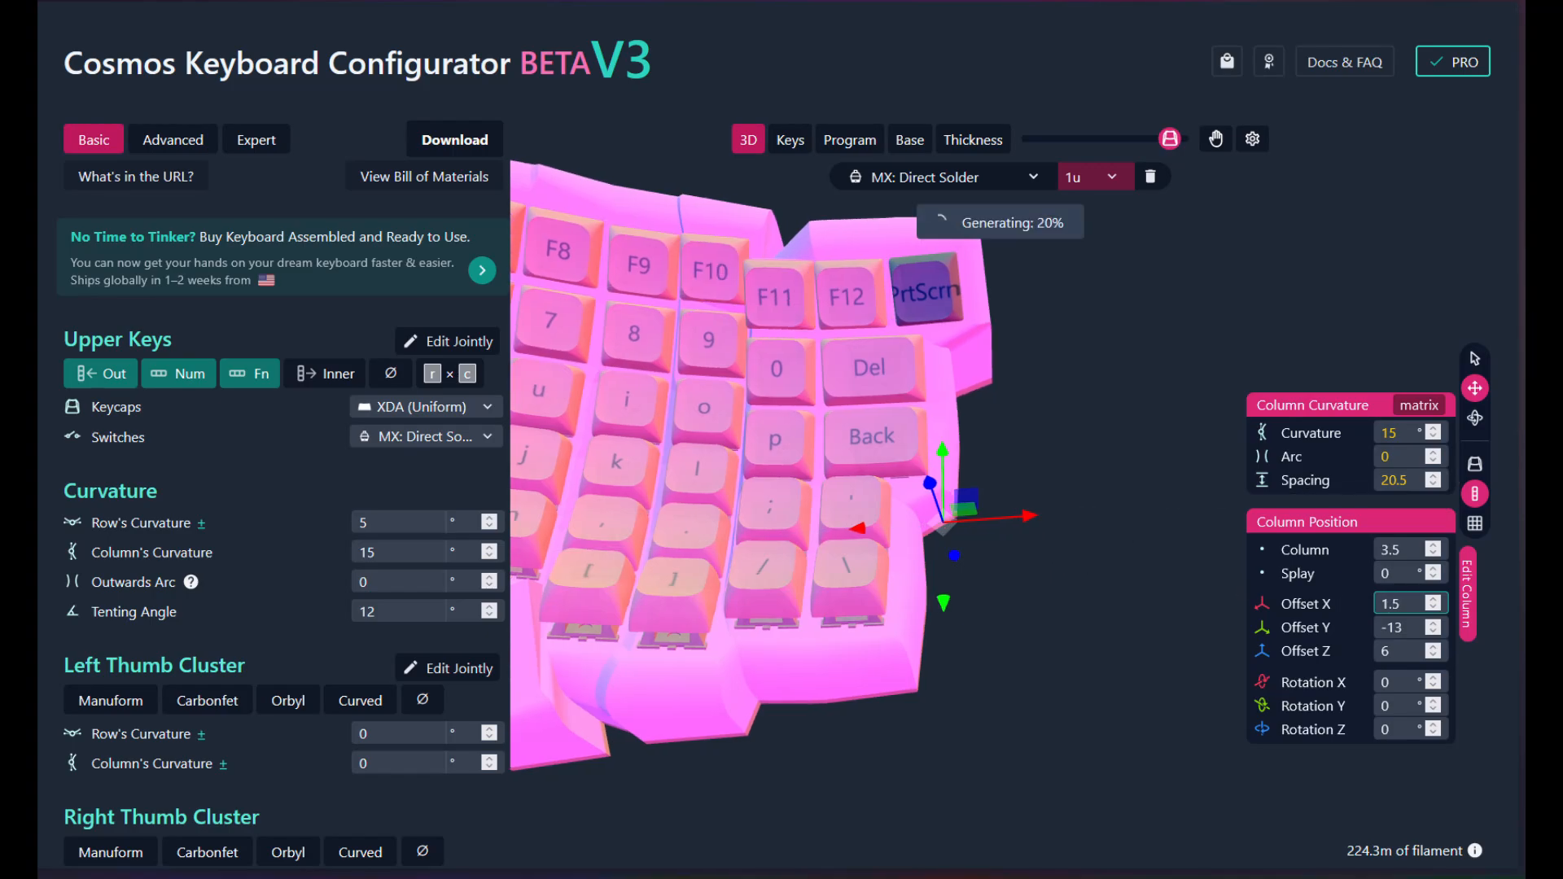
- Set Offset X to 1.5 for the F12 column and for the F11 column
left_click(871, 410)
double_click(1377, 602)
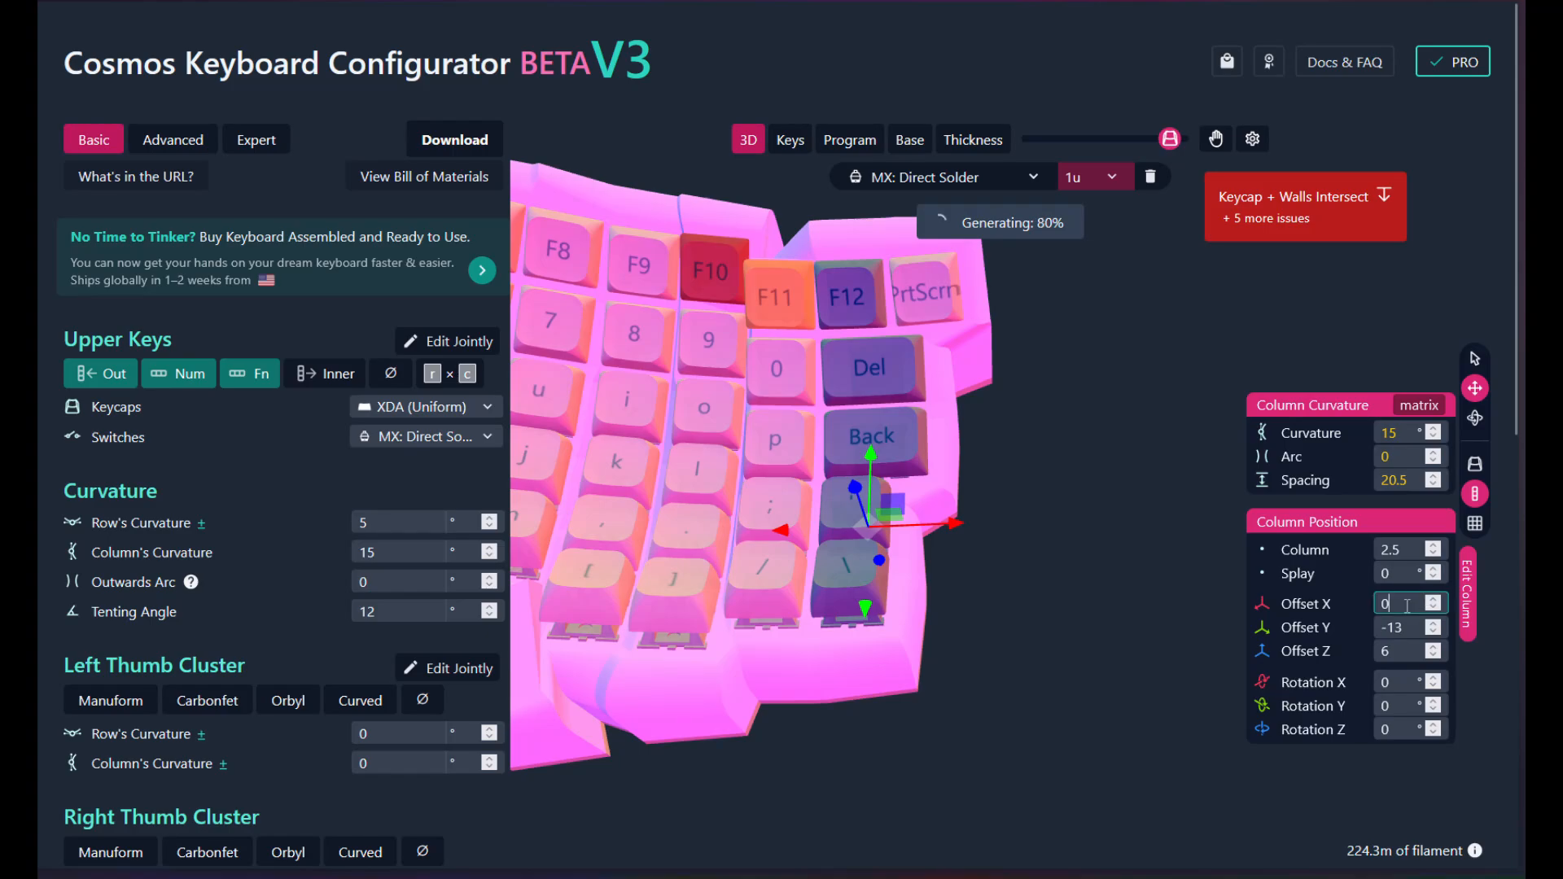
key("Return")
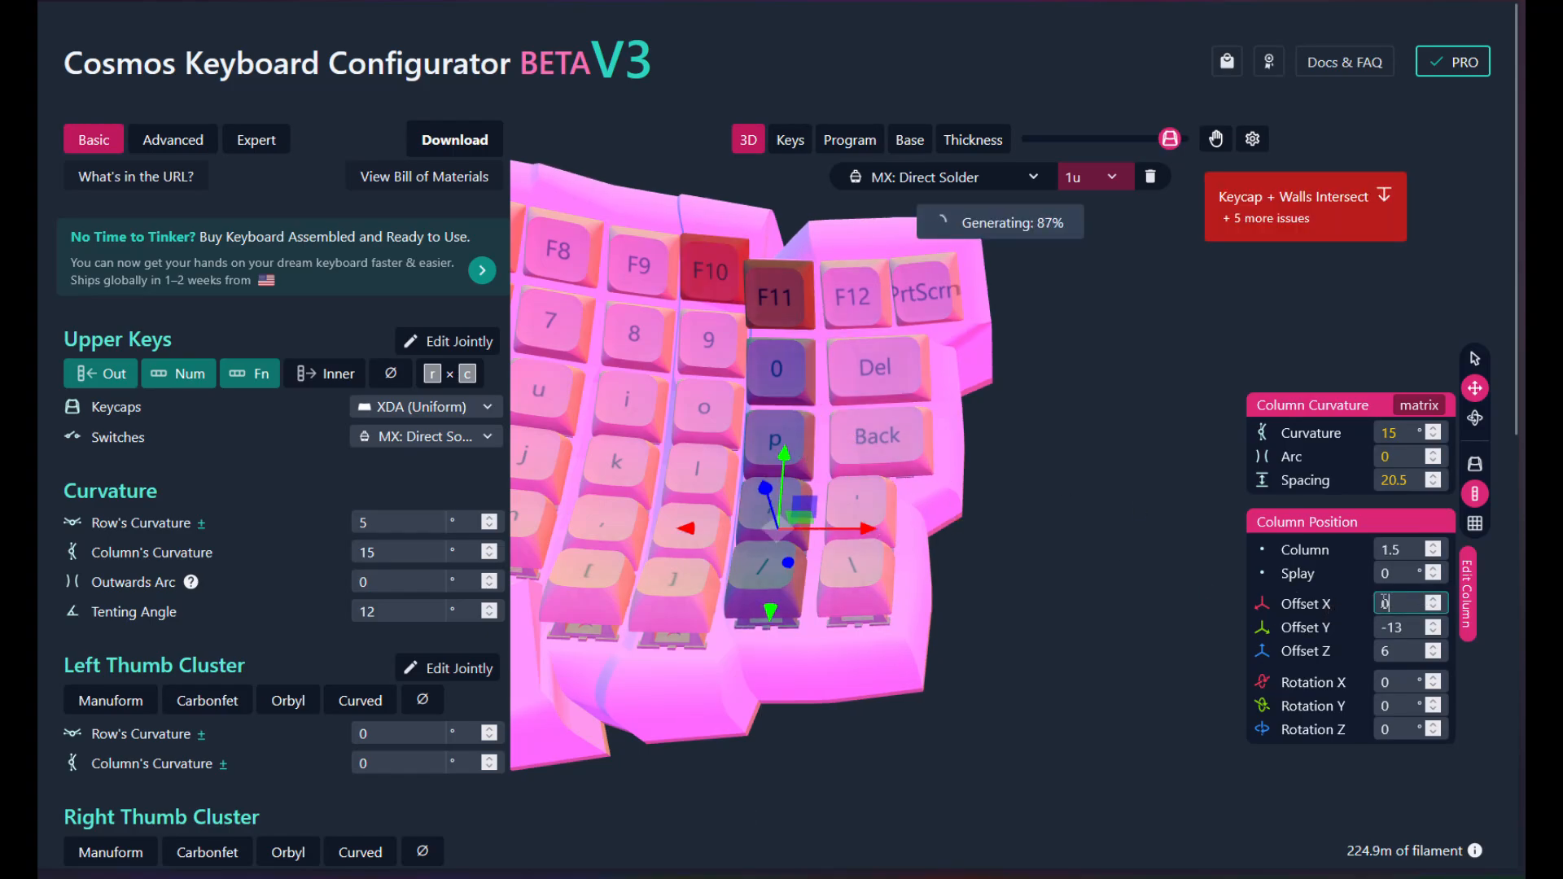
double_click(1397, 603)
type("1.5")
key("Return")
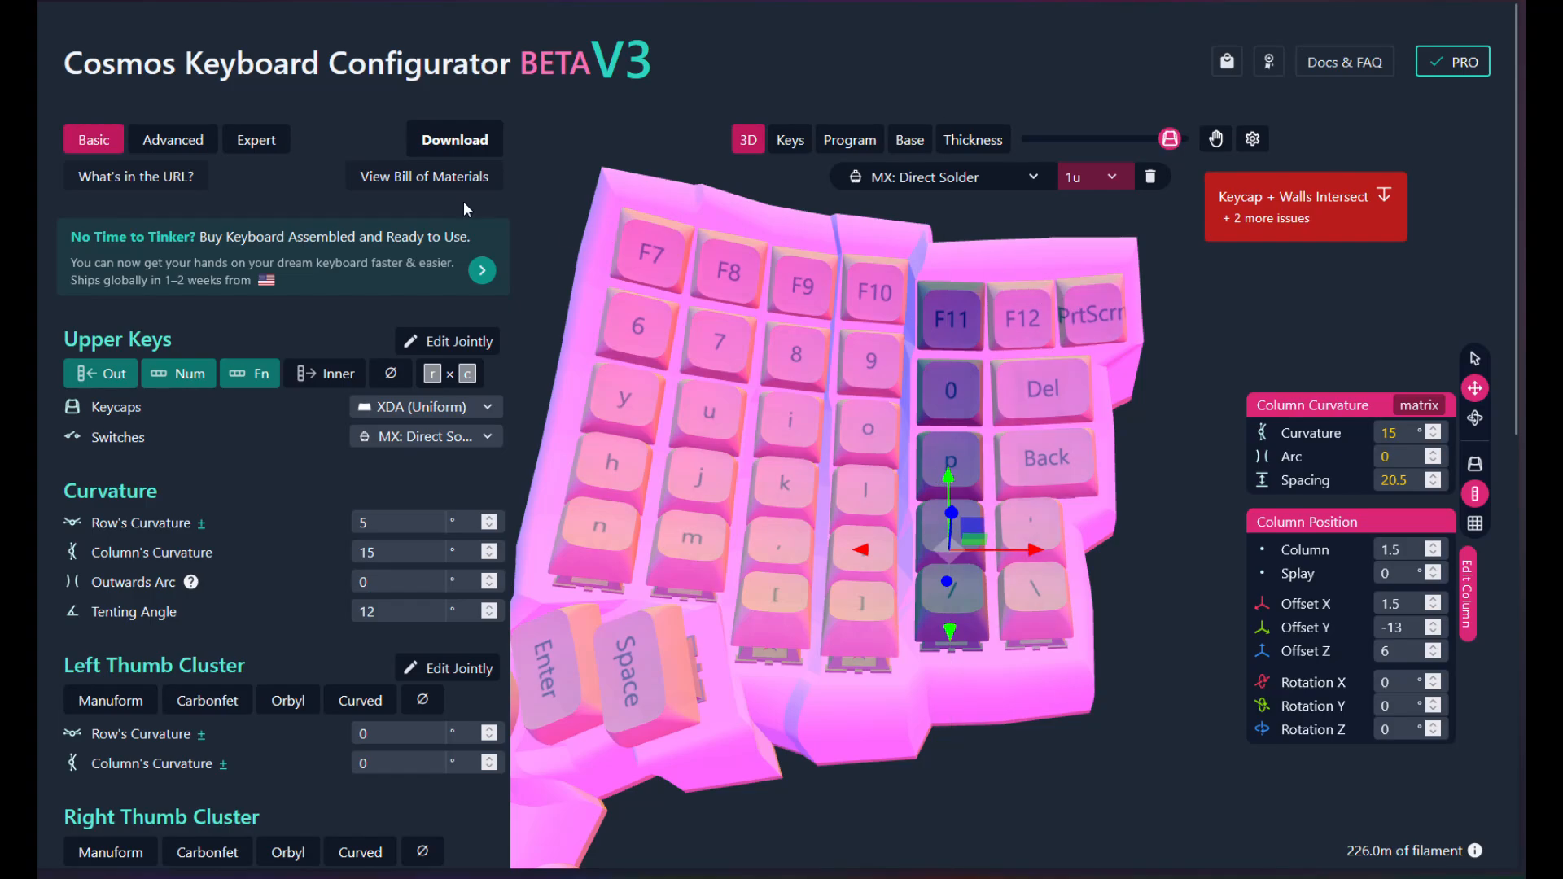
- Examine the wall thickness map between the key columns on both halves, and return to the 3D view
left_click(973, 140)
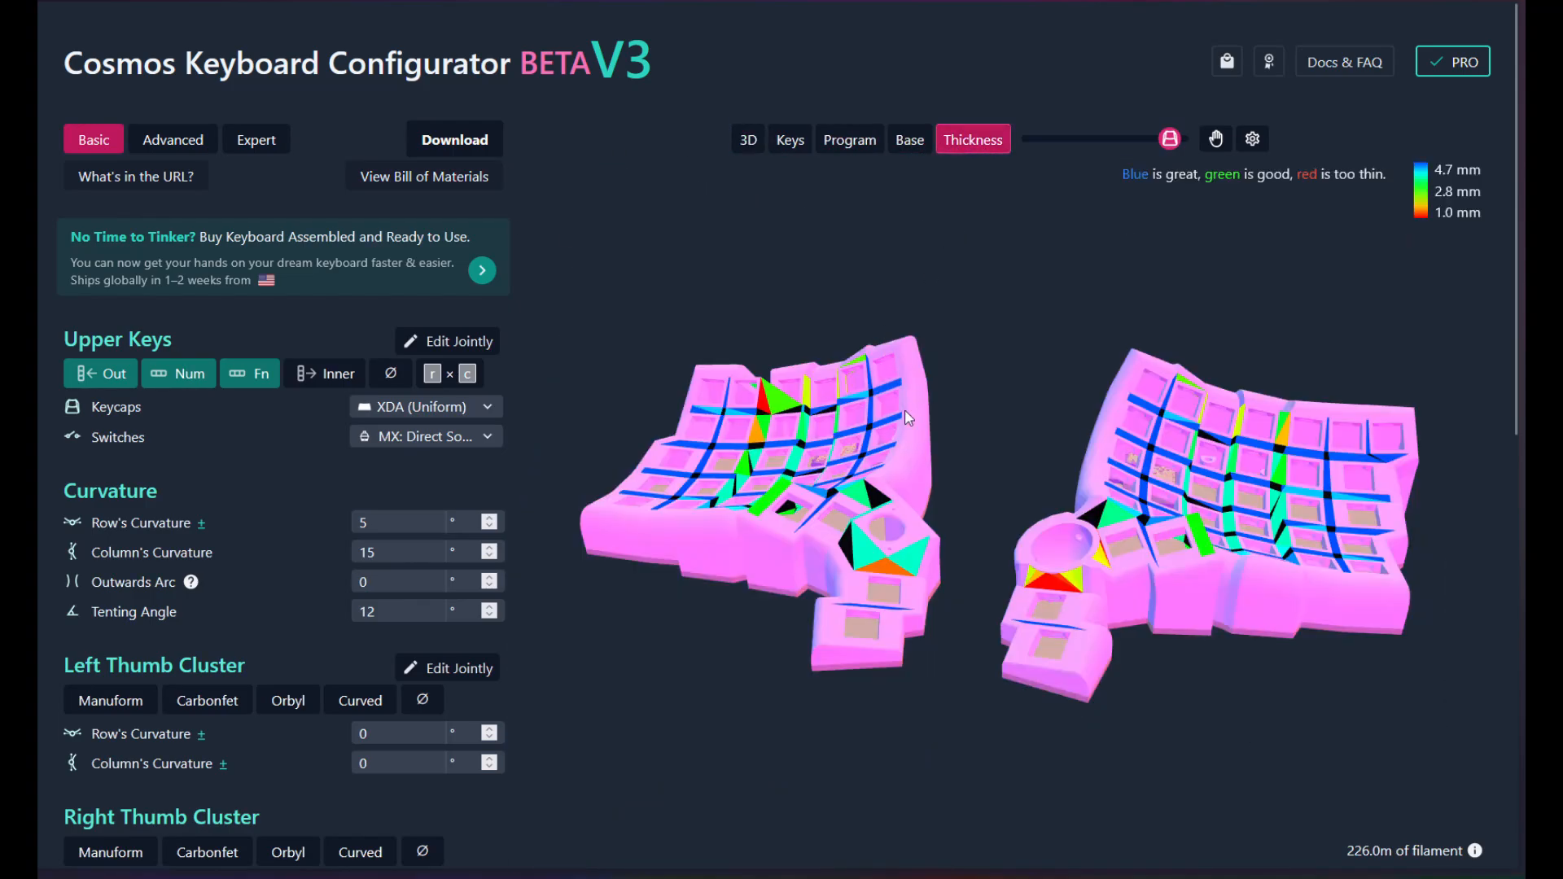
scroll(1320, 476, "up", 3)
right_click_drag(1320, 476, 1042, 464)
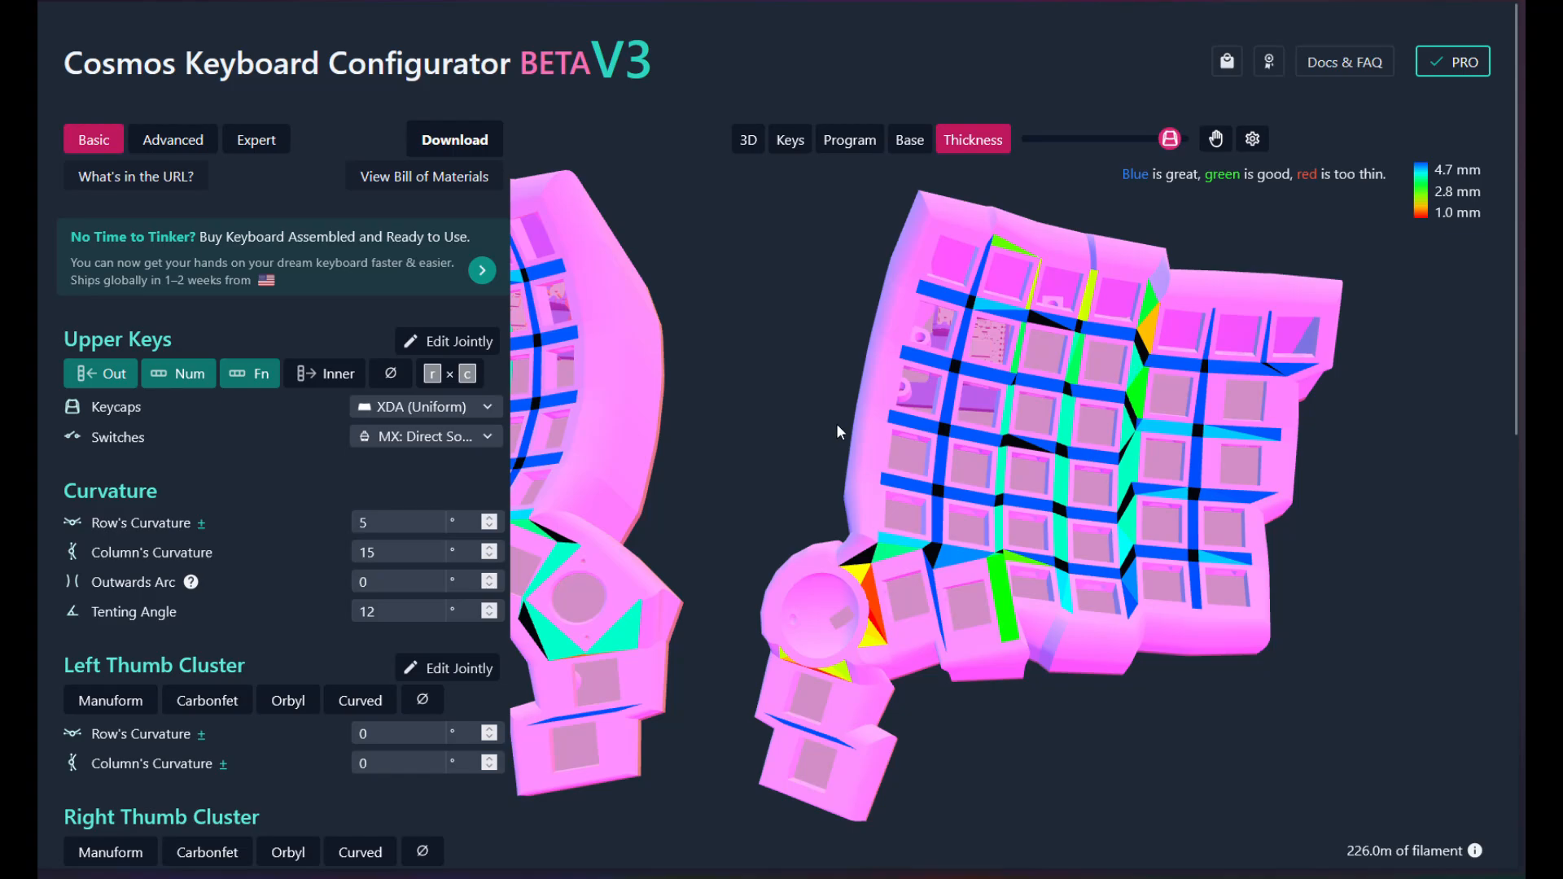
right_click_drag(840, 432, 1130, 446)
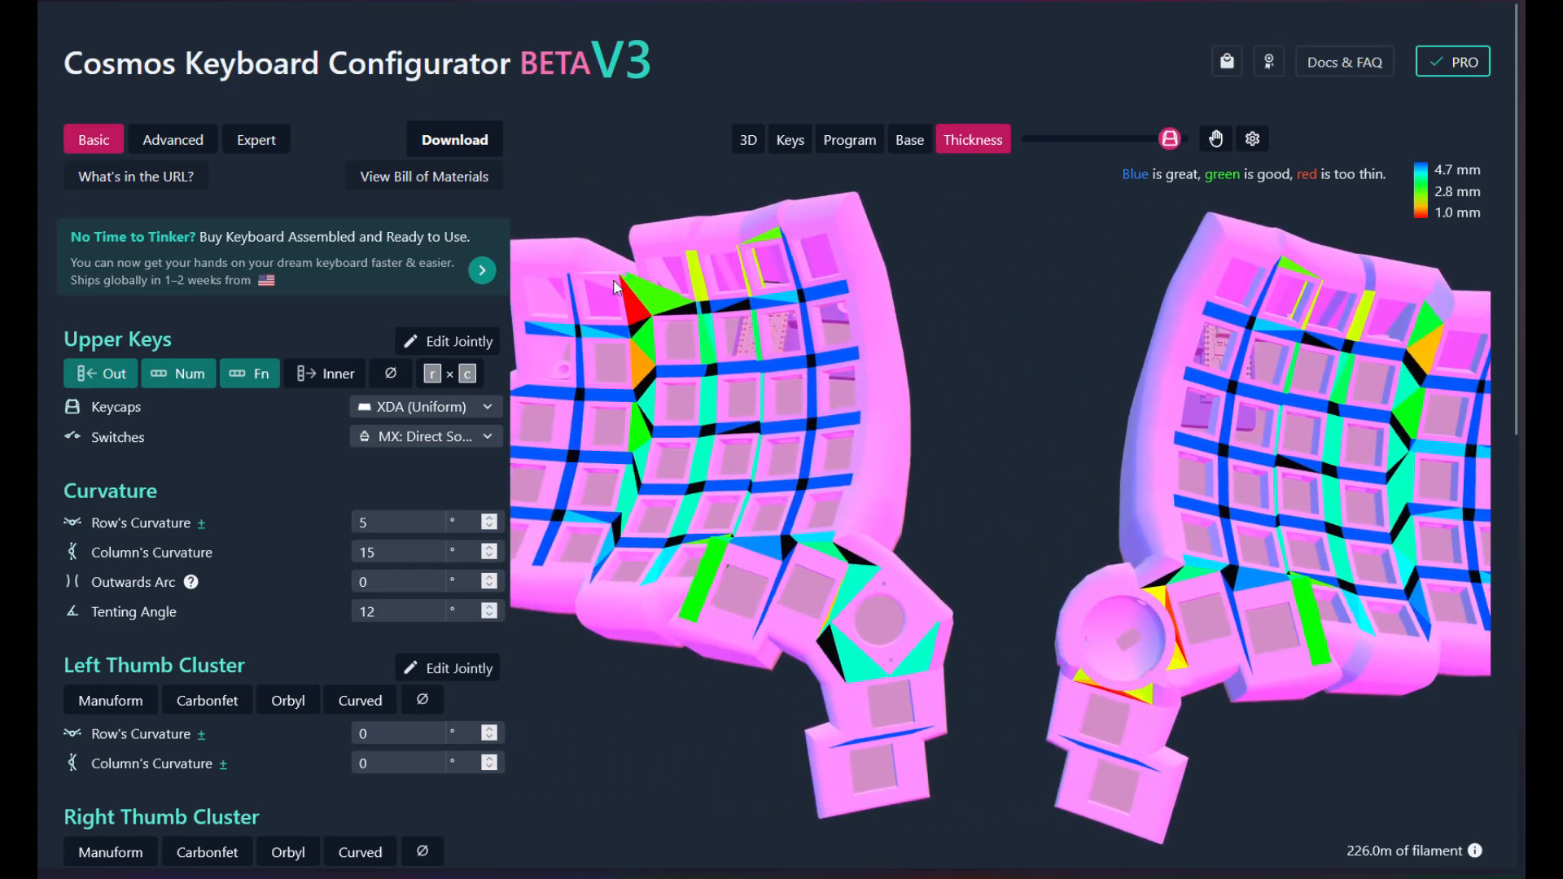
right_click_drag(858, 360, 676, 278)
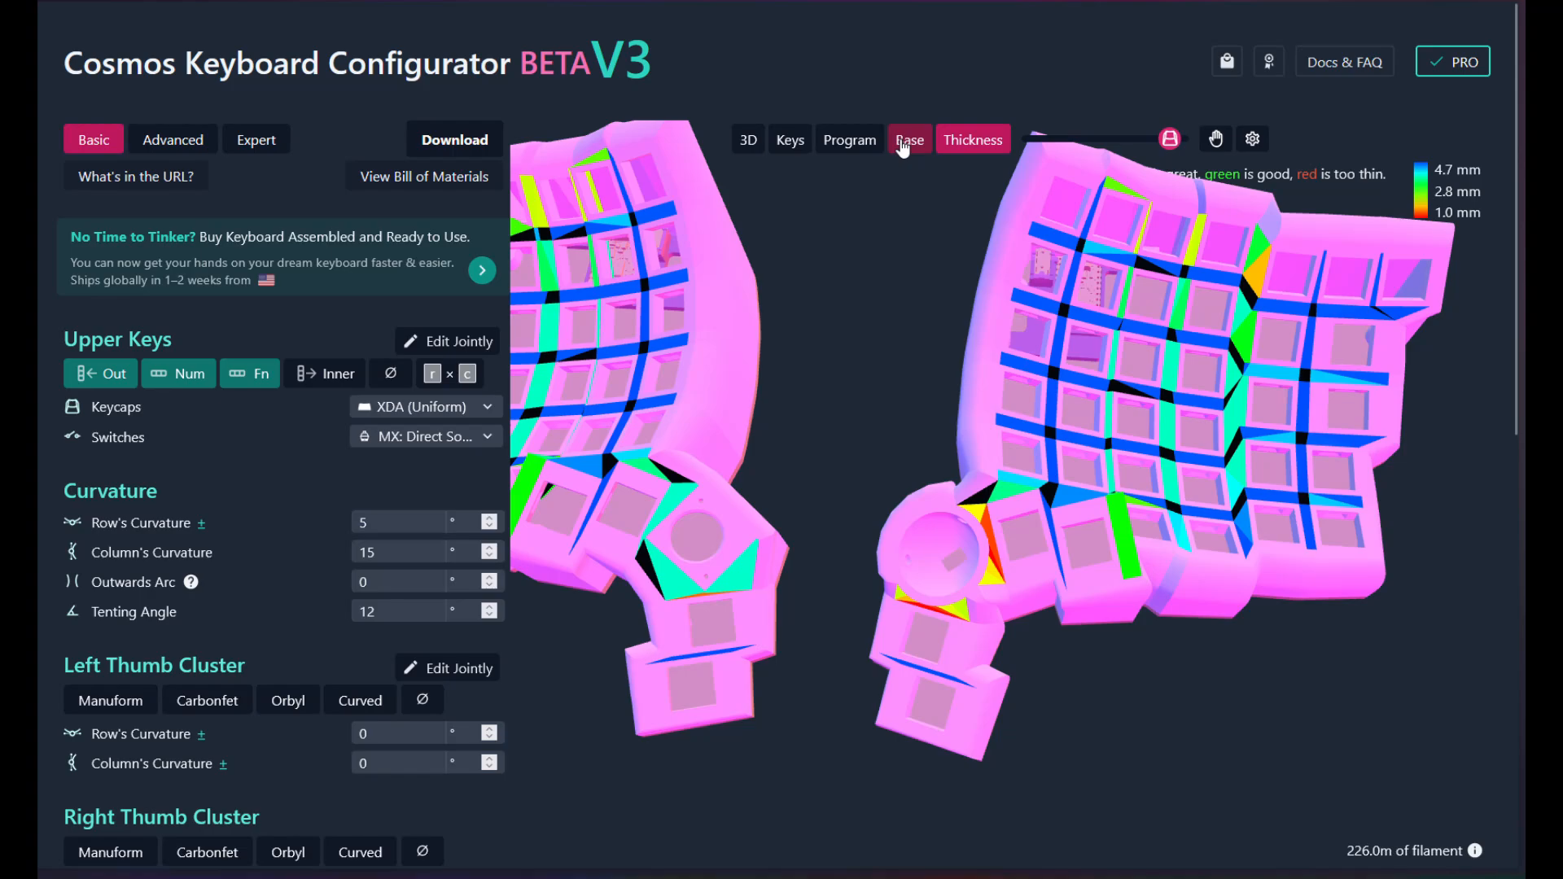
left_click(747, 140)
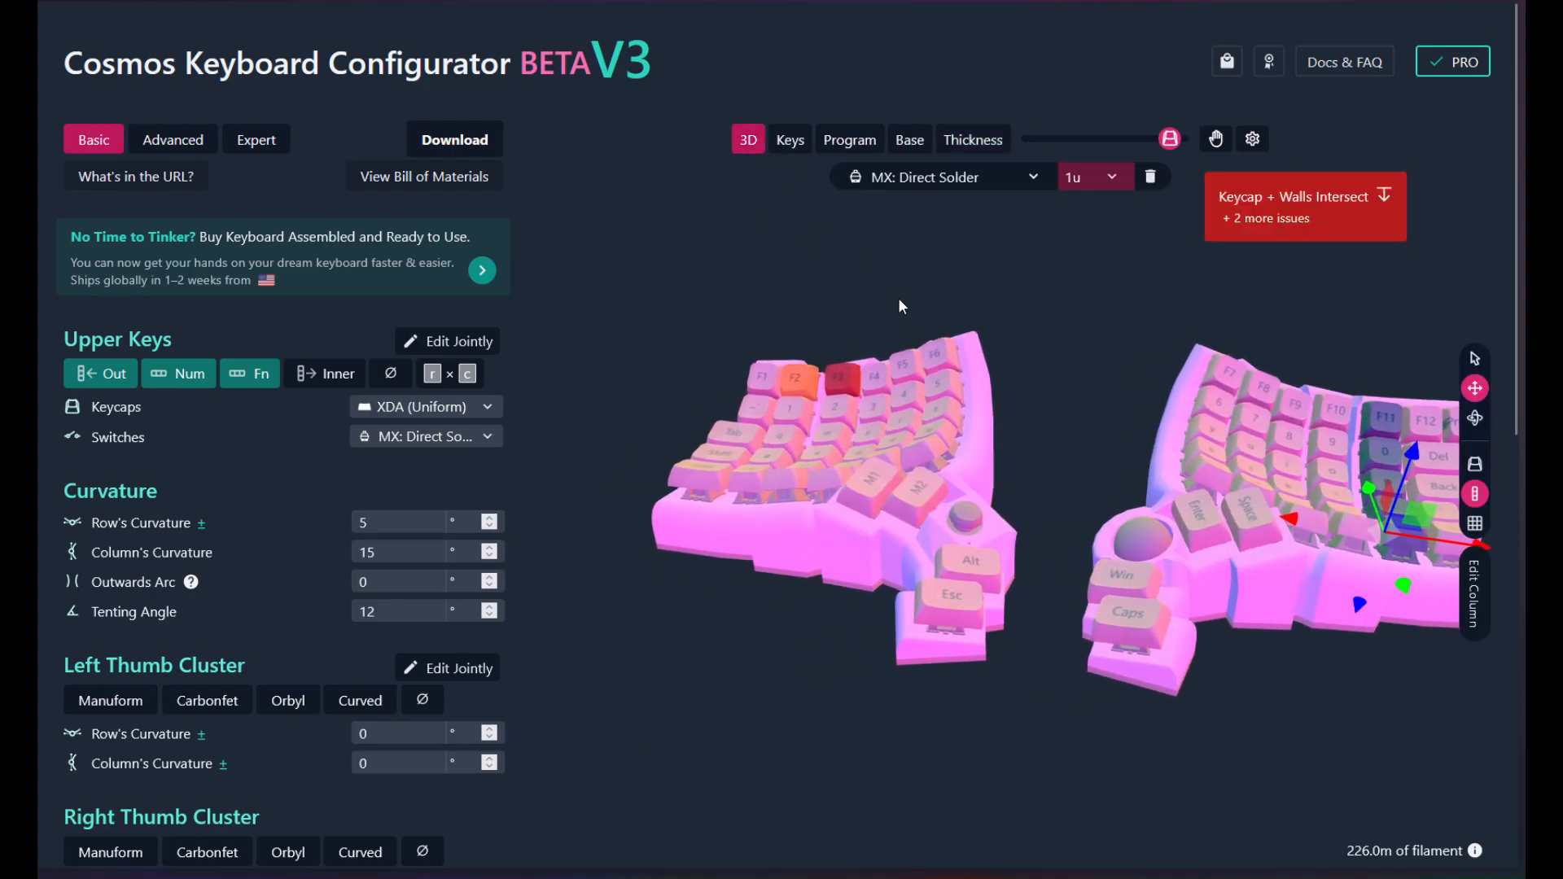
- Set Offset X to -1.5 for the F1 column and for the F2 column on the left half
left_click_drag(900, 301, 877, 447)
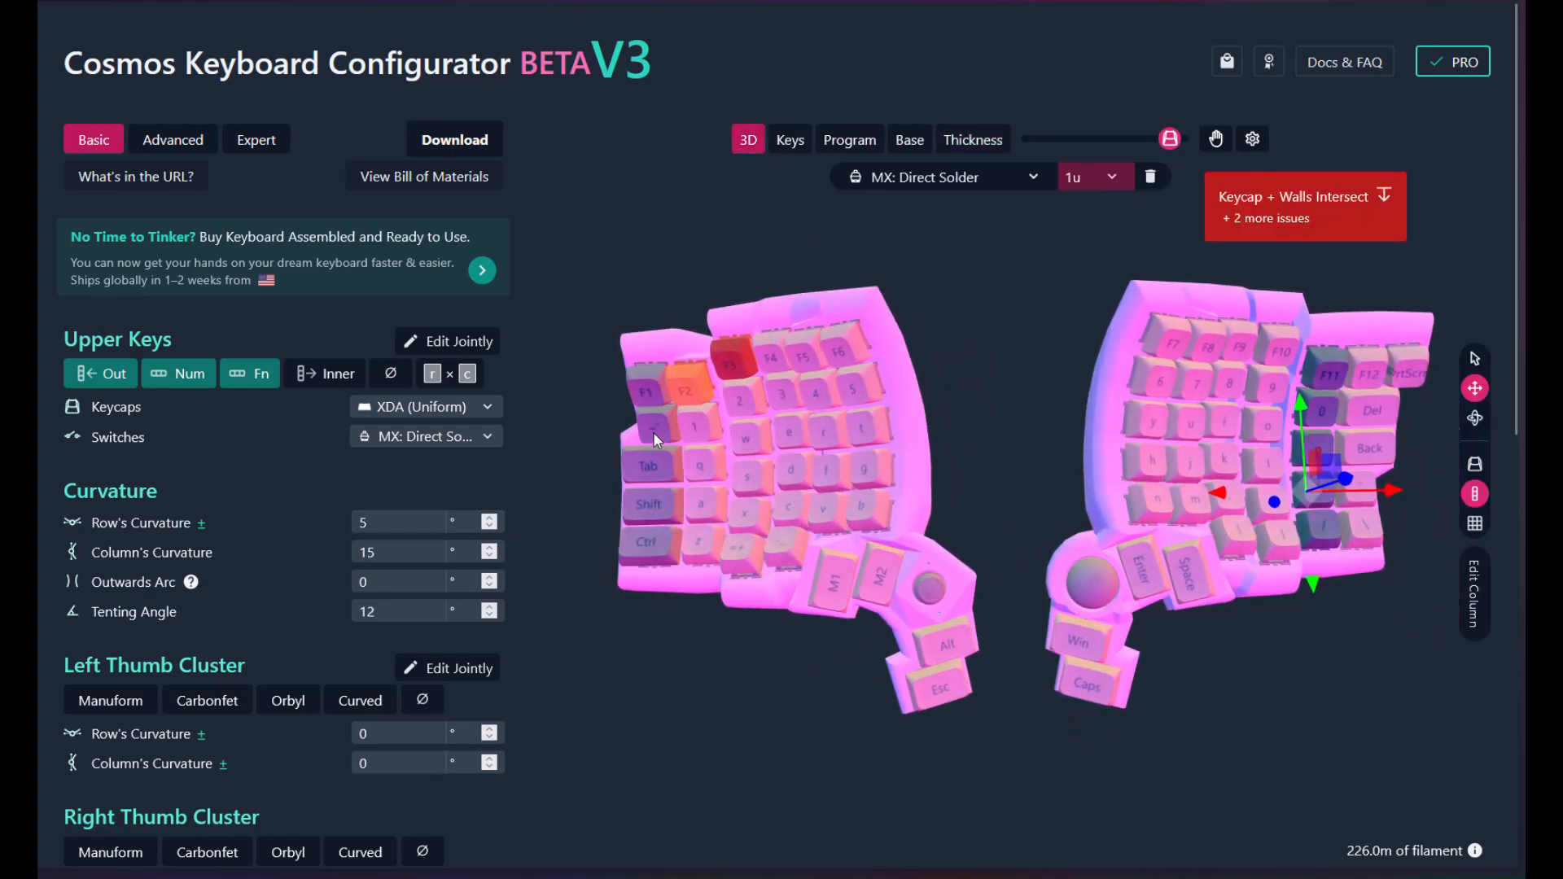
left_click(653, 431)
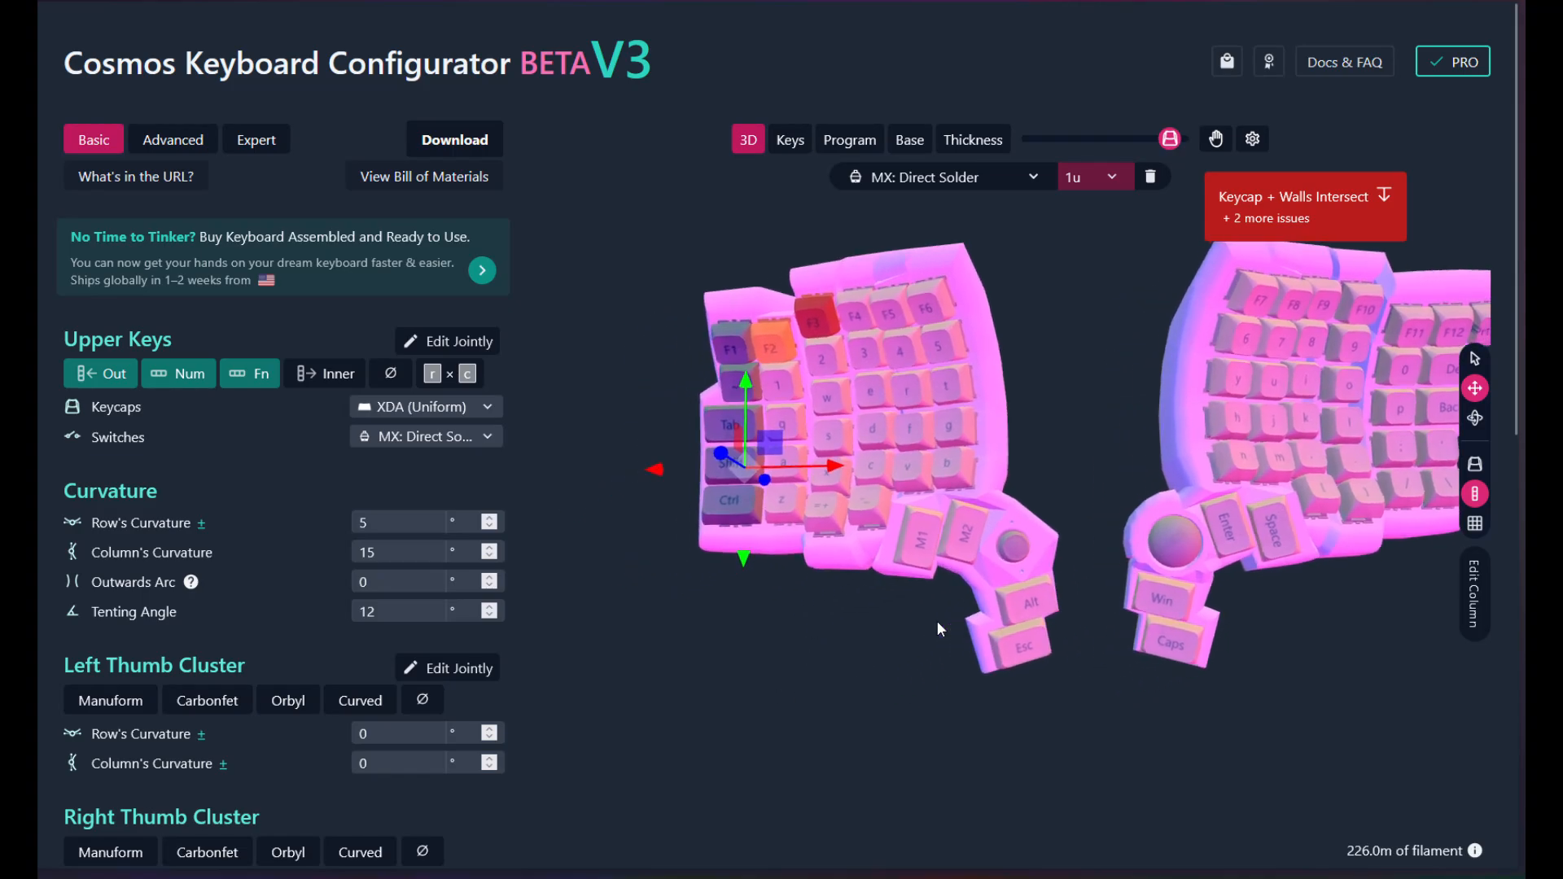
left_click(1476, 579)
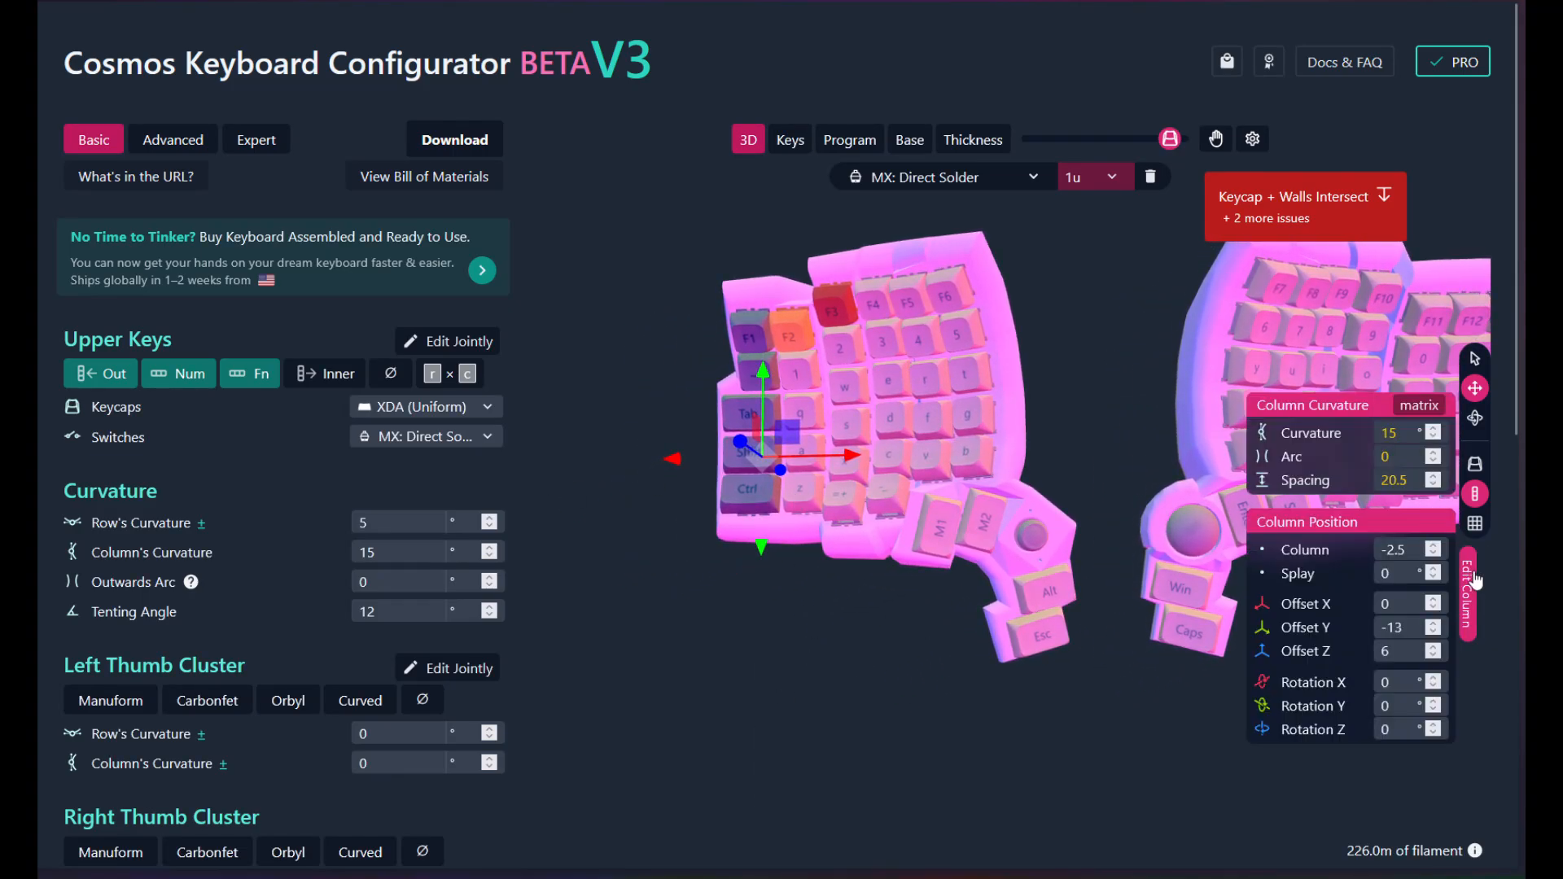
left_click(1412, 604)
type("-1.5")
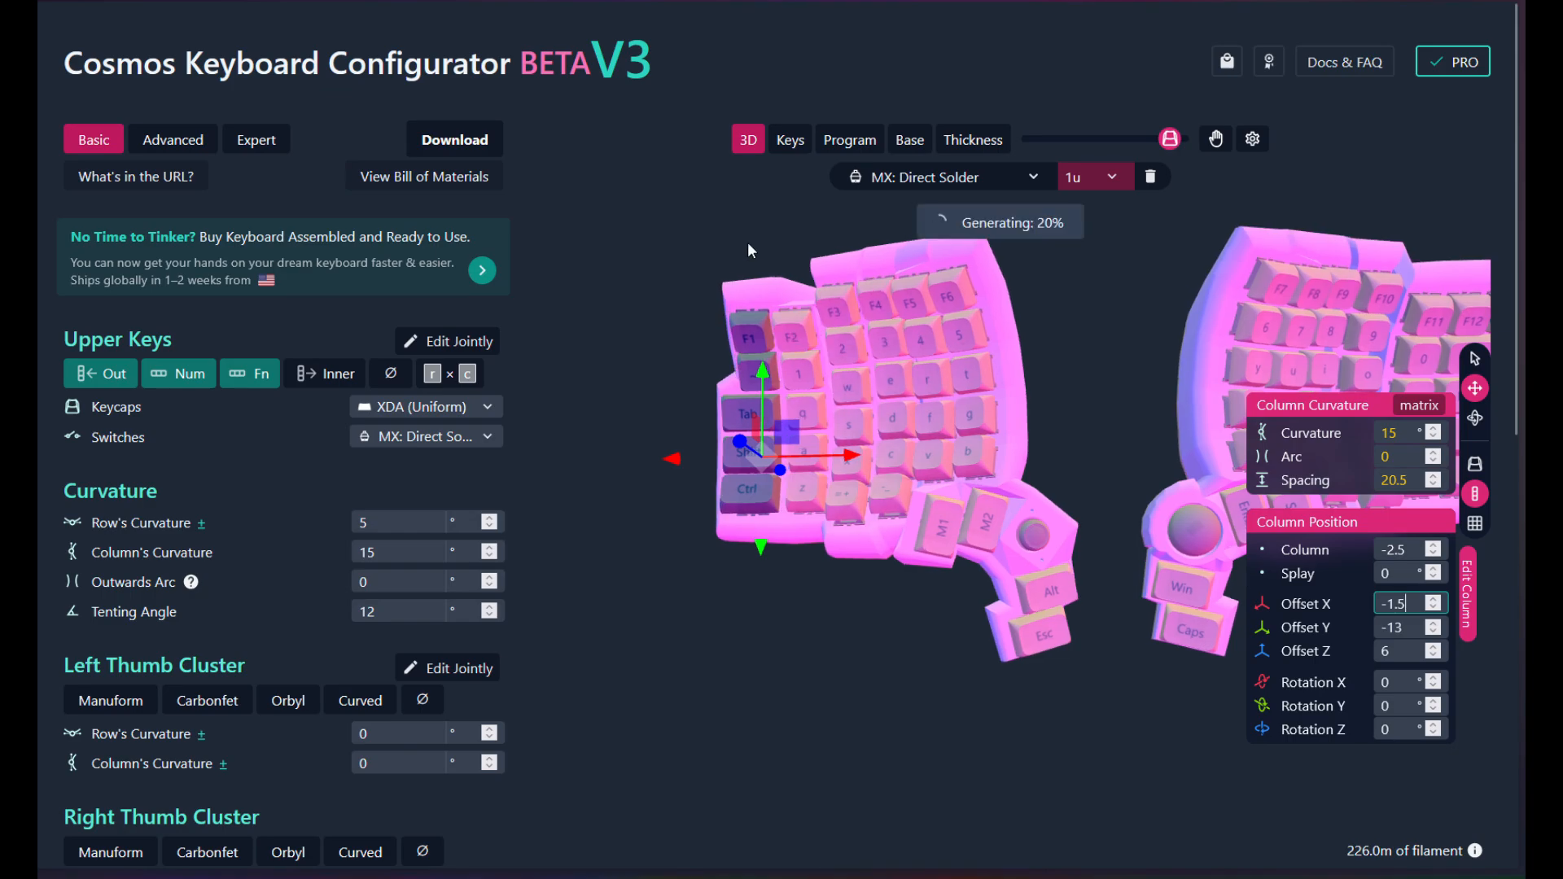
left_click(797, 364)
left_click(1396, 603)
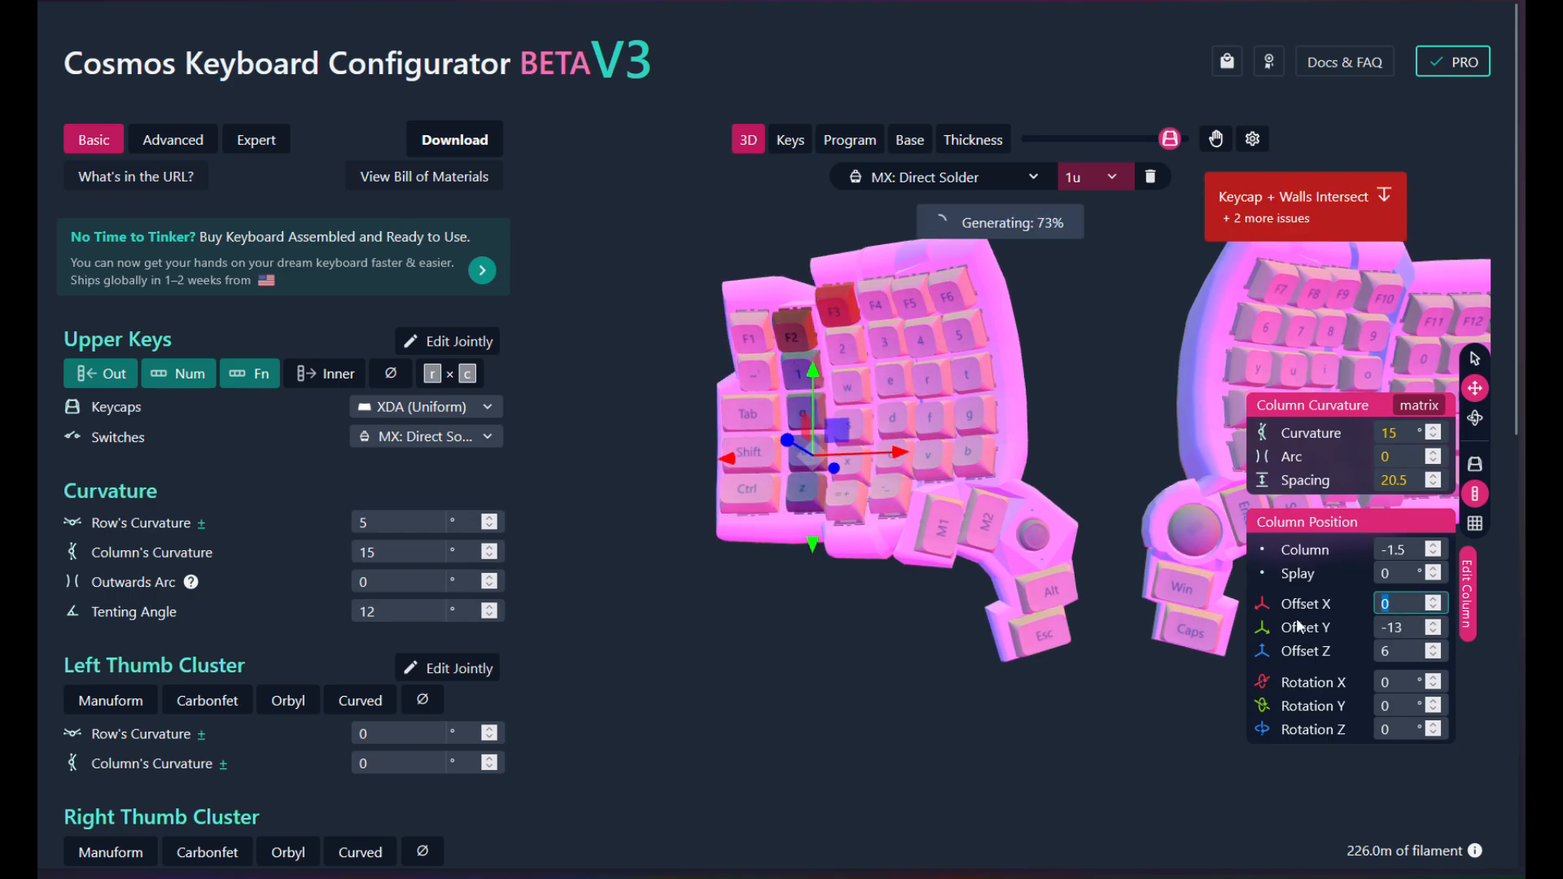
type("-1.5")
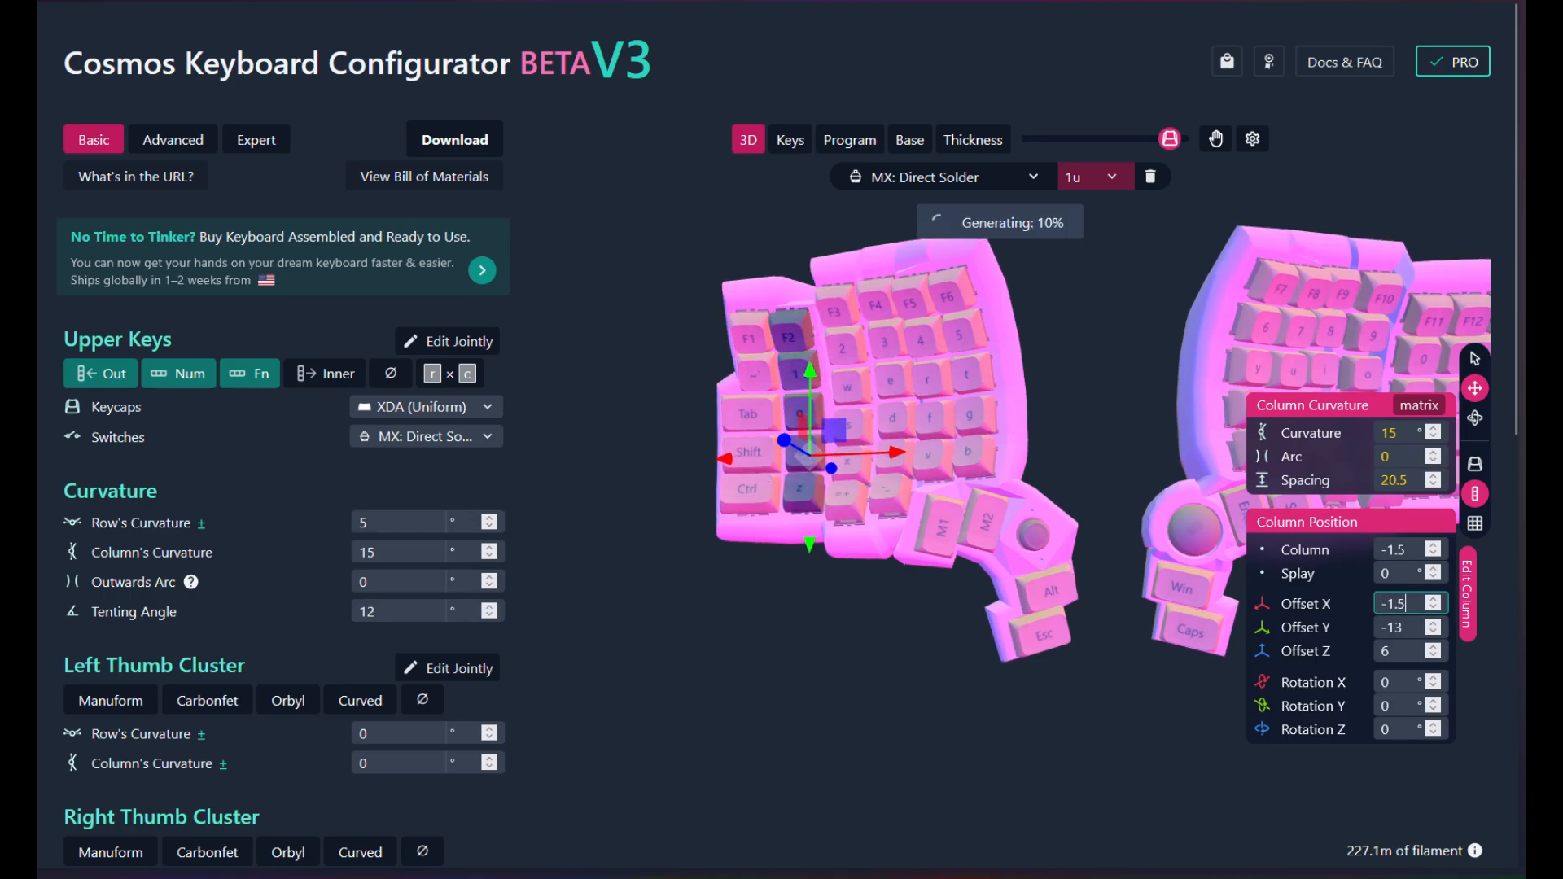
- Revisit the F1 column's Offset X and restore the F2 column's Offset X to -1.5
scroll(832, 447, "up", 5)
right_click_drag(688, 537, 781, 566)
left_click_drag(768, 476, 782, 486)
left_click(778, 483)
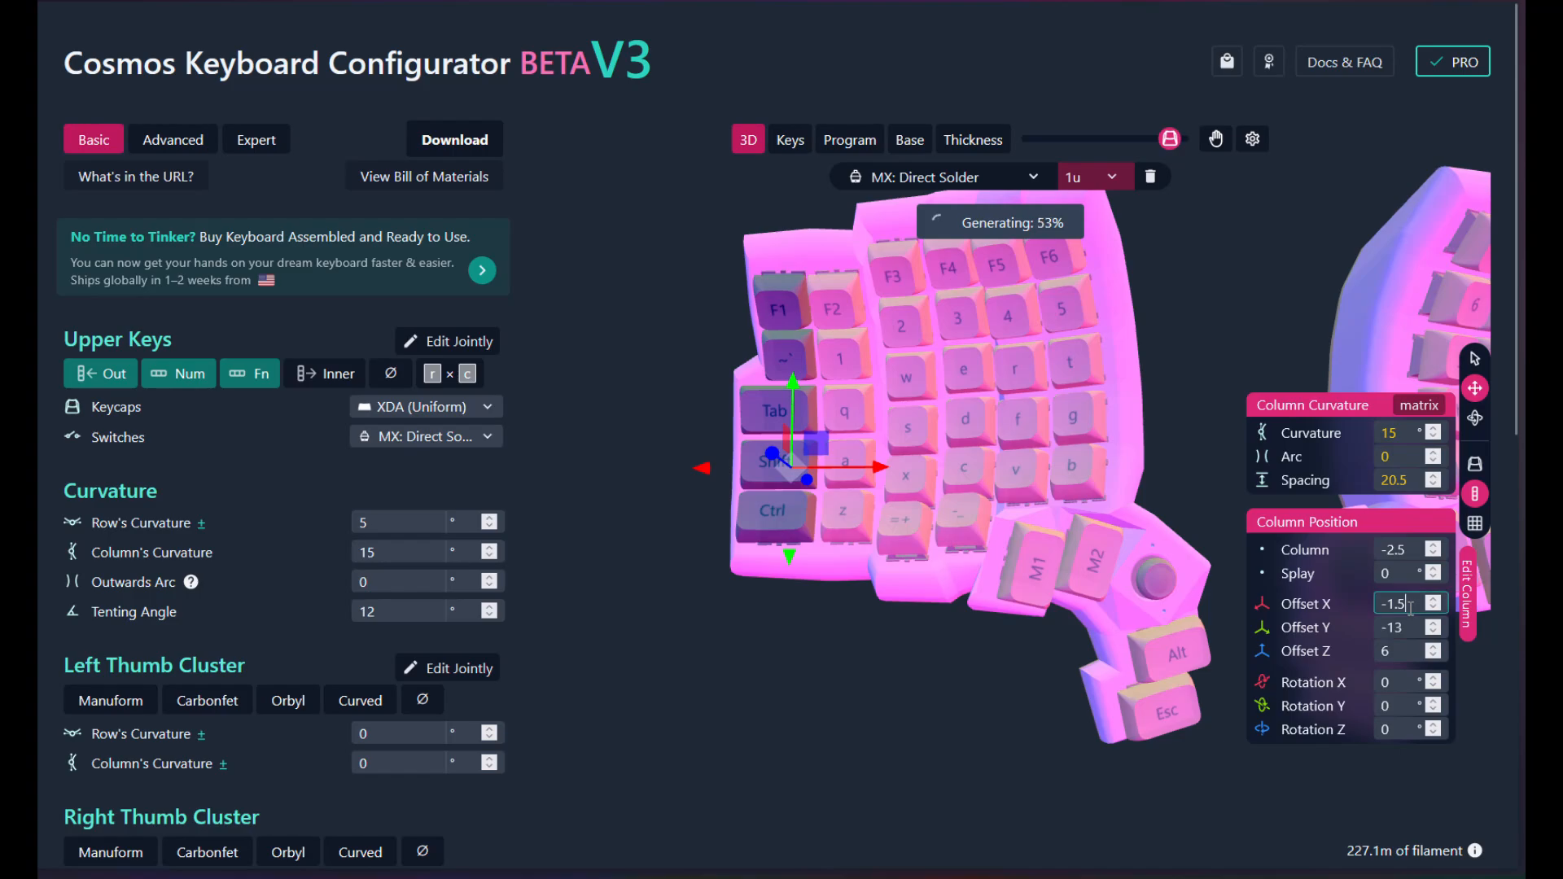
right_click_drag(841, 683, 669, 742)
left_click_drag(668, 737, 690, 677)
left_click(665, 572)
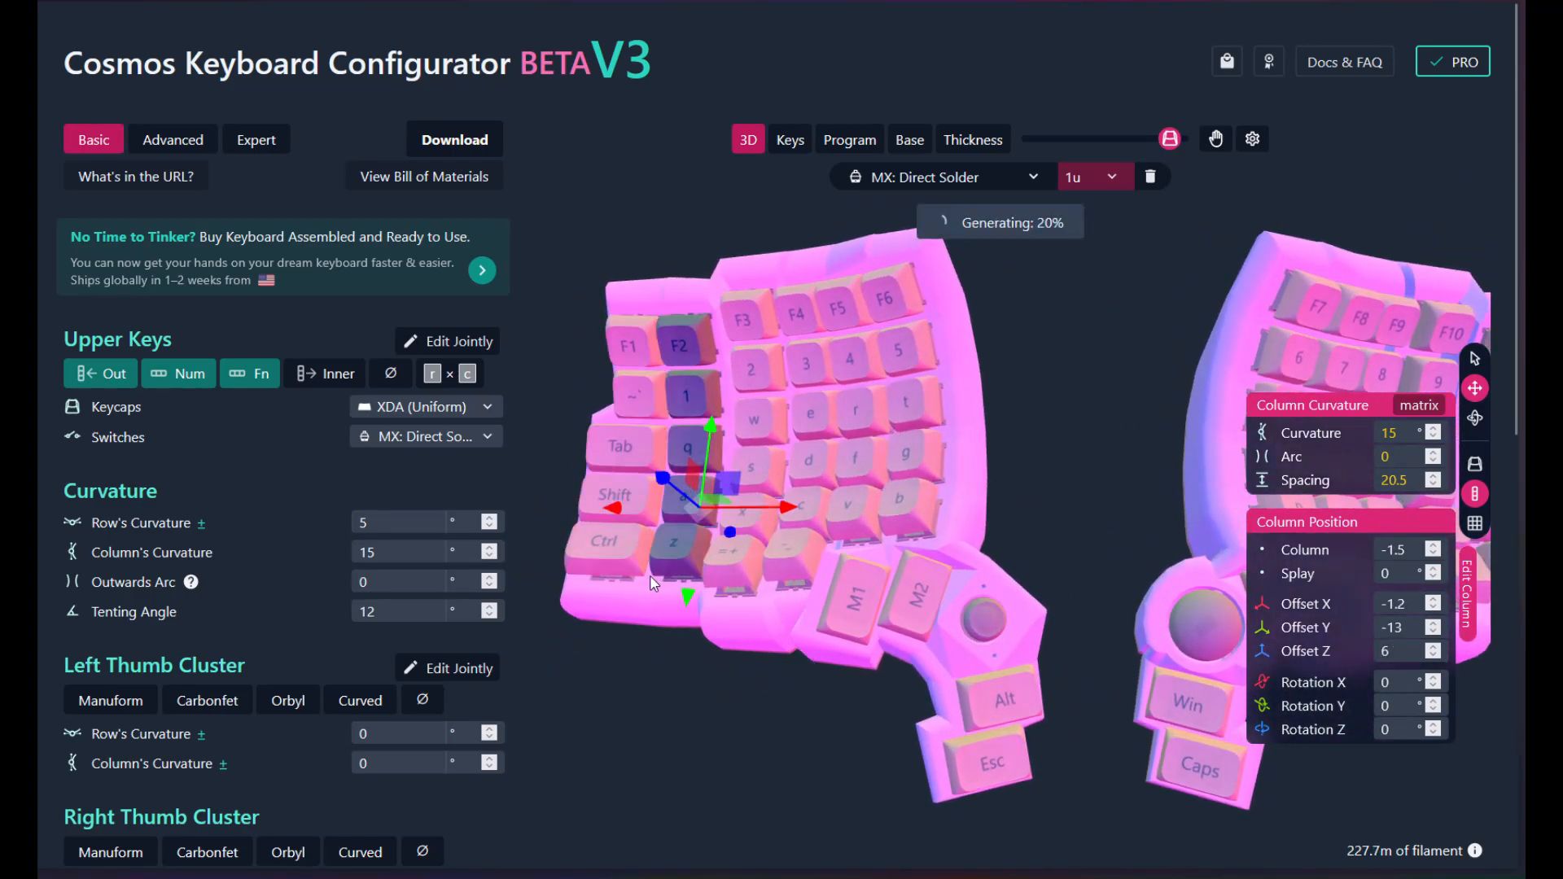
left_click(1407, 603)
type(".5")
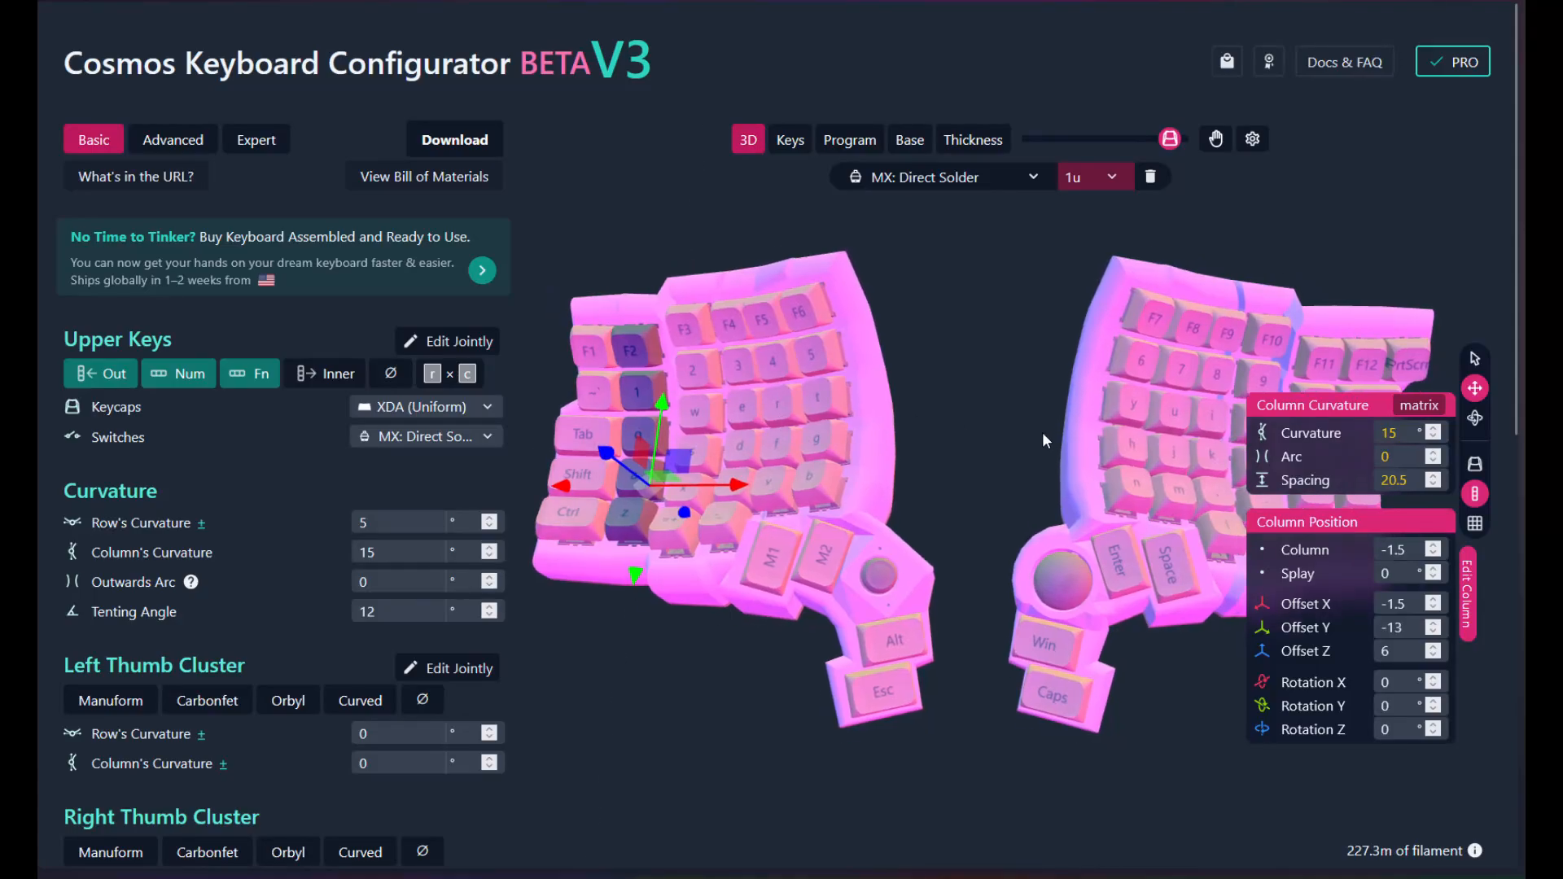
- Examine the right half's key columns and surrounding walls from F7 across to PrtScrn
right_click_drag(1044, 441, 914, 372)
scroll(893, 358, "down", 4)
scroll(1115, 424, "up", 9)
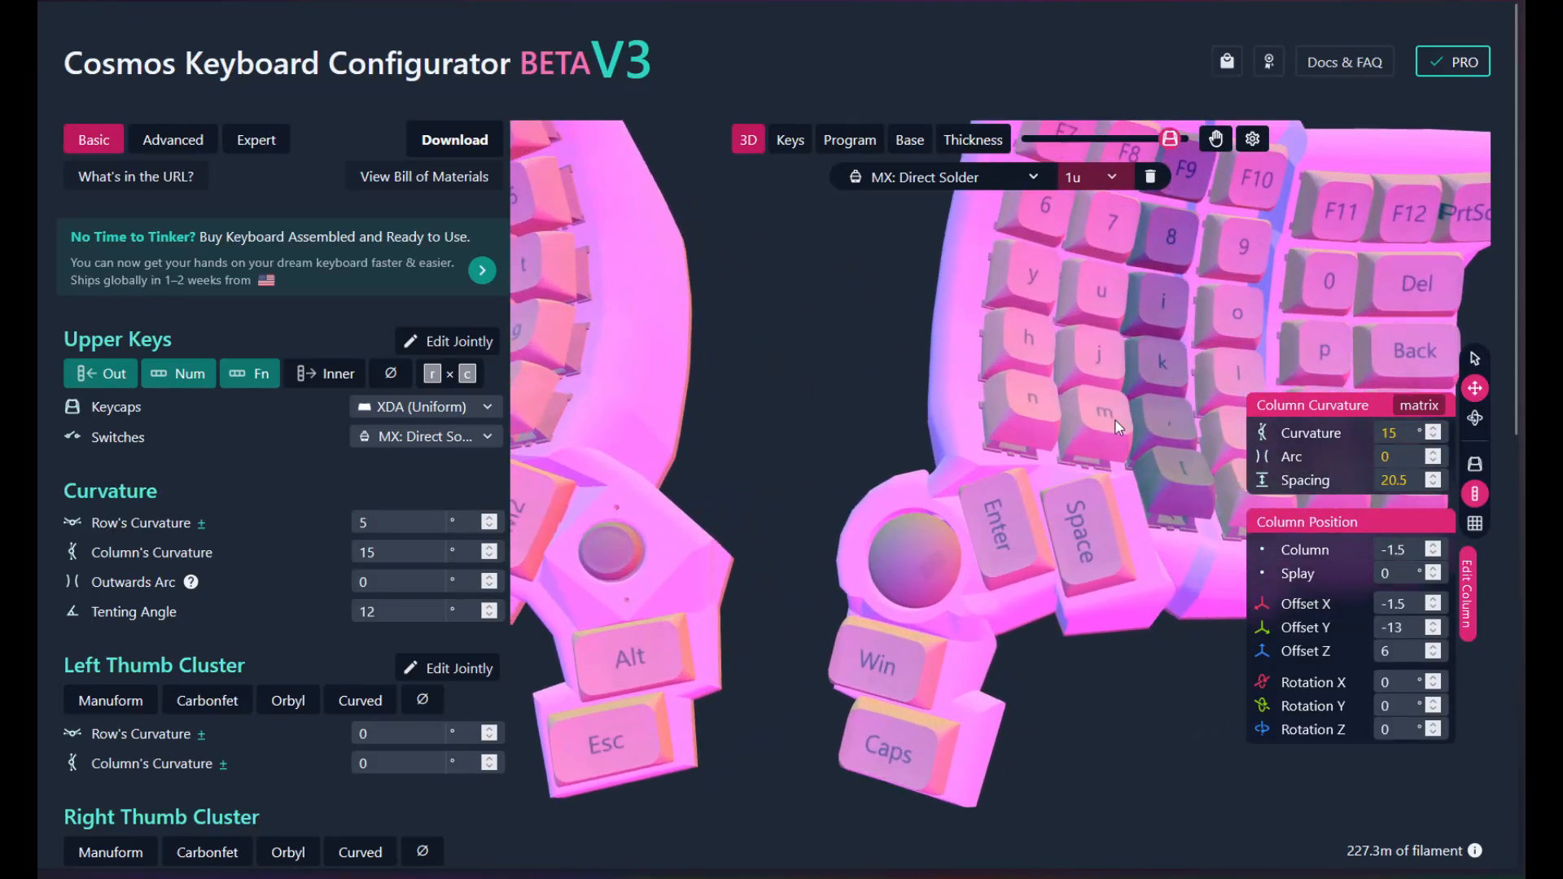
right_click_drag(1115, 422, 773, 582)
scroll(961, 205, "up", 5)
right_click_drag(960, 205, 986, 265)
right_click_drag(1110, 375, 1109, 491)
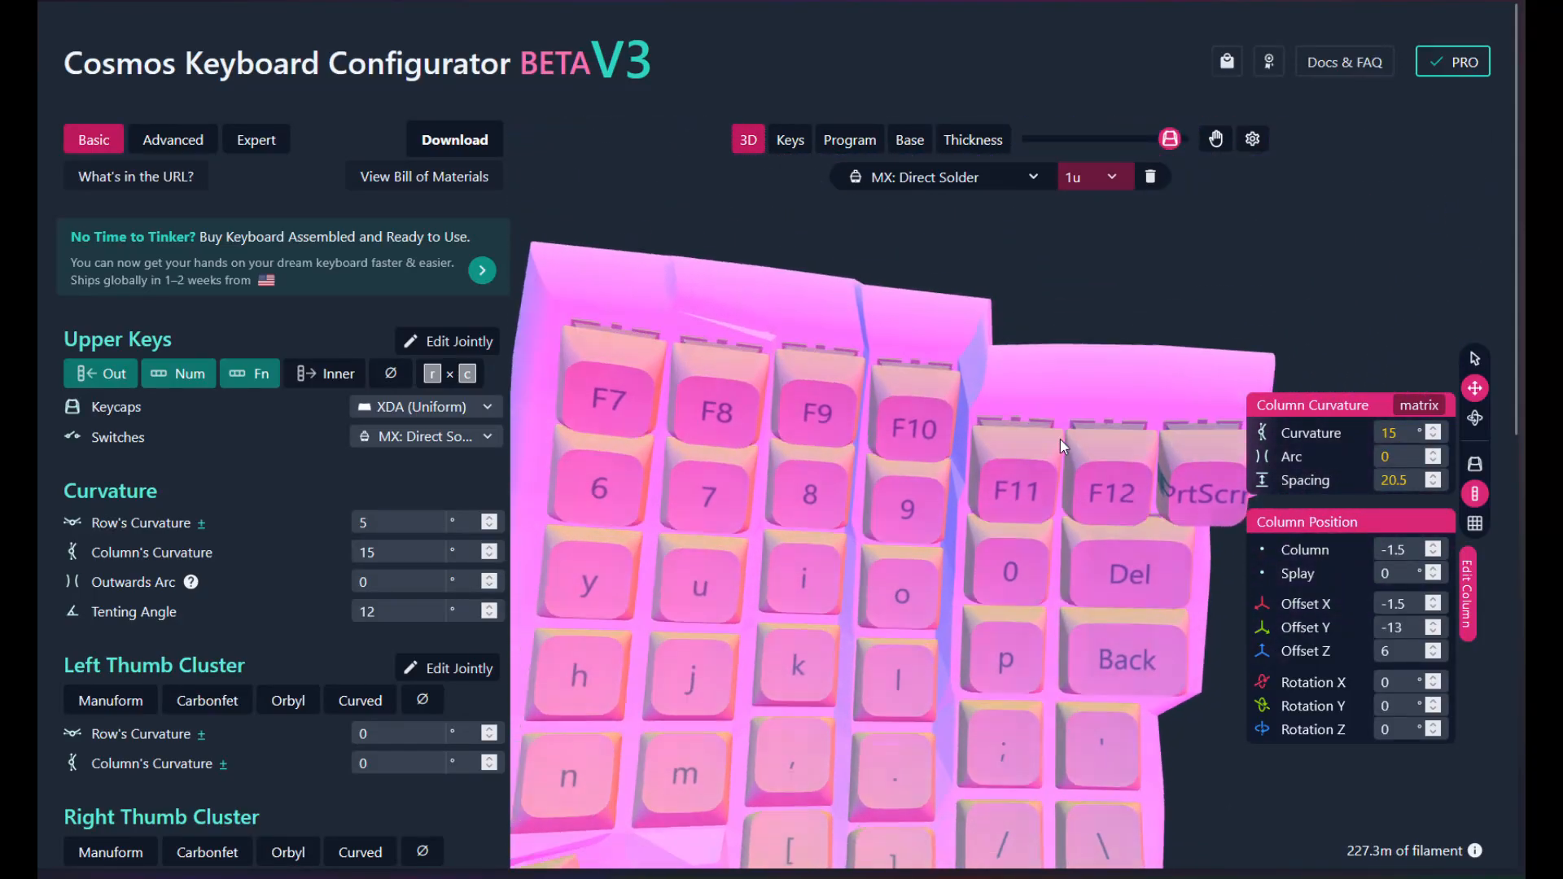
left_click_drag(1060, 438, 1068, 419)
right_click_drag(1003, 319, 916, 379)
right_click_drag(663, 420, 734, 480)
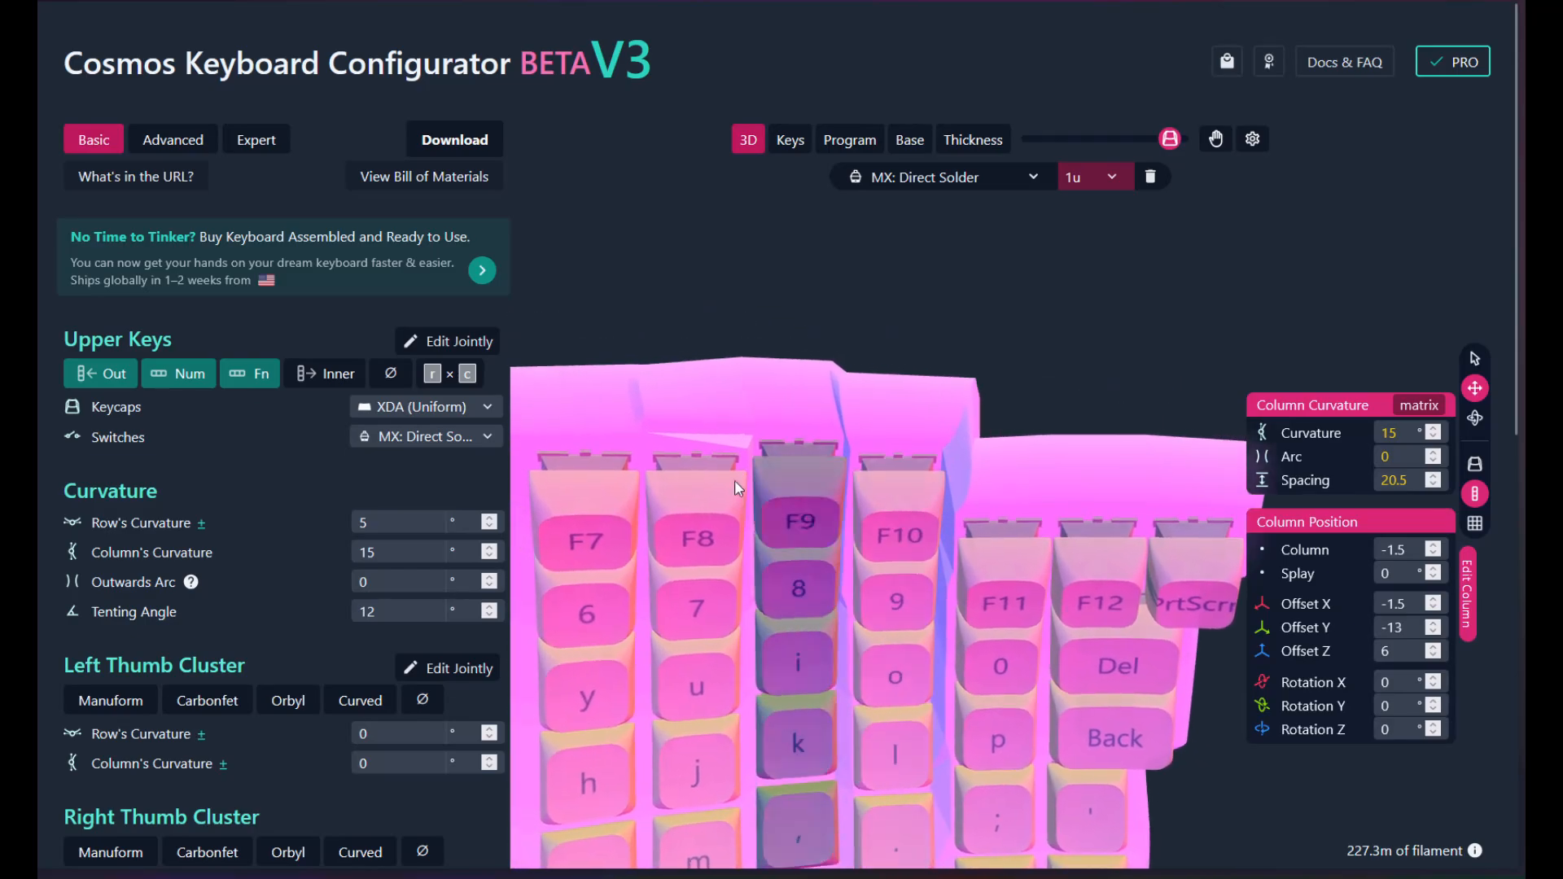
left_click_drag(745, 437, 737, 306)
left_click_drag(848, 439, 940, 488)
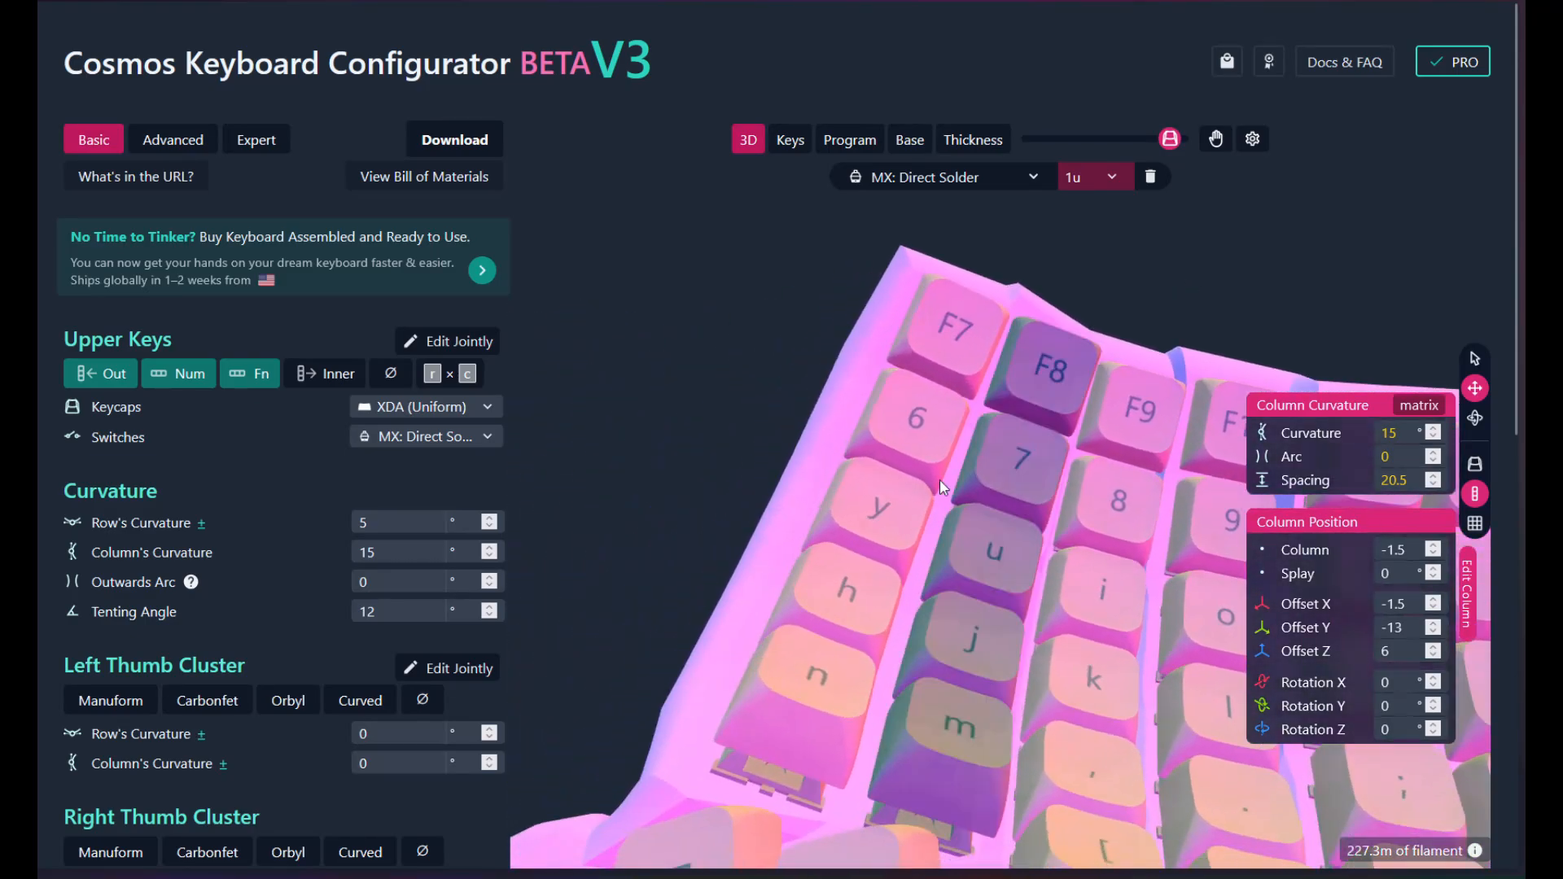
- Set Offset X to -0.5 for the F7 column and for the F8 column on the right half
left_click(855, 515)
left_click(1374, 604)
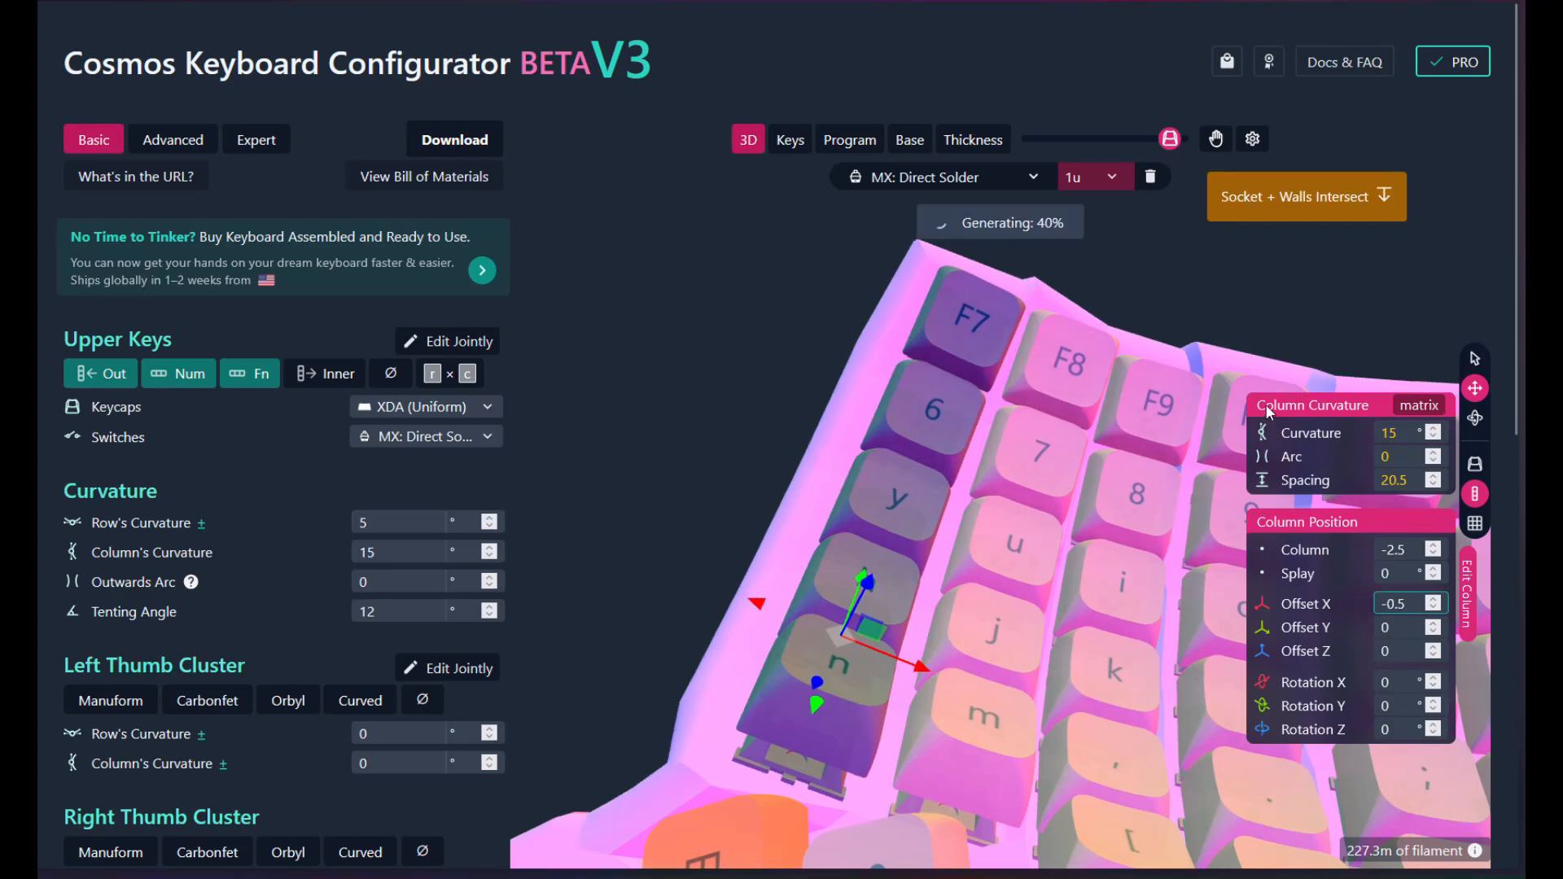
left_click(1059, 410)
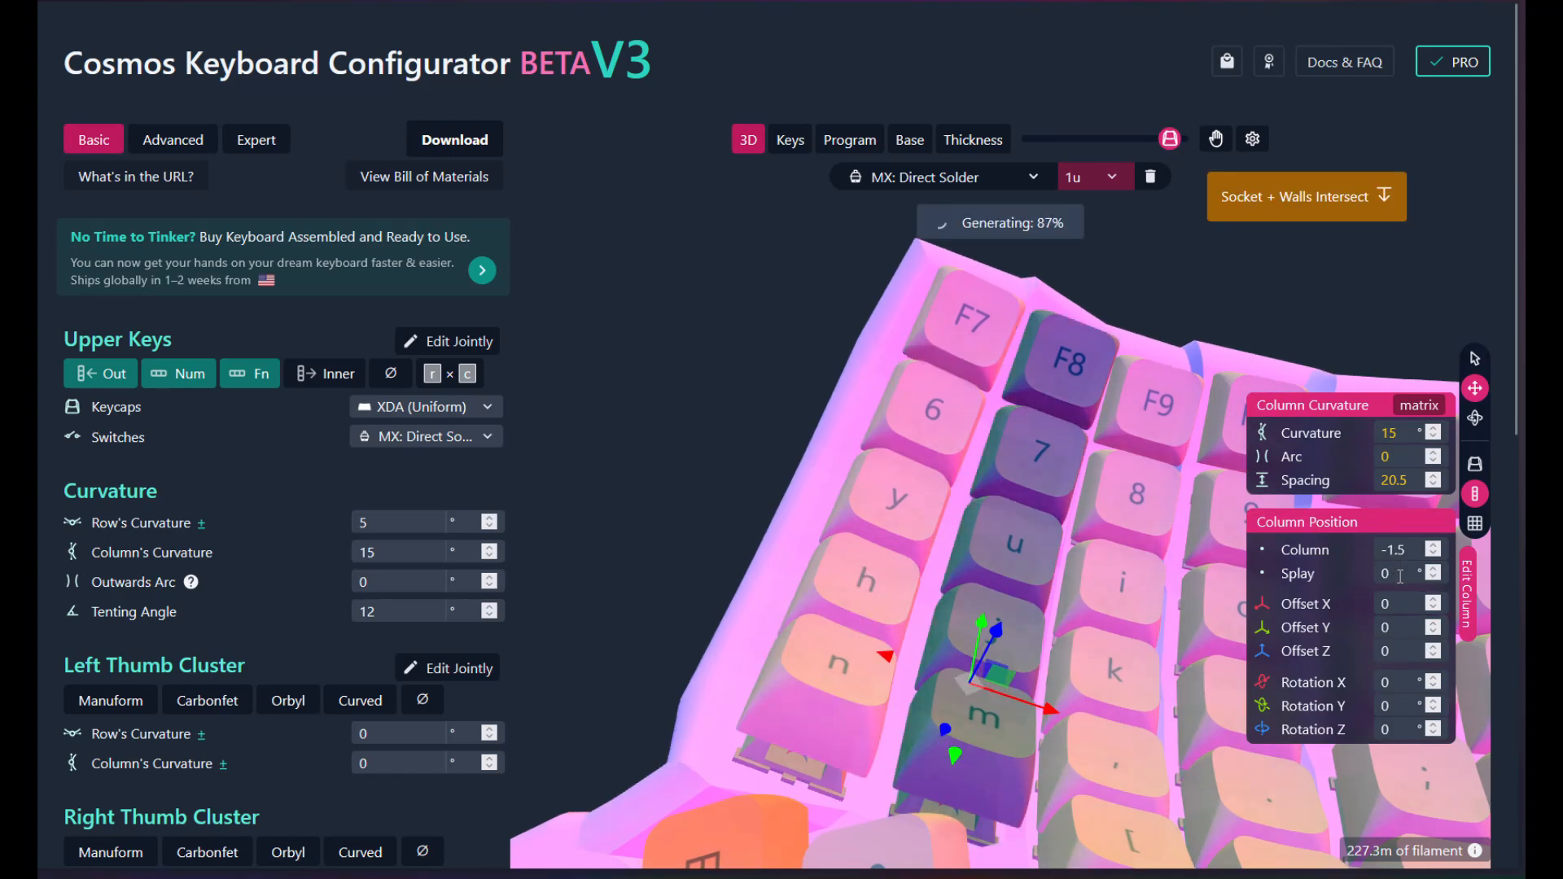
left_click(1392, 607)
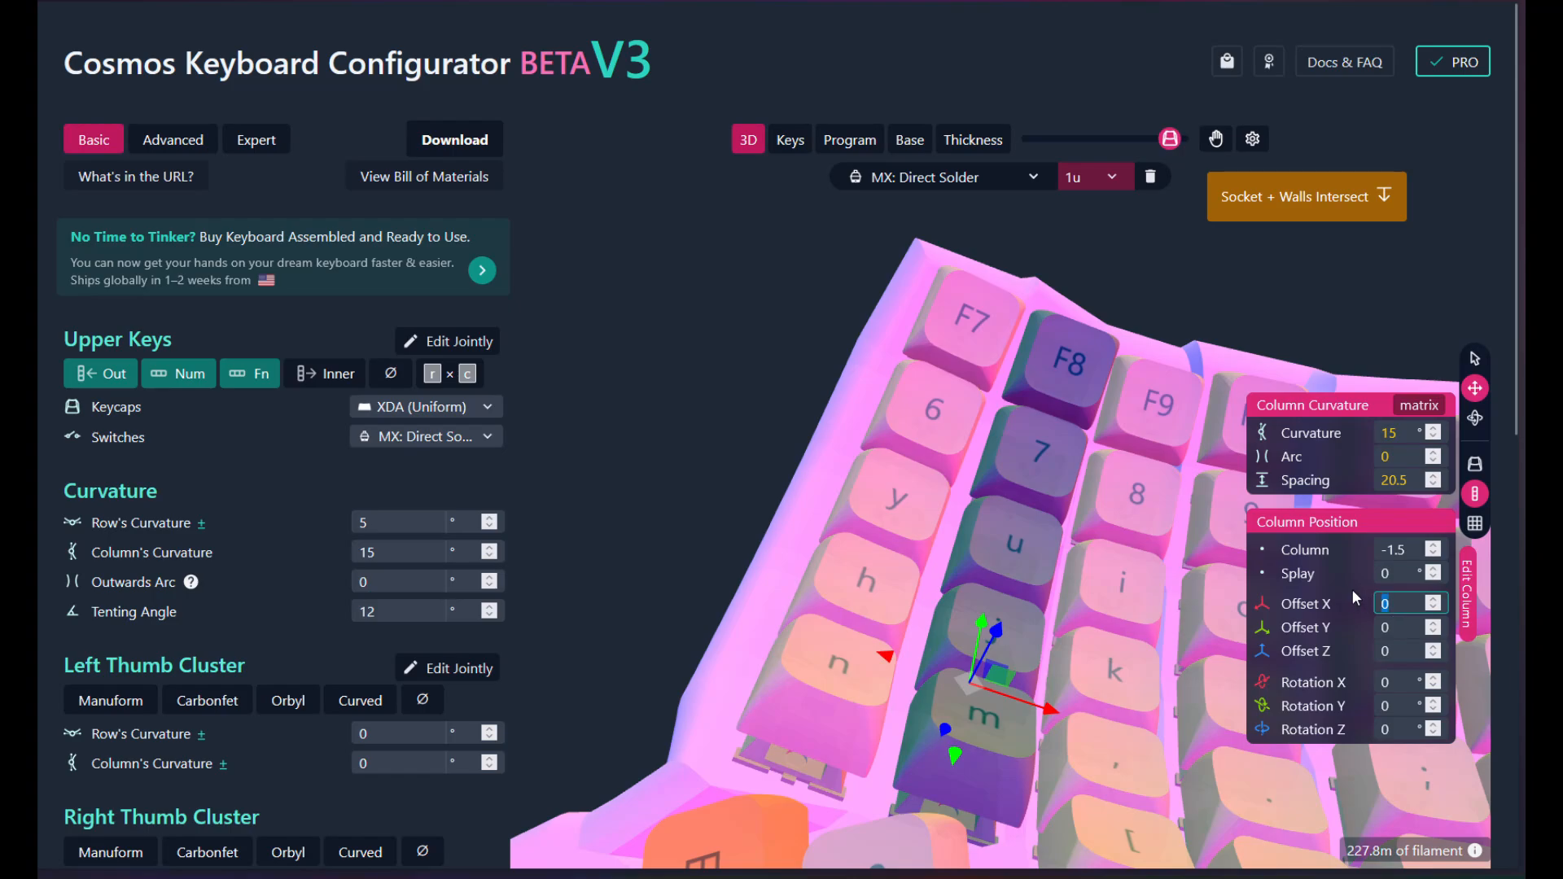
type("-0.5")
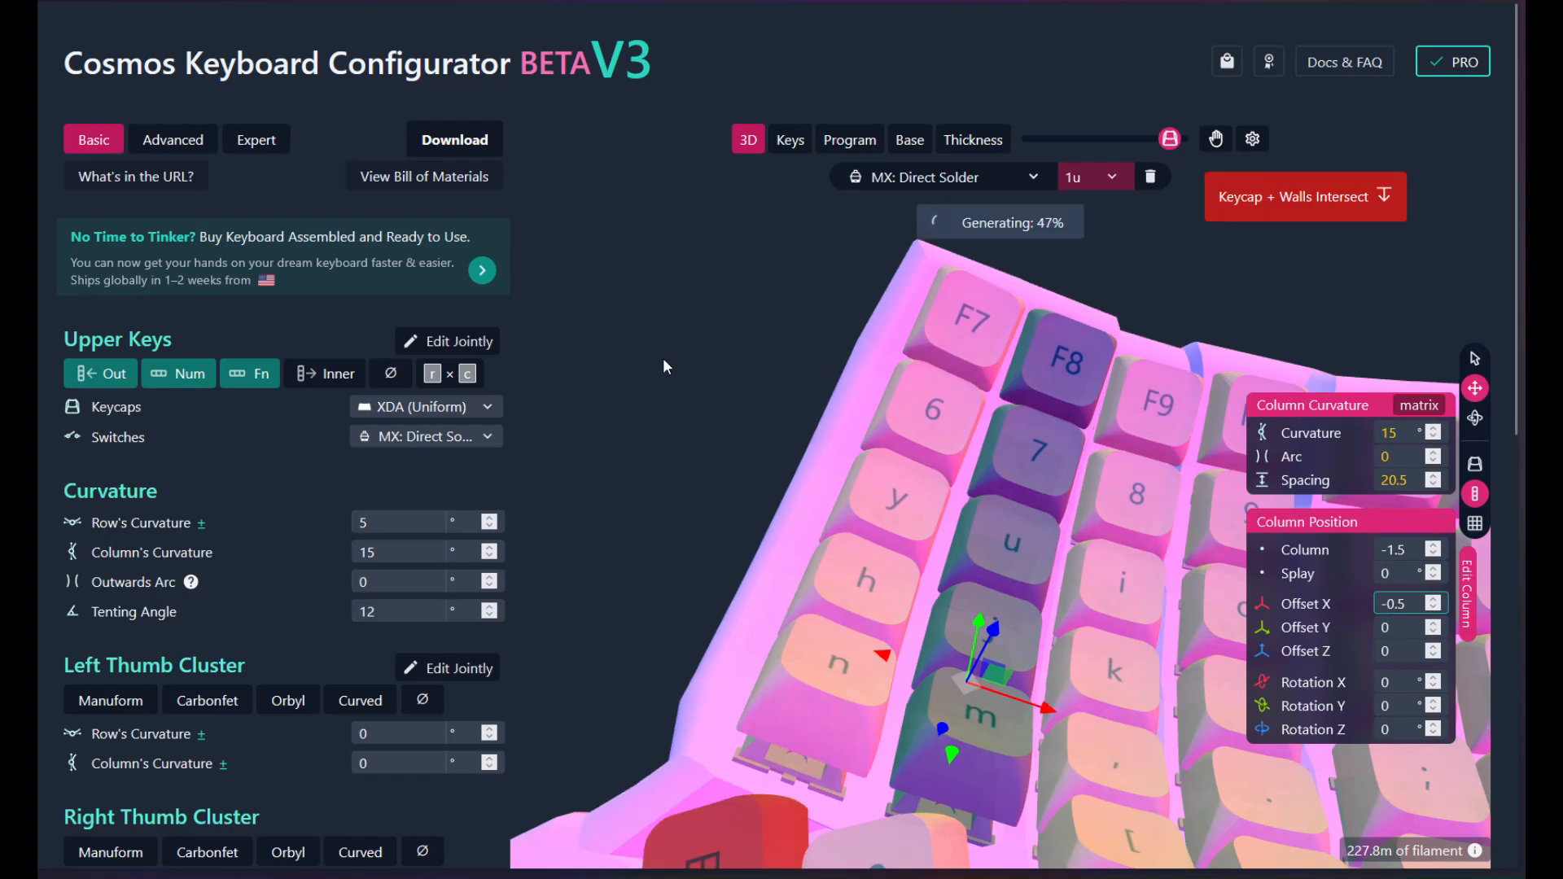
- Select the Enter thumb key, change the selection mode to individual keys, and set its Offset X to 0.5
left_click_drag(686, 354, 739, 463)
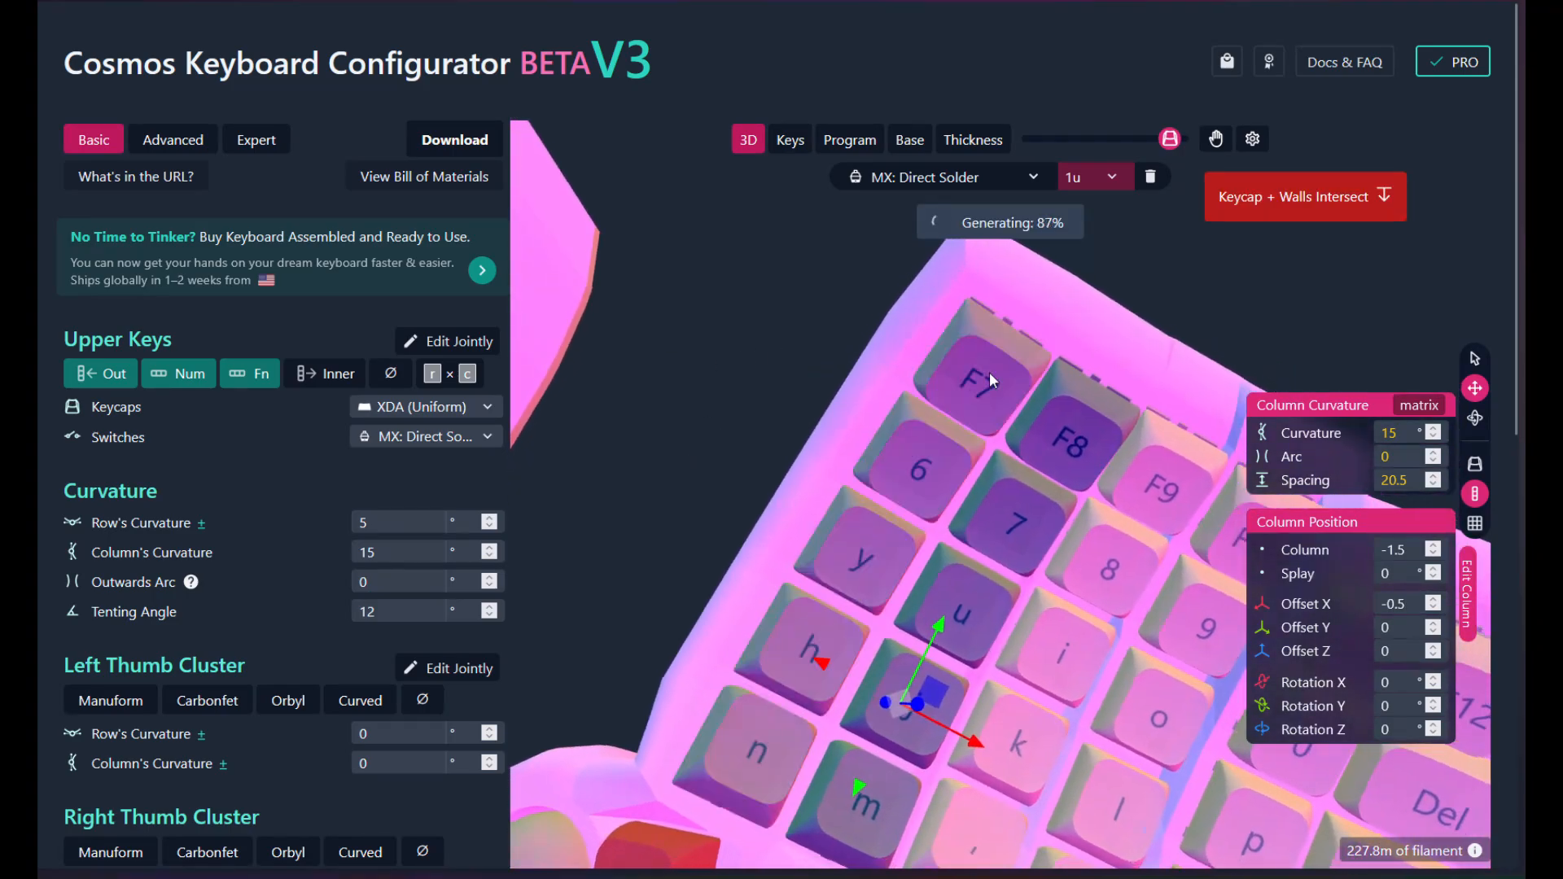
left_click_drag(989, 372, 757, 219)
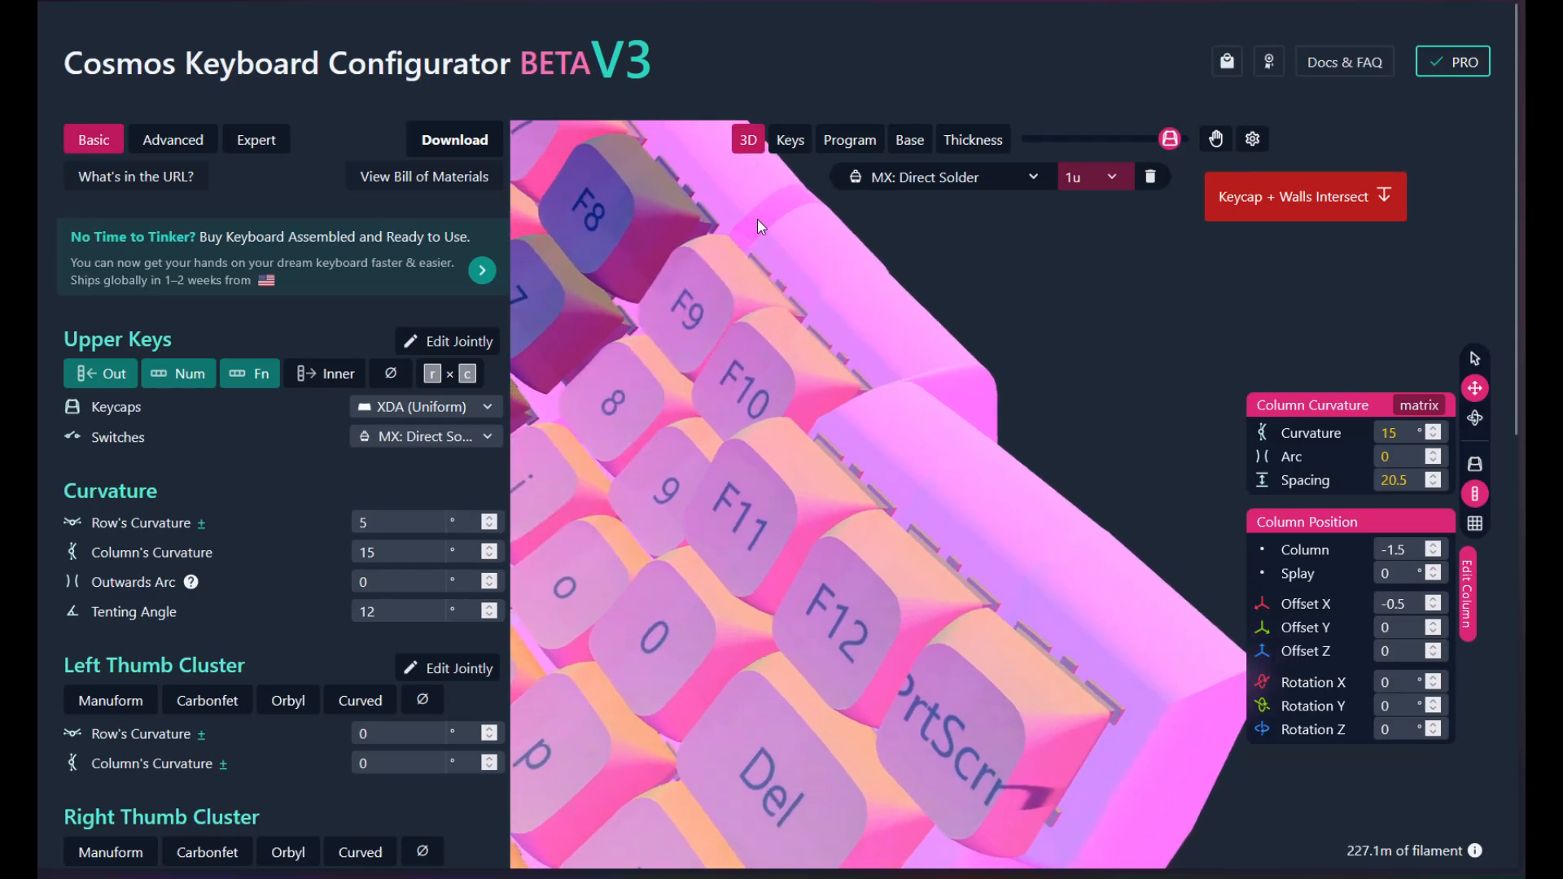
left_click_drag(876, 319, 920, 598)
left_click(921, 601)
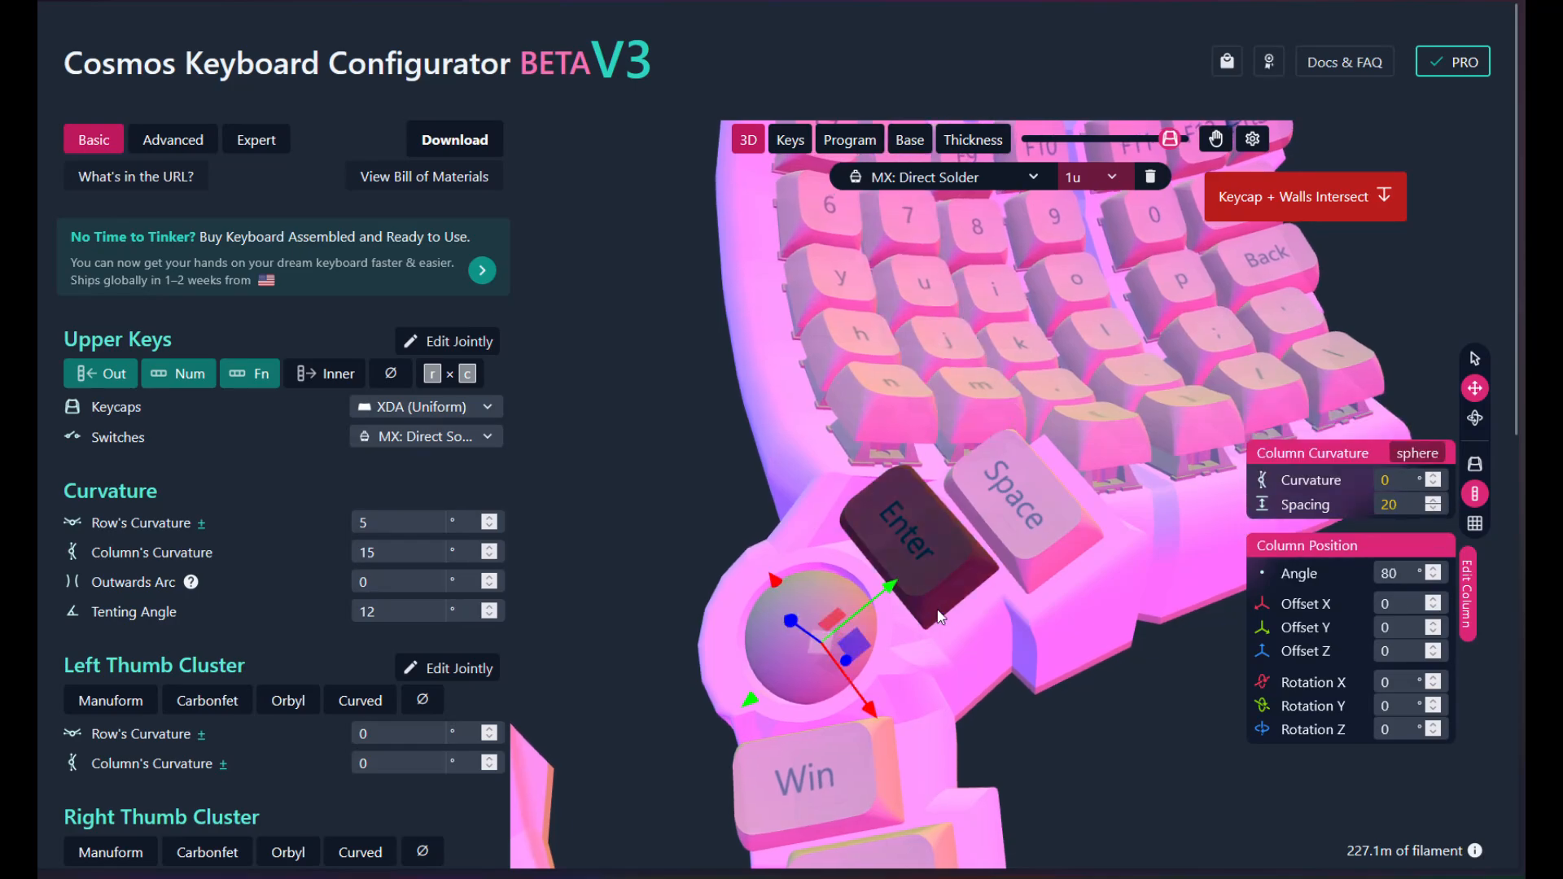
scroll(965, 607, "up", 5)
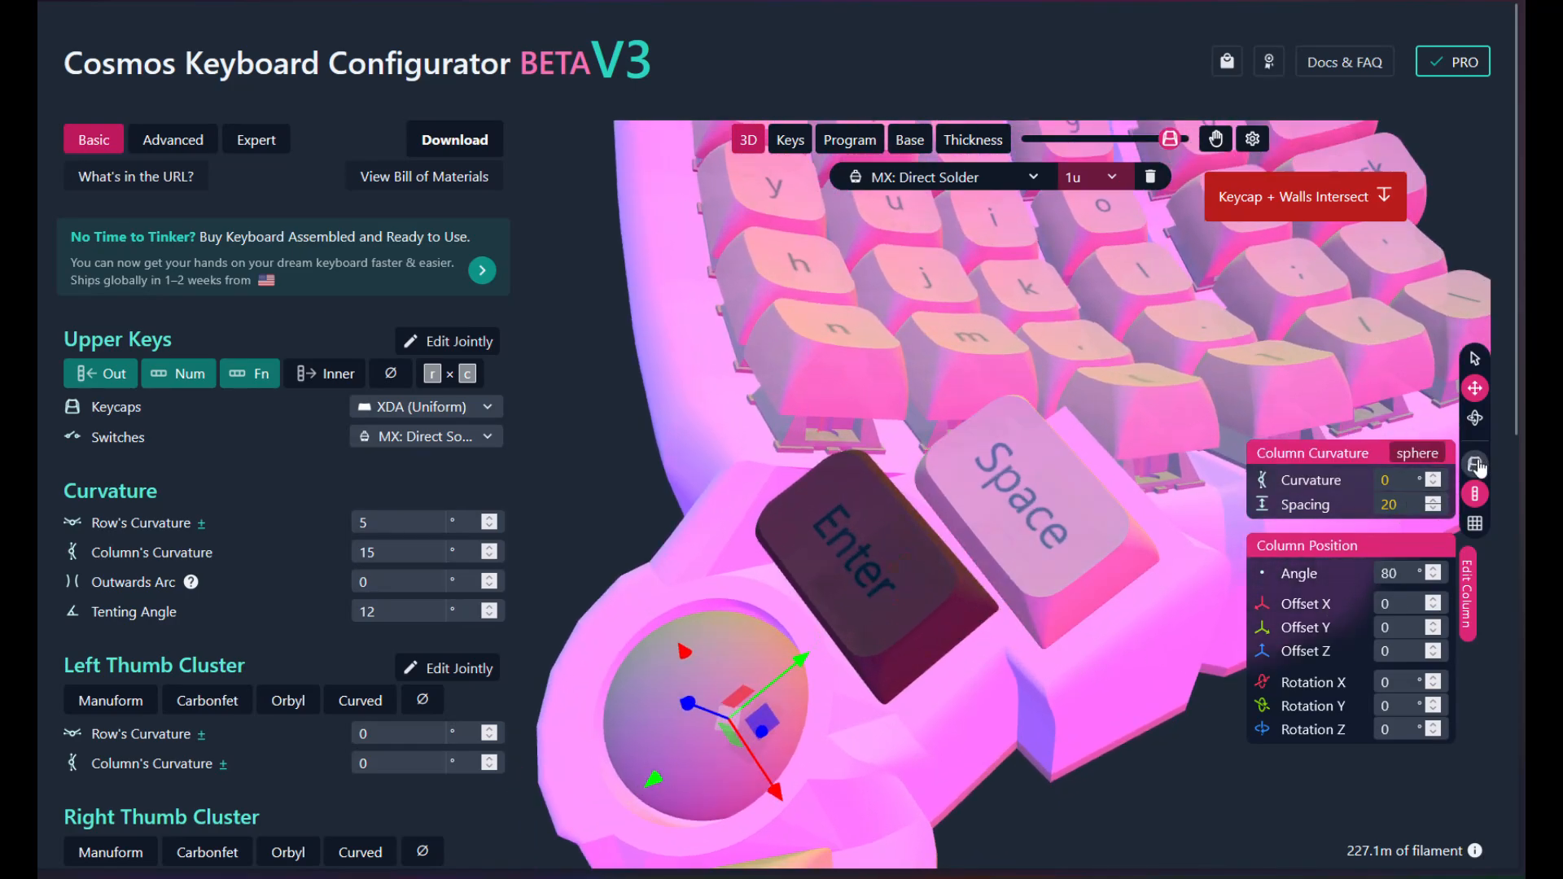
left_click(1474, 464)
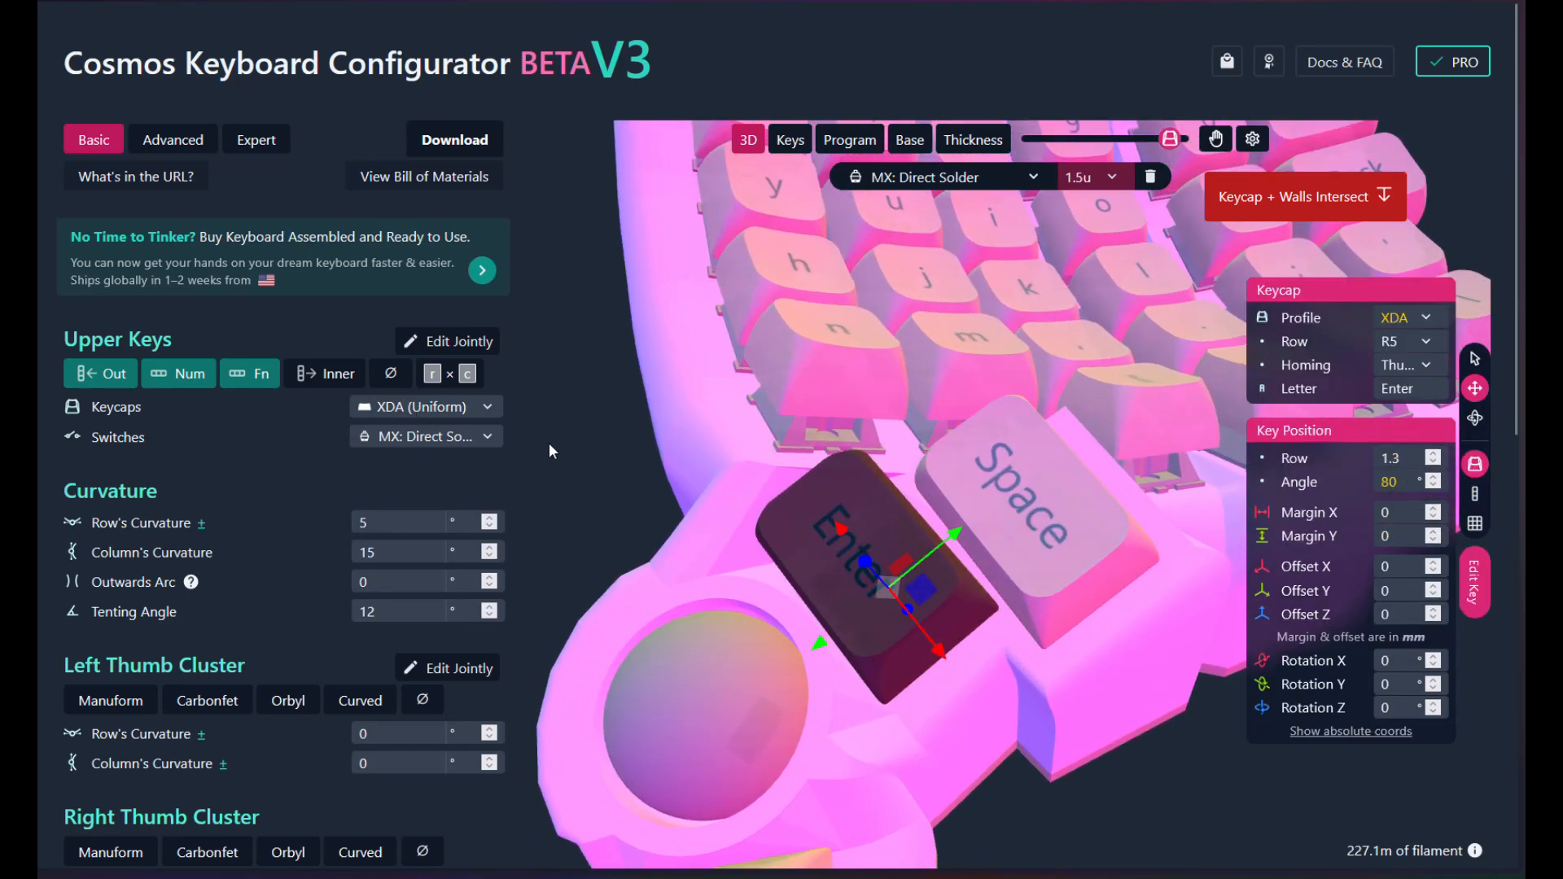
double_click(1396, 572)
type("0.5")
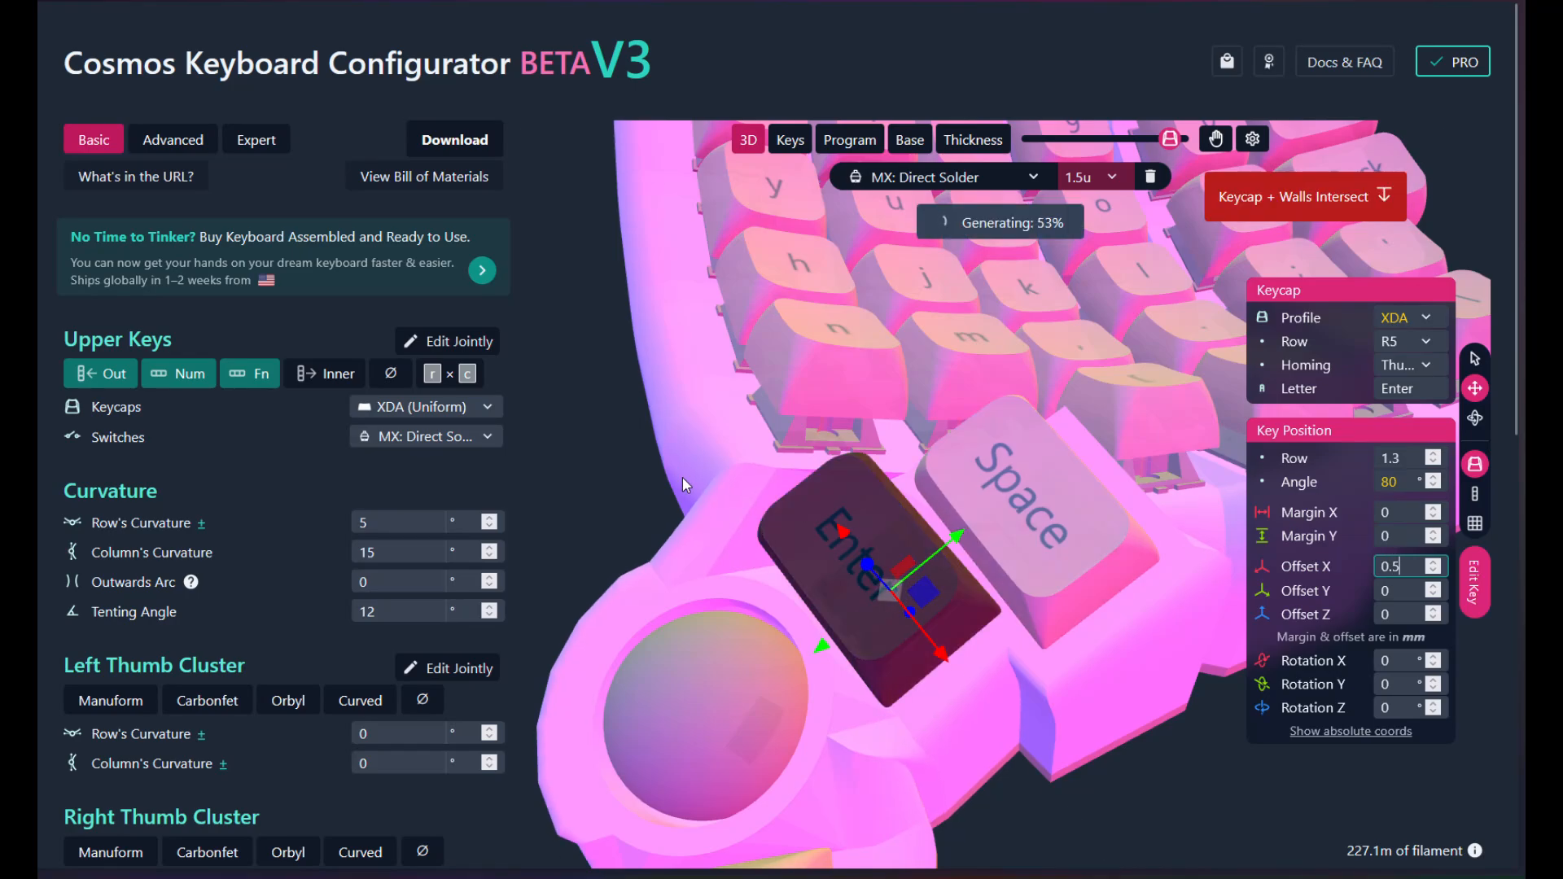
- Increase the Enter key's Offset X to 1 mm and inspect its clearance to the surrounding walls
left_click_drag(603, 501, 670, 549)
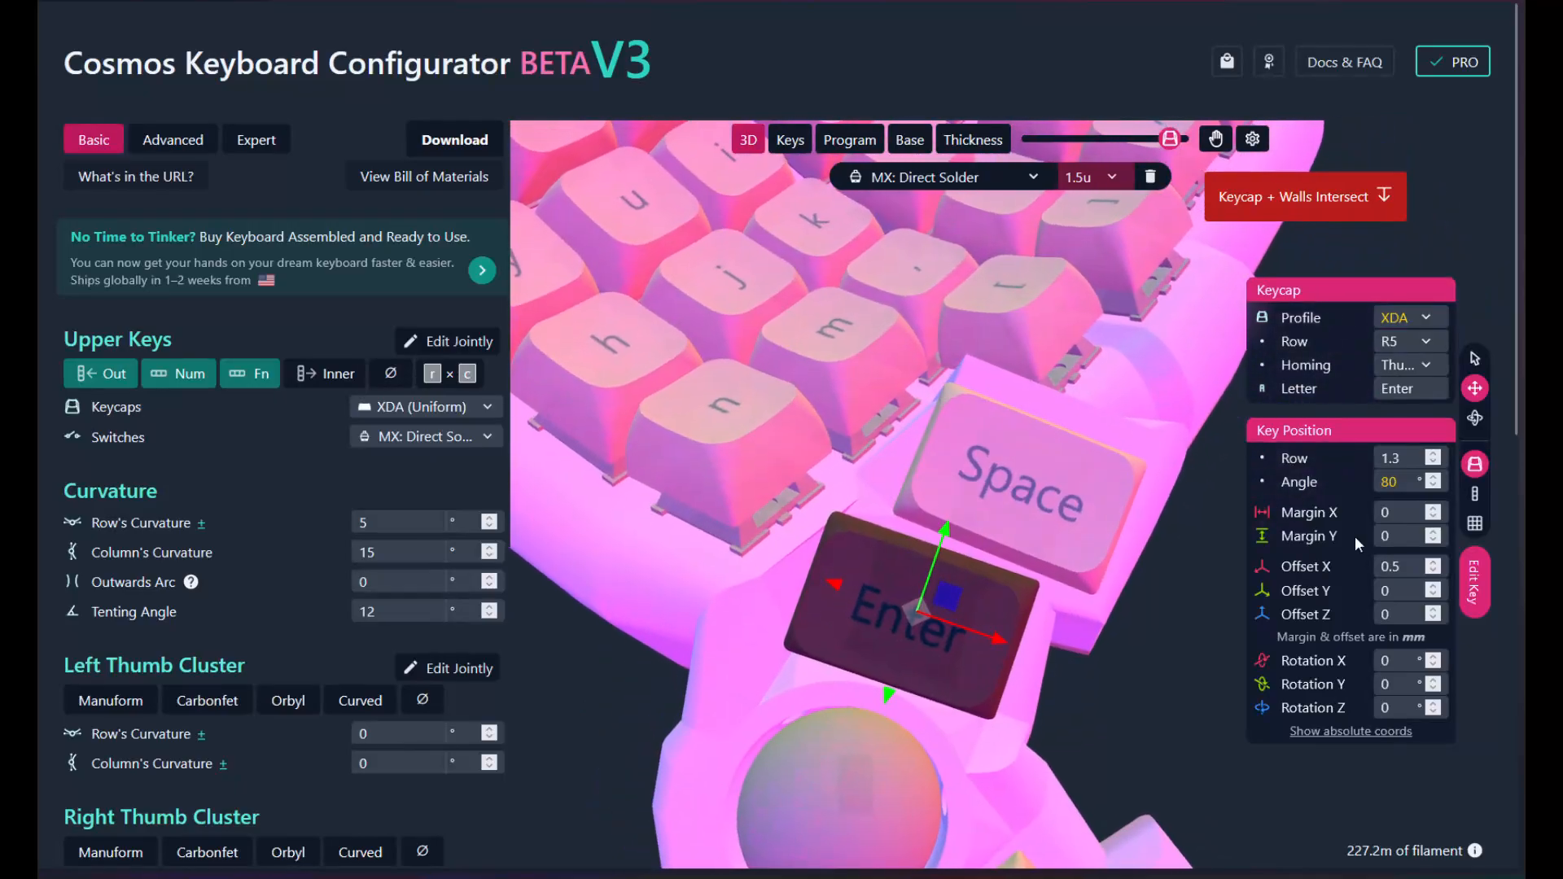
double_click(1392, 568)
type("1")
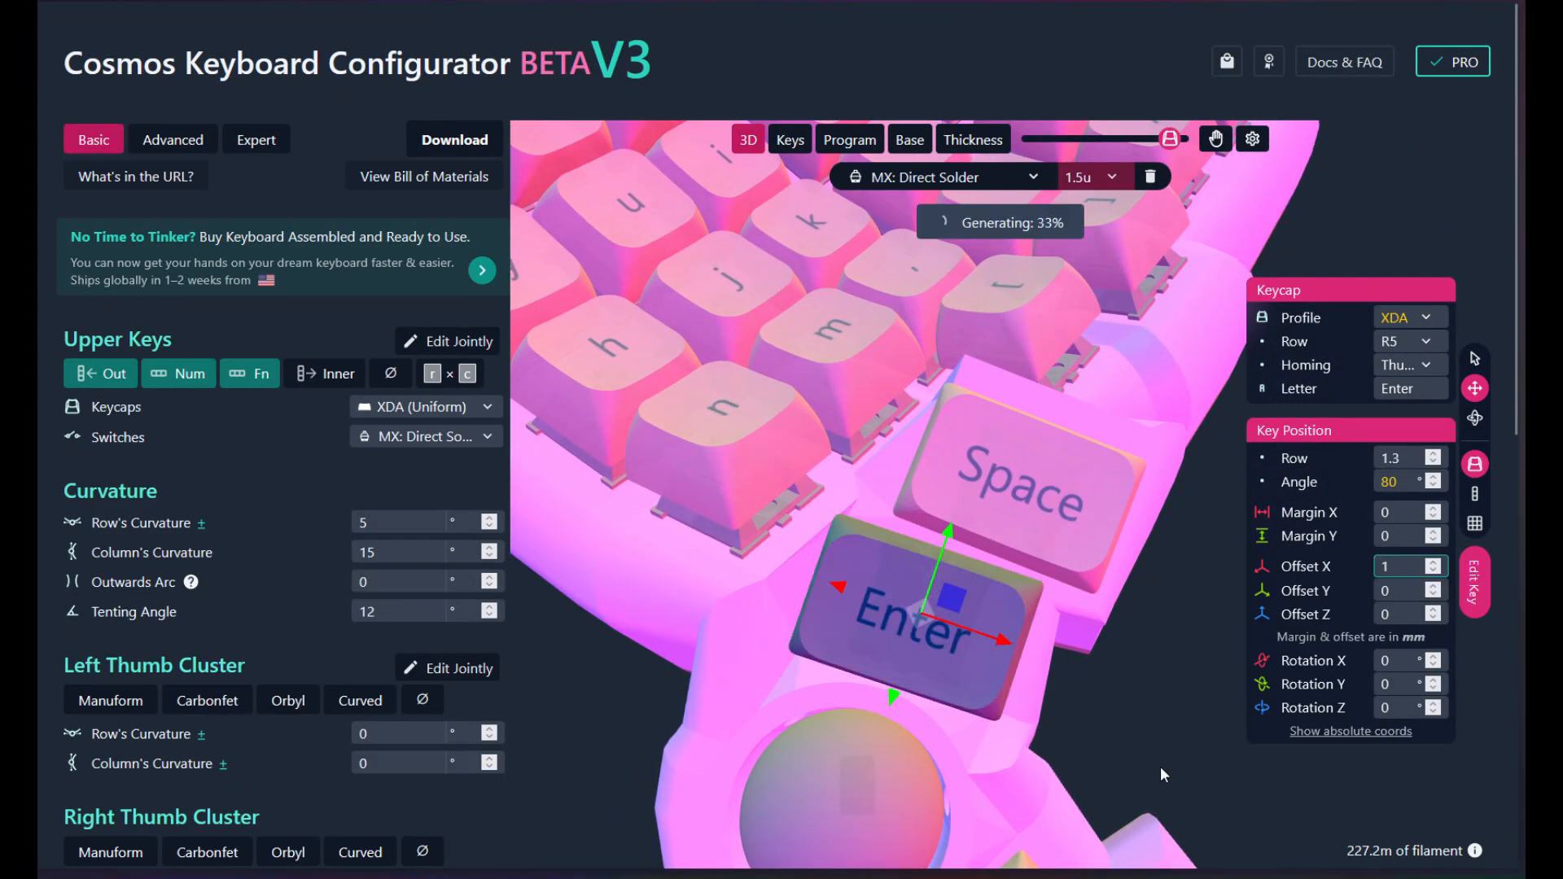
scroll(1161, 734, "down", 5)
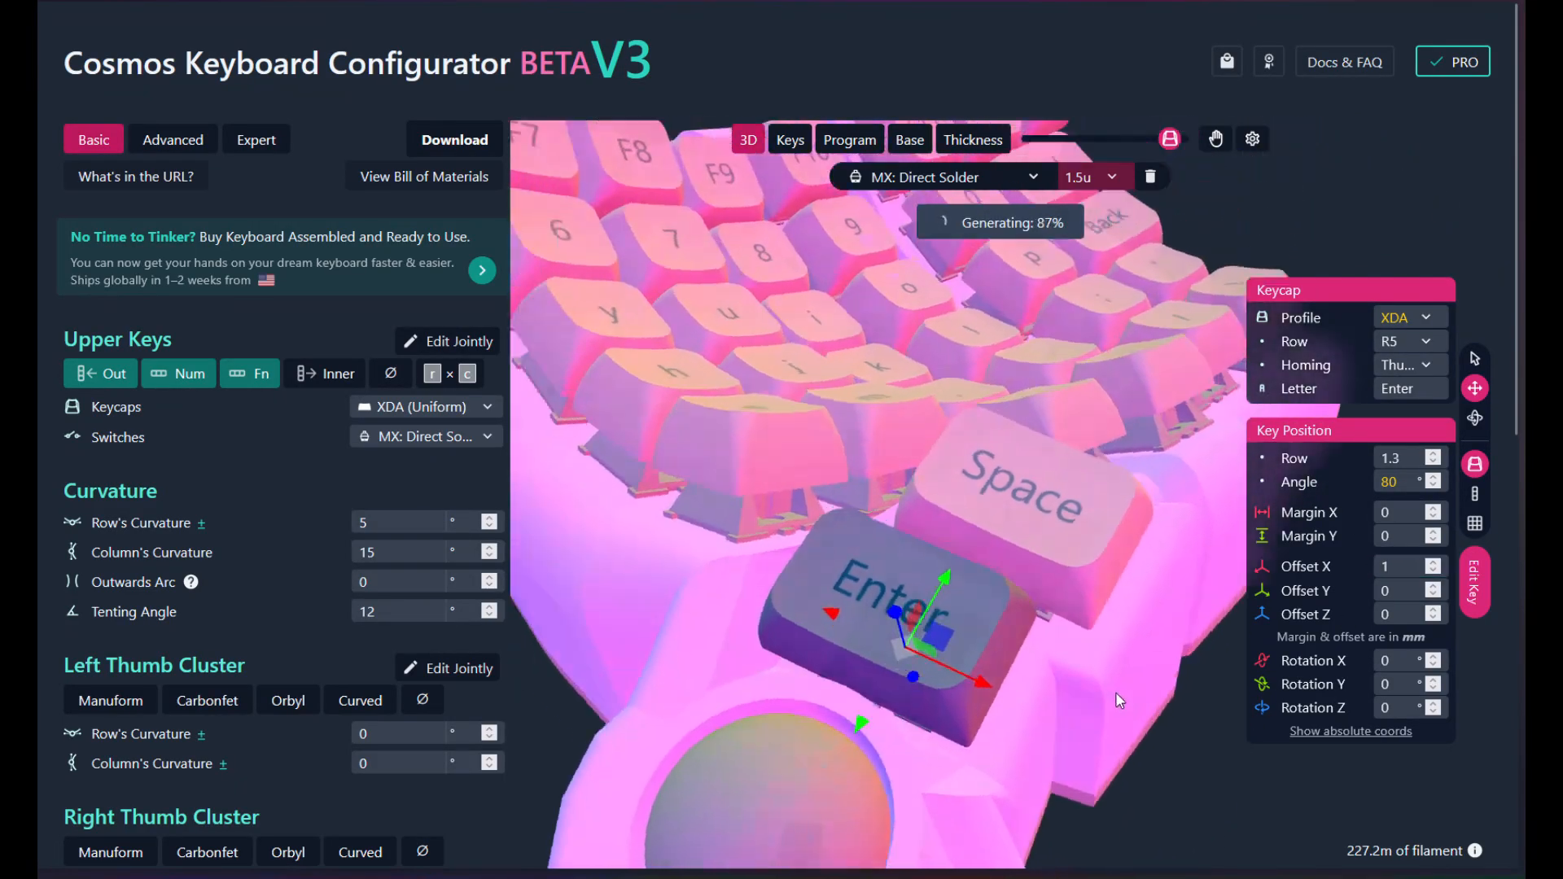
left_click_drag(1115, 692, 711, 558)
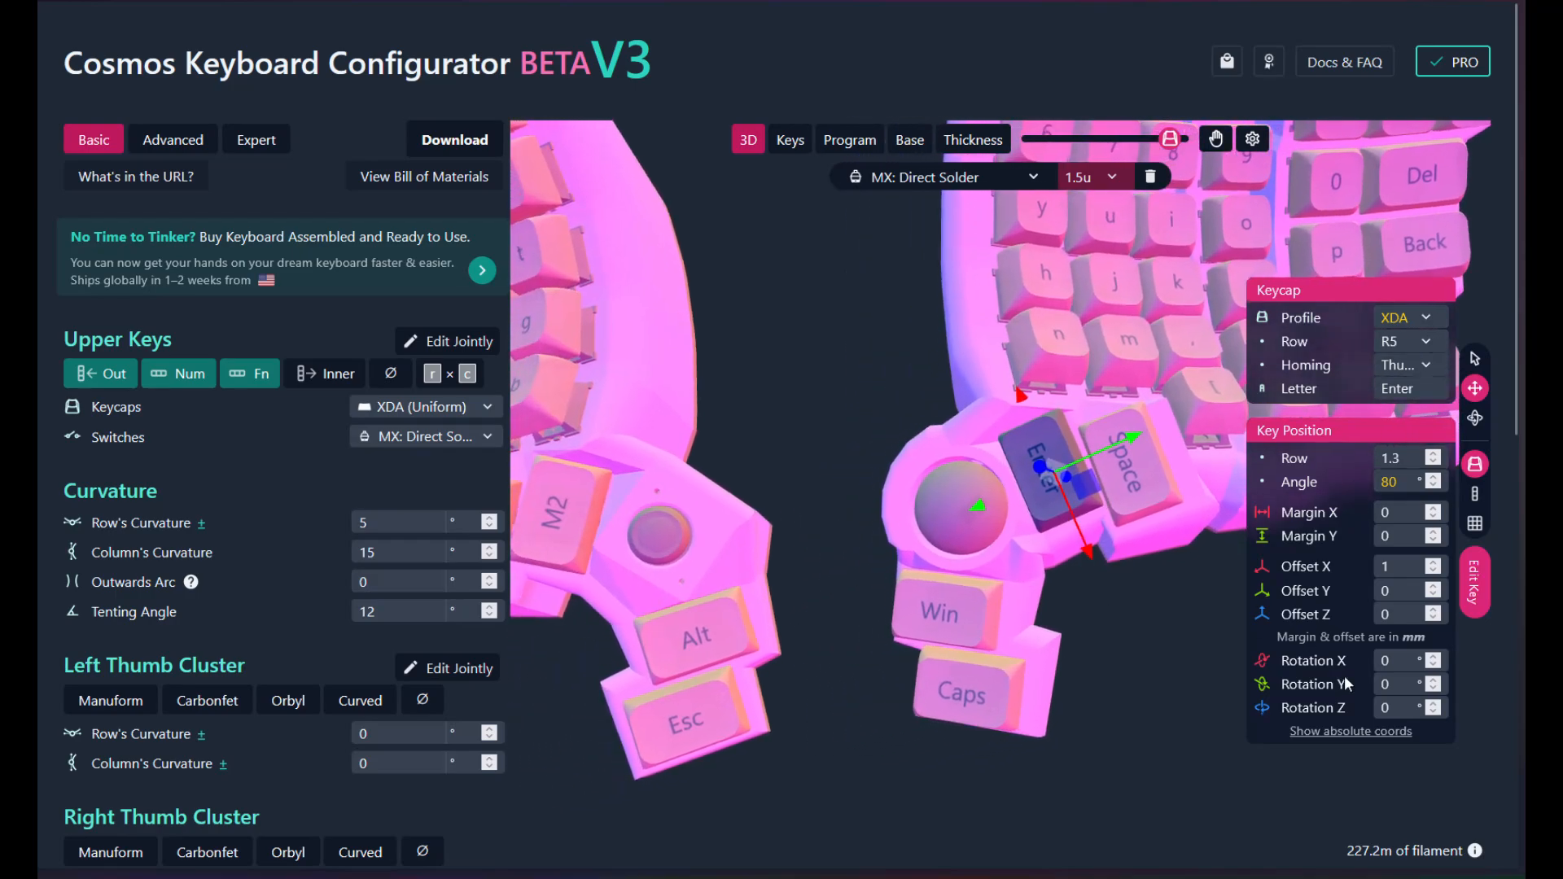
left_click(1480, 582)
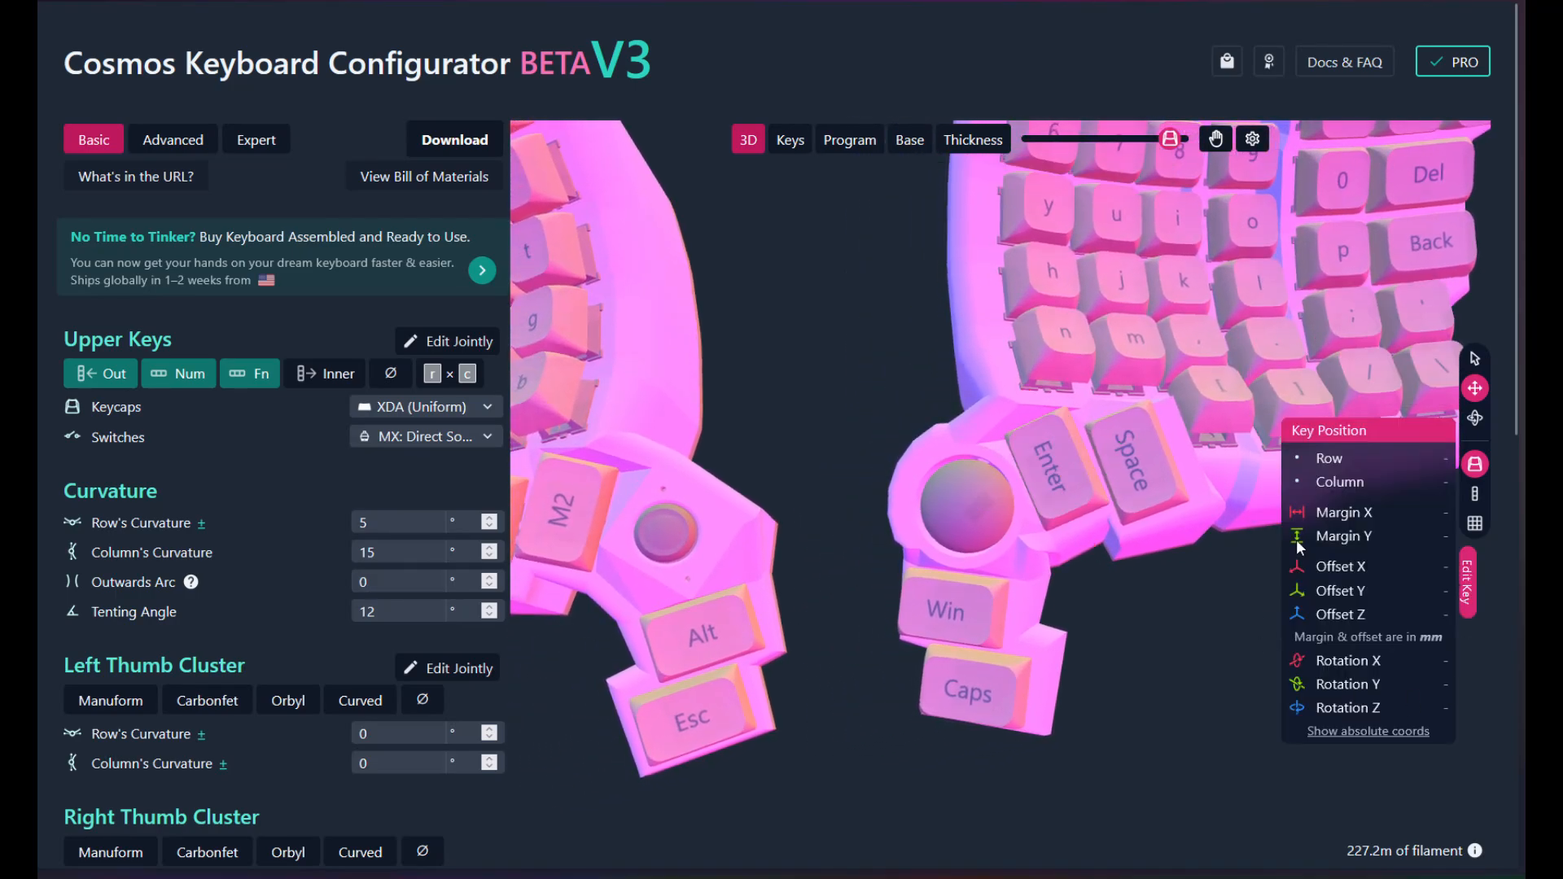
left_click(1468, 588)
left_click(1058, 468)
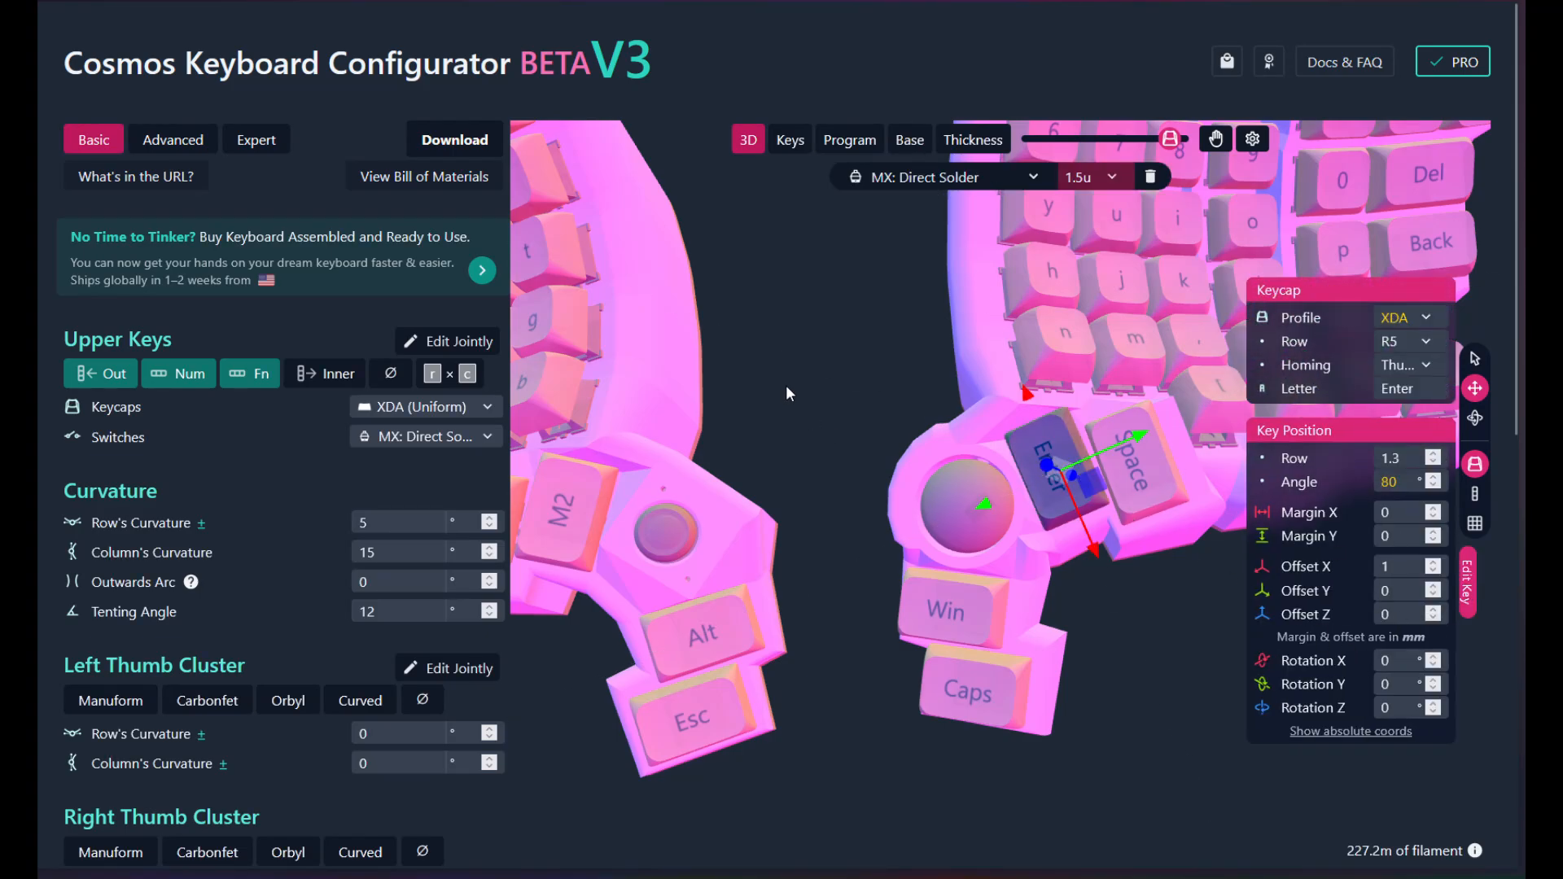
- Return to whole-column selection on the left half and set Offset X to 0.5 for the F6 column and the F5 column
right_click_drag(786, 386, 1259, 565)
left_click_drag(1111, 445, 941, 328)
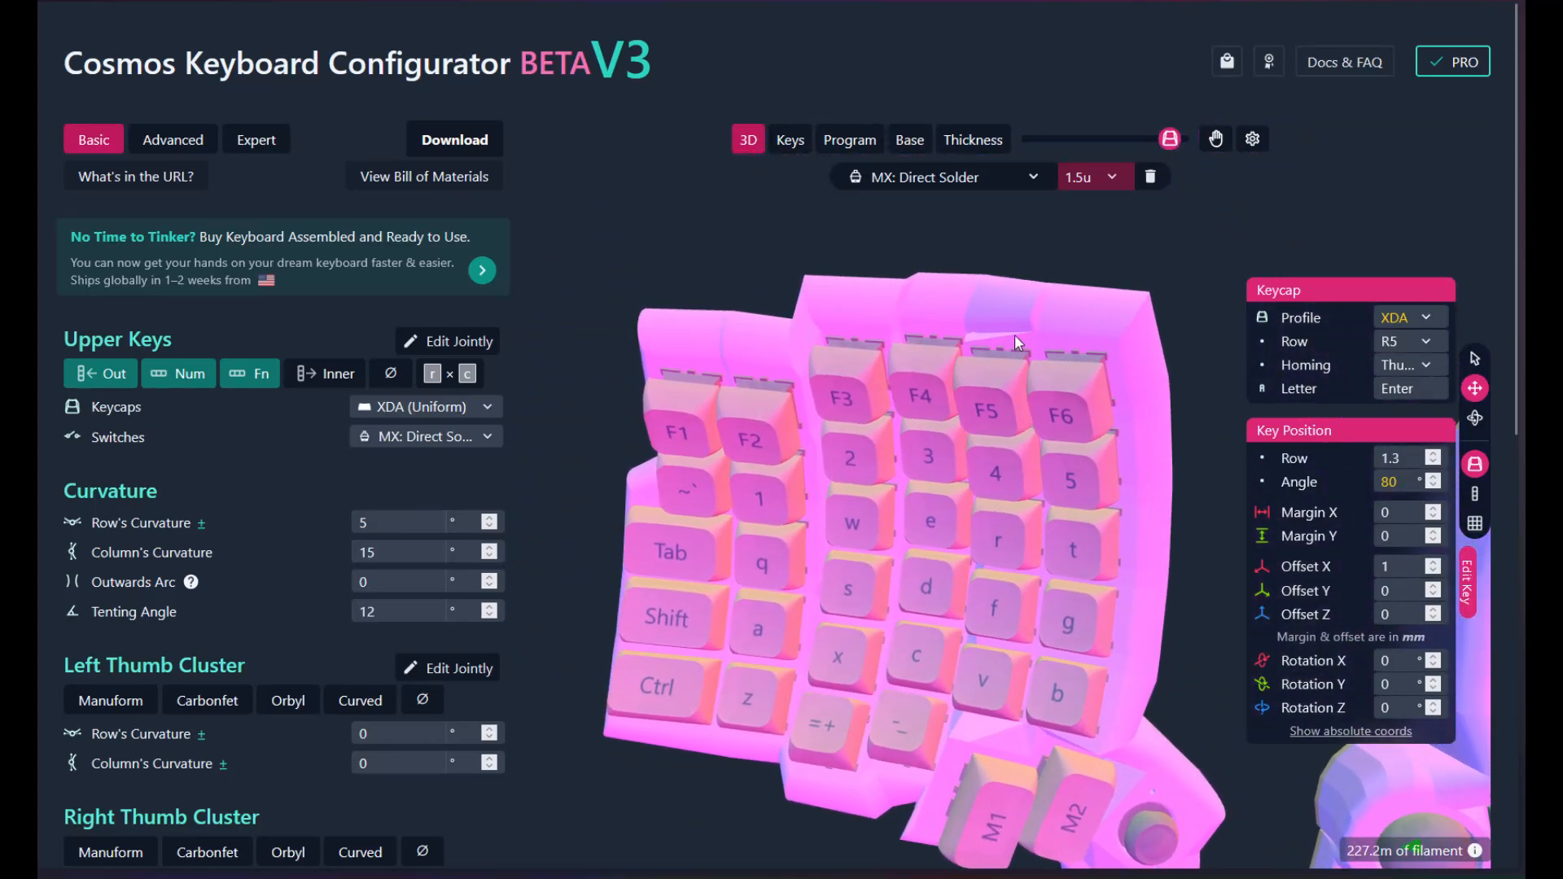
left_click(1094, 472)
left_click(1475, 493)
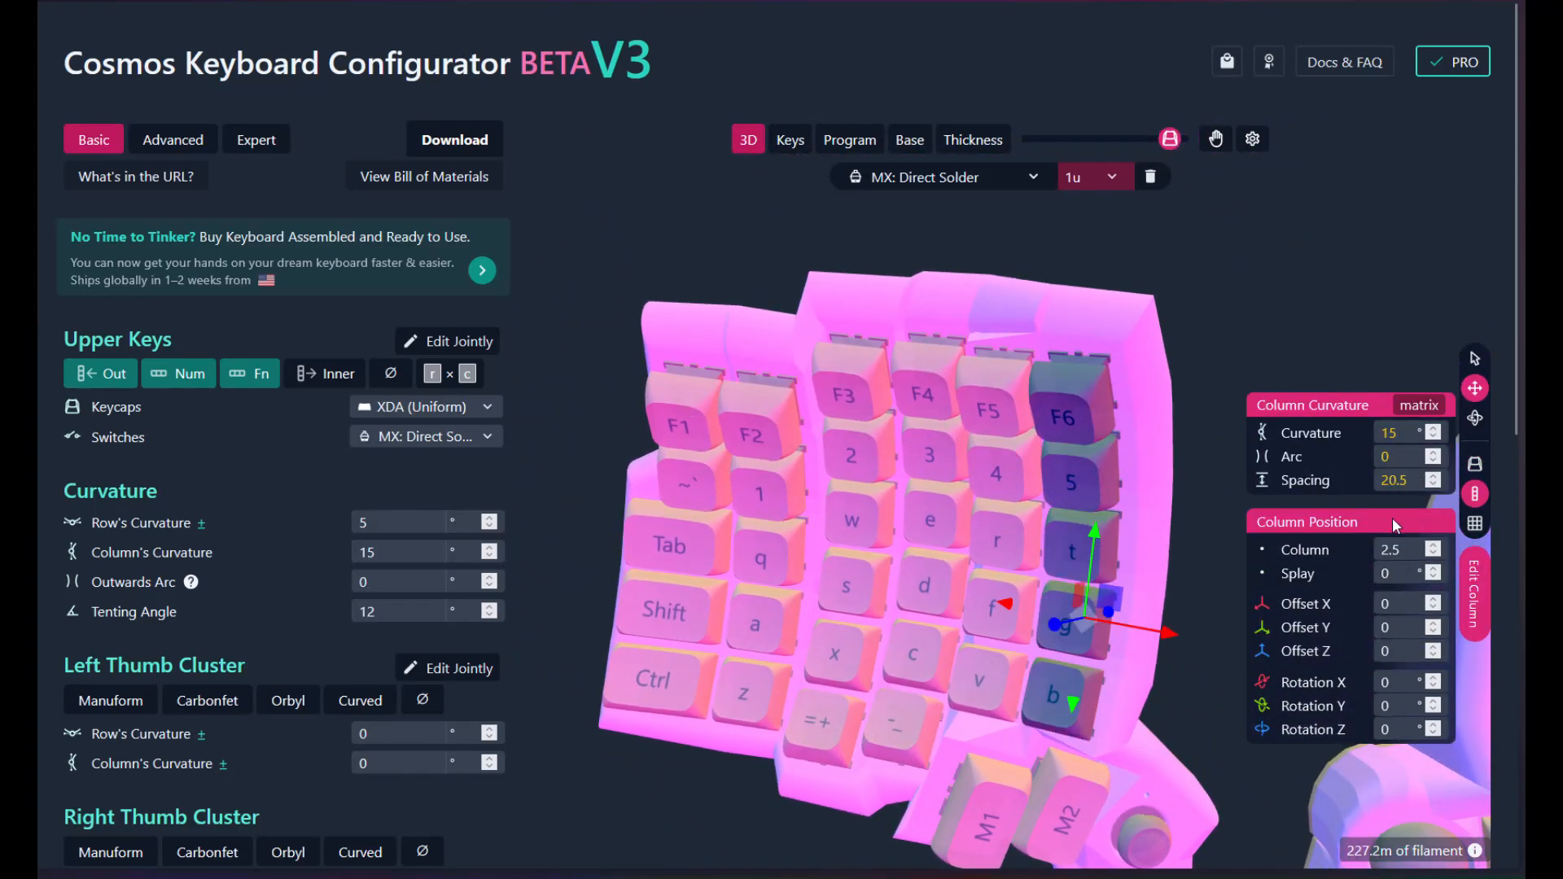
left_click(1395, 603)
type(".5")
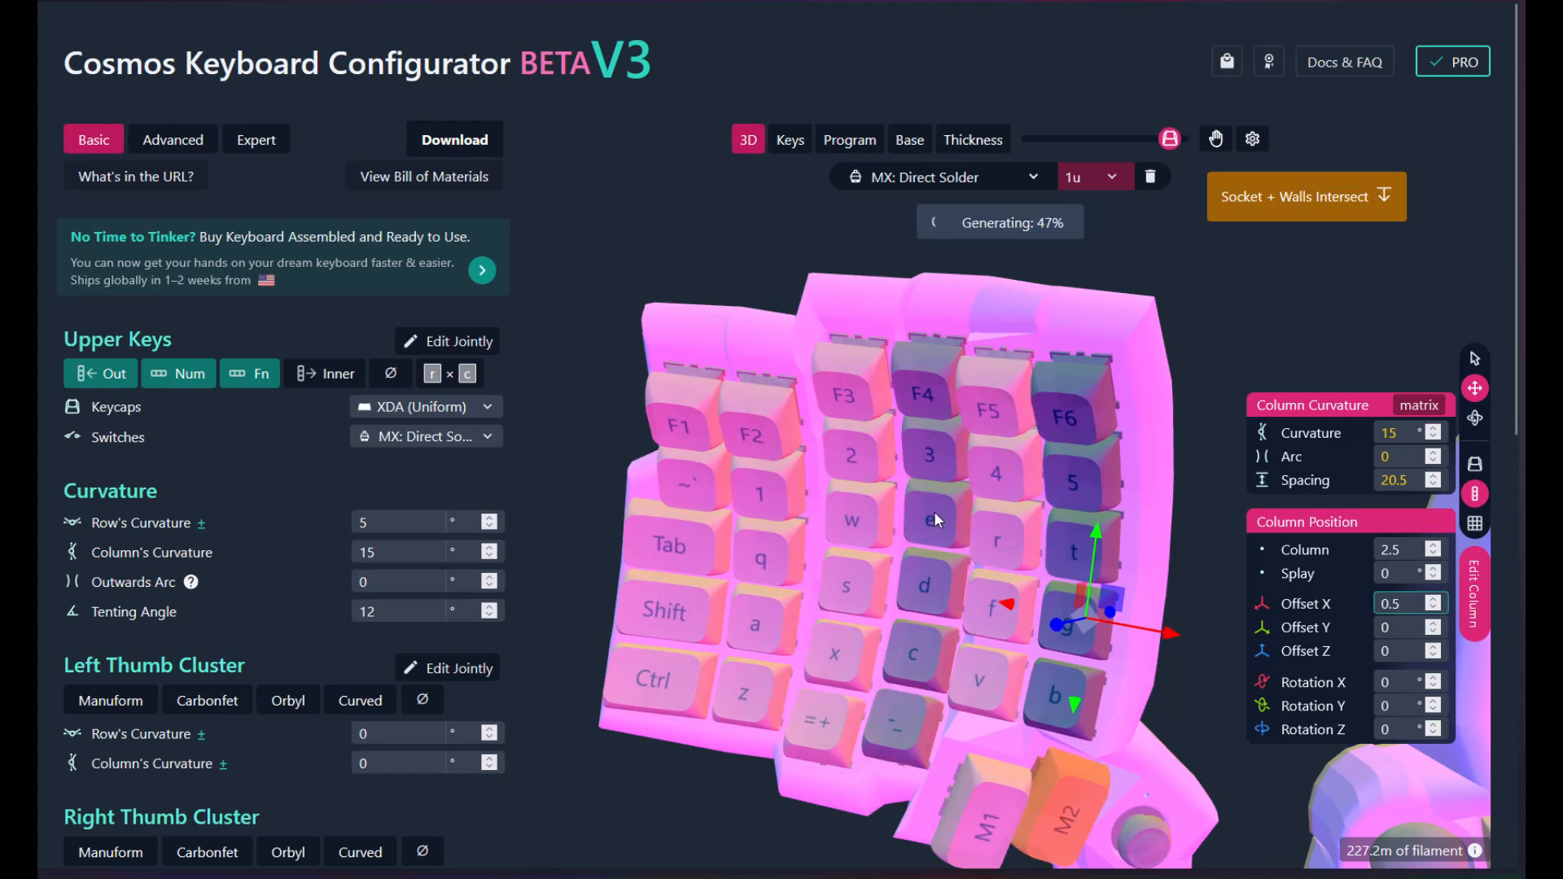
left_click(986, 518)
double_click(1385, 604)
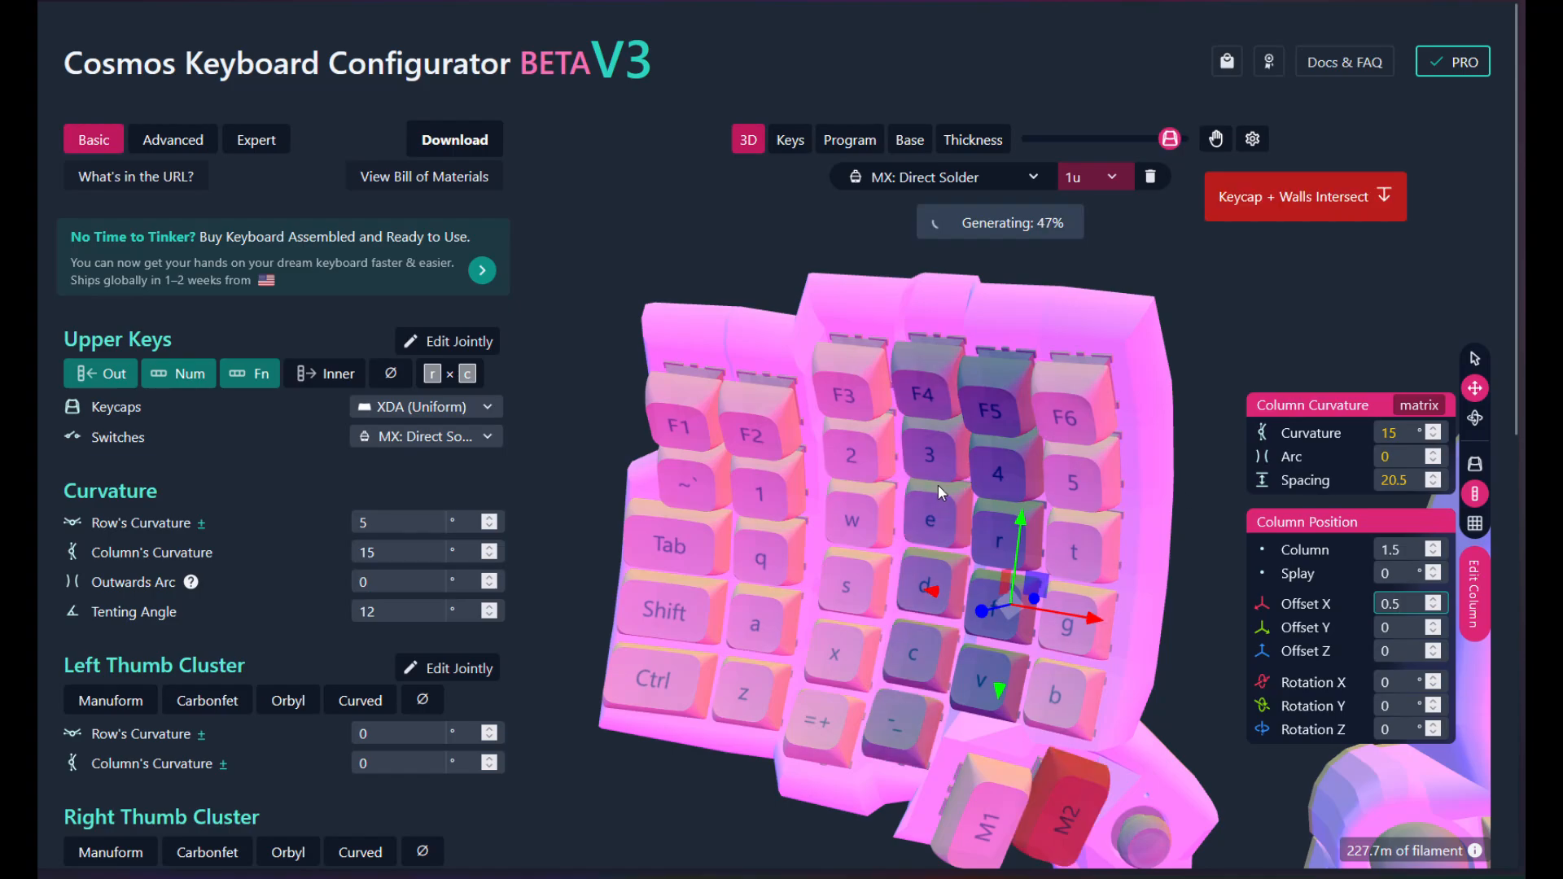
- Select the left half's M2 thumb key, change the selection mode to individual keys, and set its Offset X to 0.5
left_click_drag(607, 570, 899, 452)
left_click_drag(901, 553, 1038, 618)
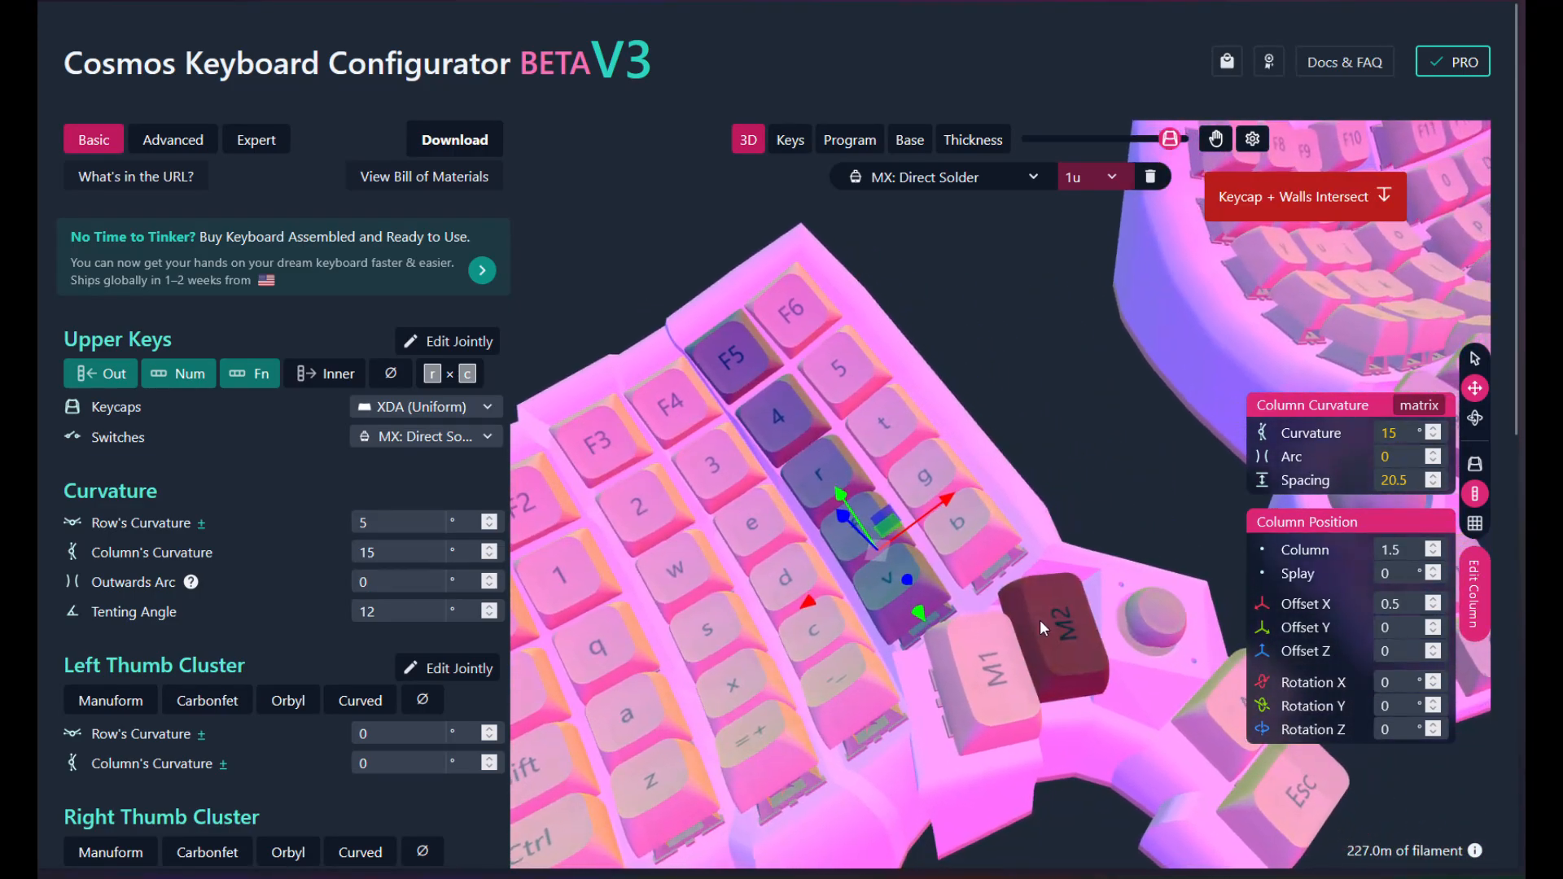
left_click(1039, 619)
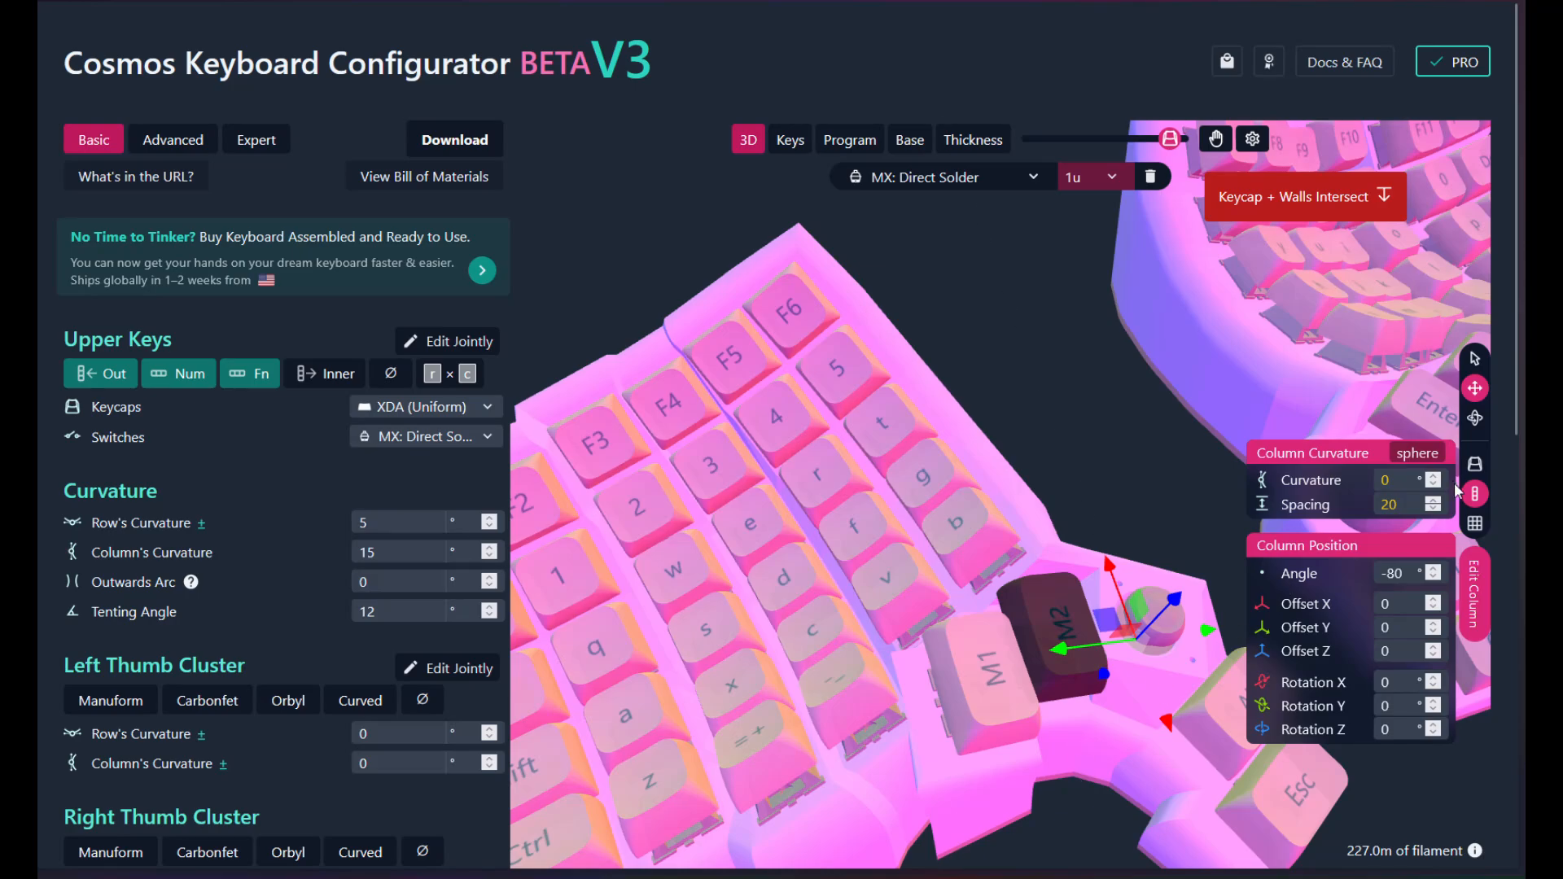
left_click(1475, 464)
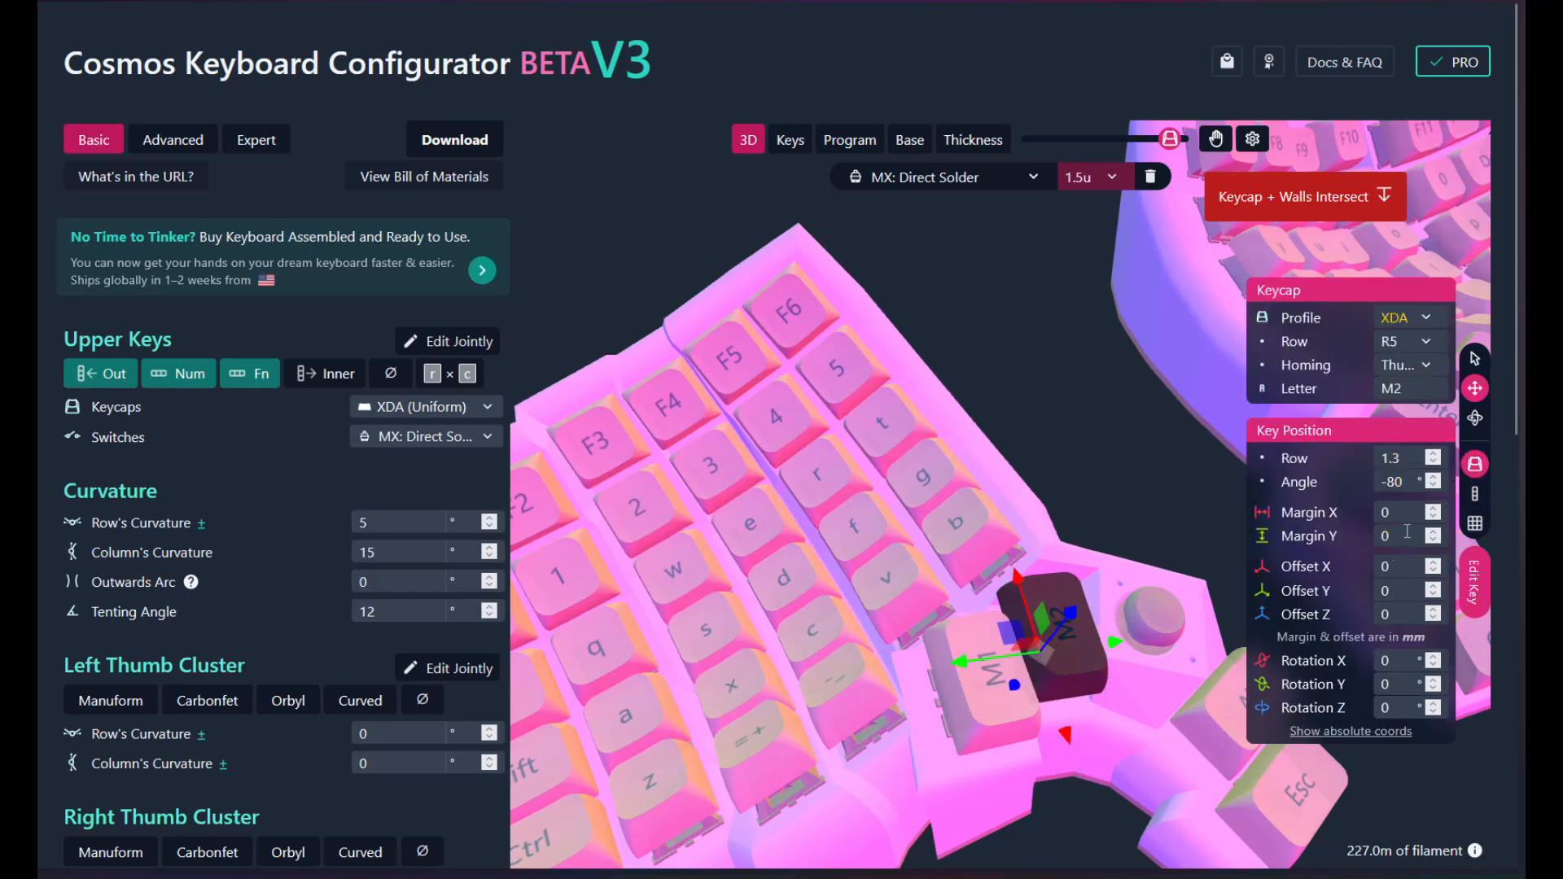
left_click(1398, 562)
type("0.5")
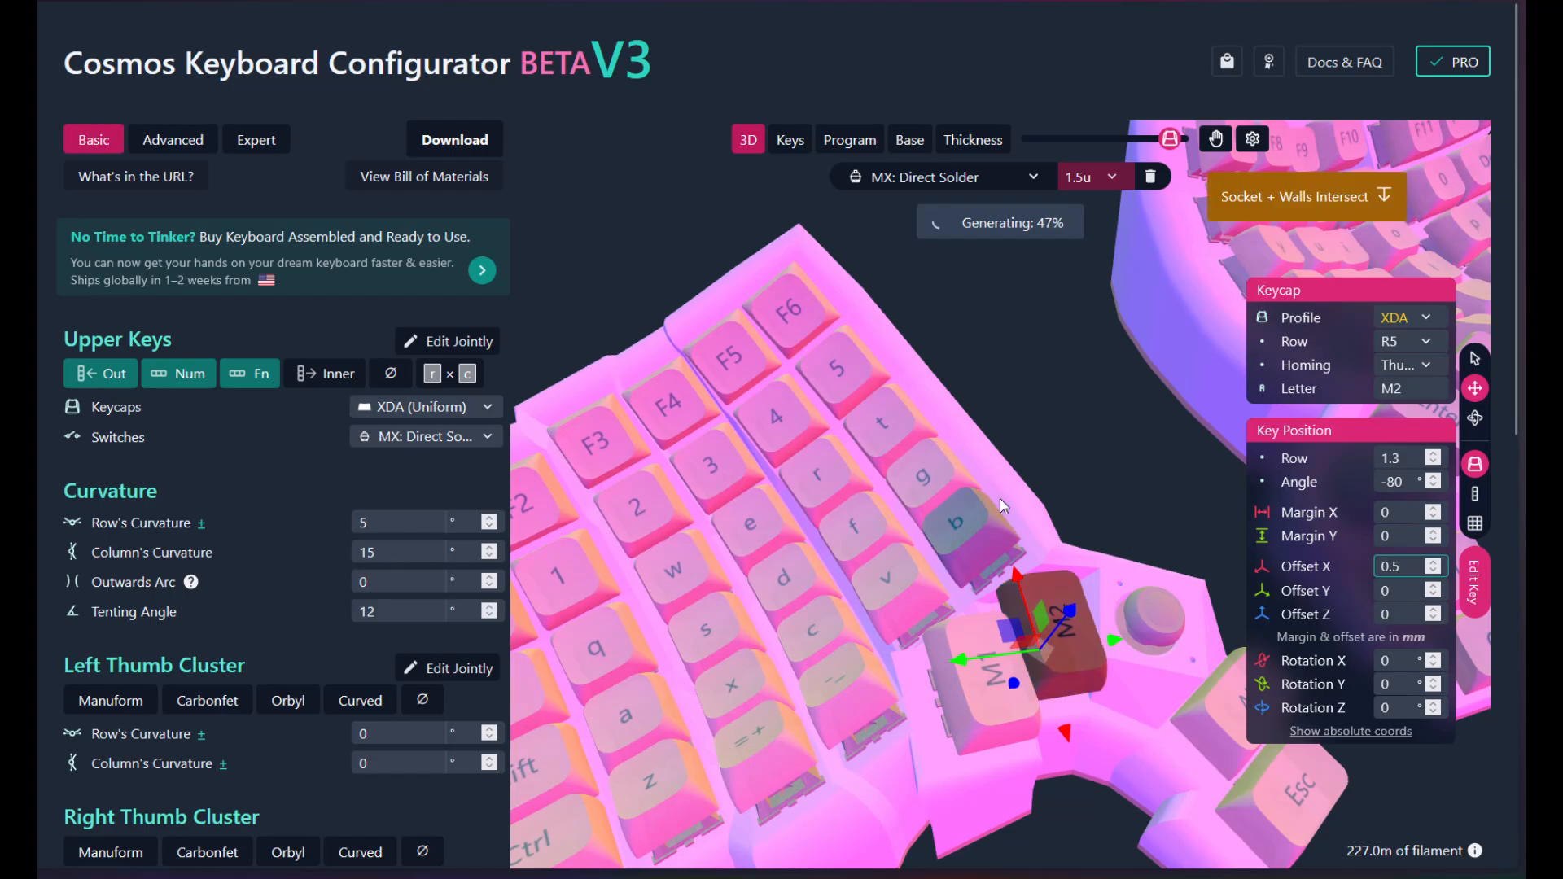
- Change the M2 key's Offset X to -1 and compare its position settings with those of the Enter key
key("BackSpace")
key("BackSpace")
key("BackSpace")
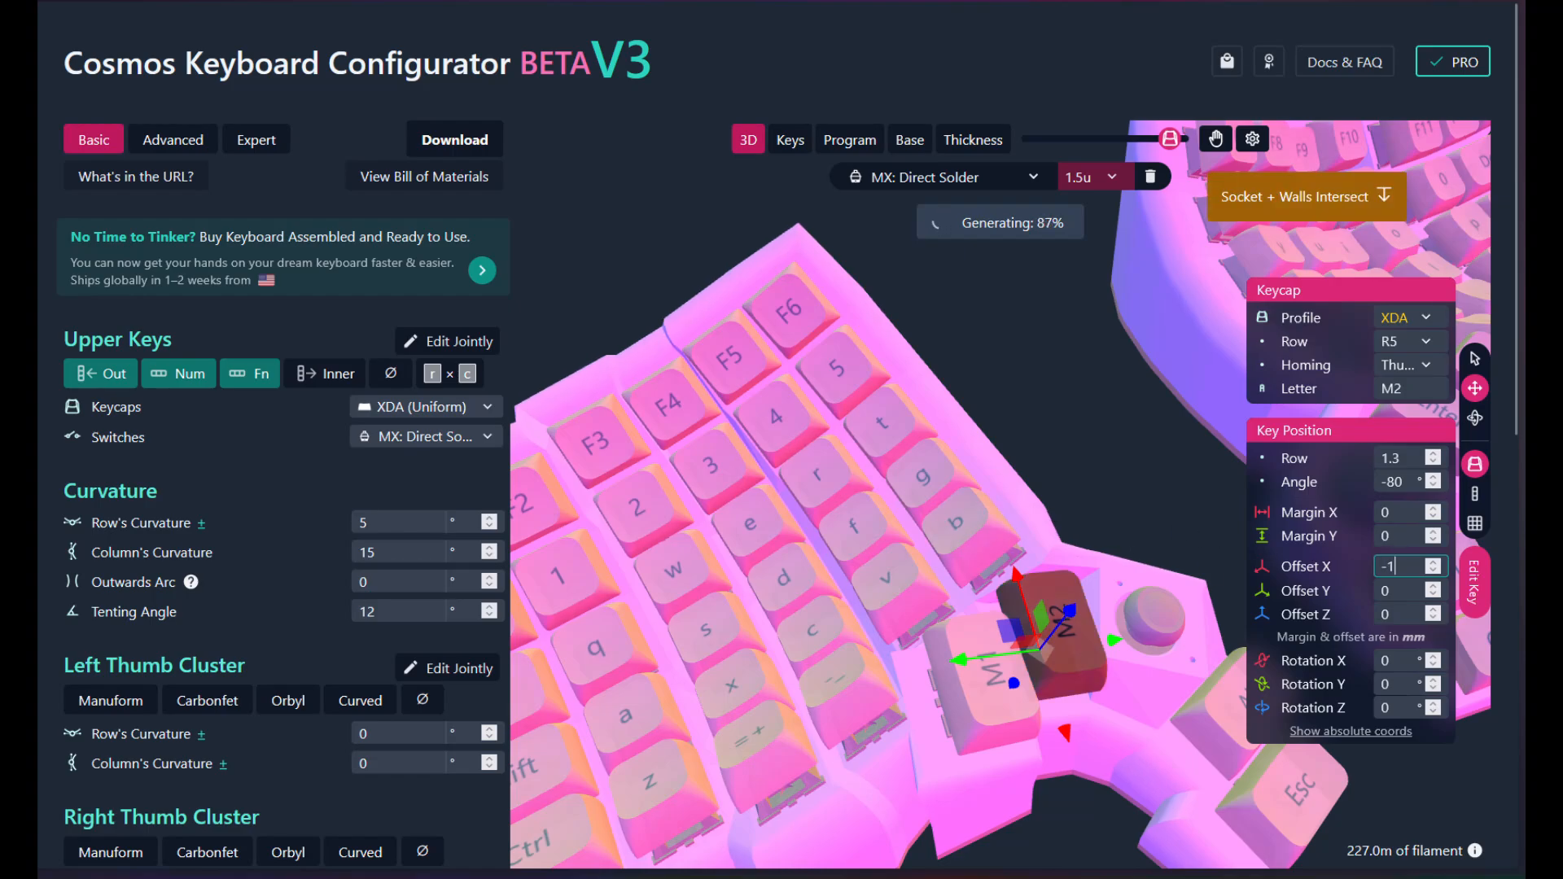
left_click_drag(896, 506, 844, 489)
right_click_drag(1221, 448, 993, 332)
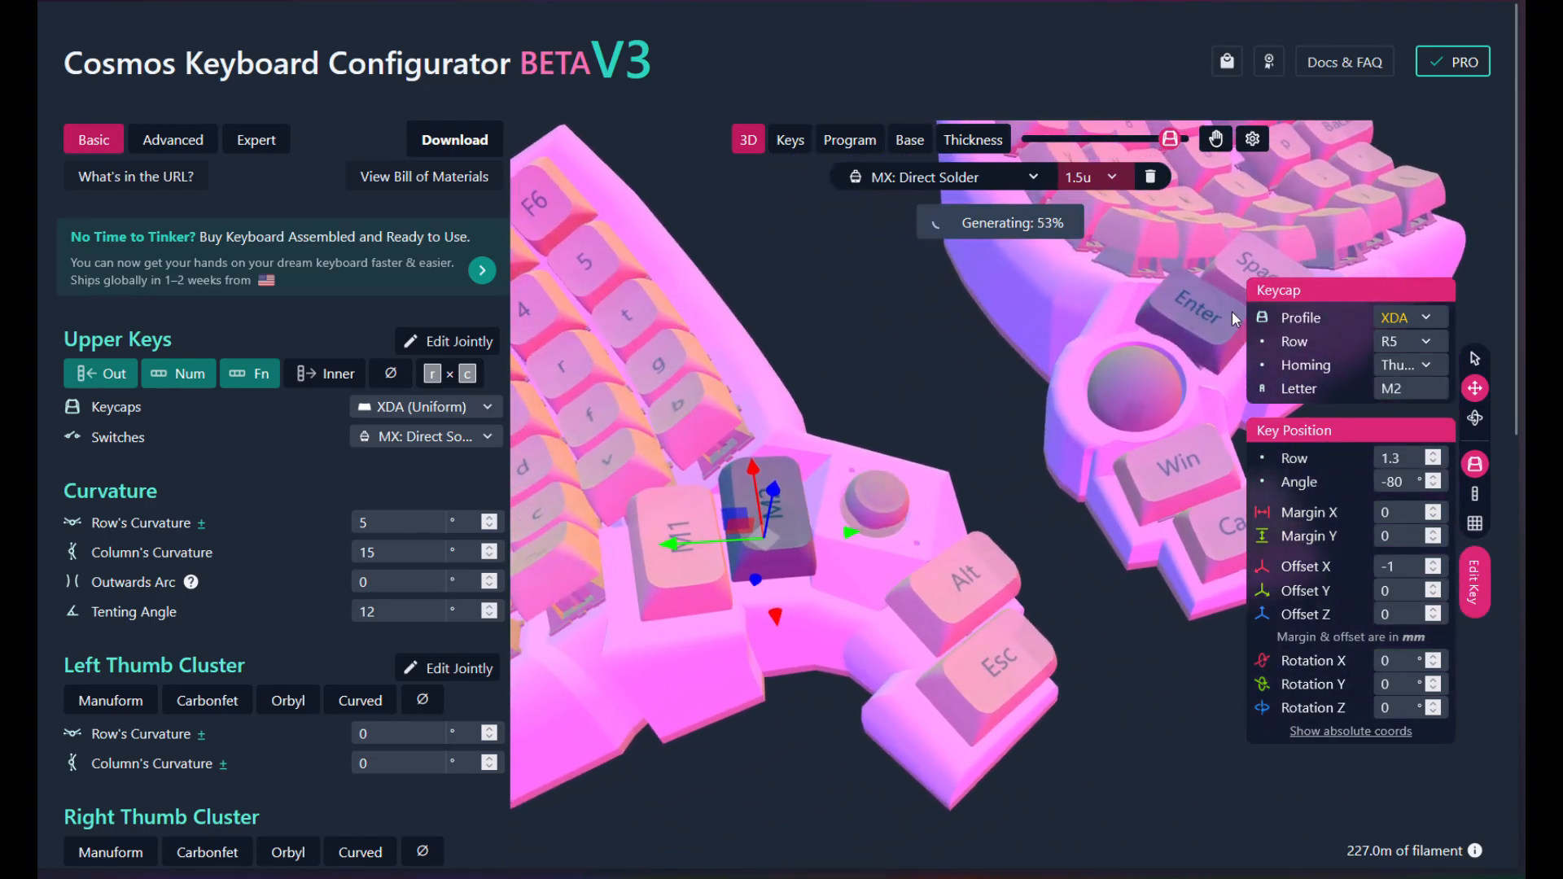
left_click(1229, 322)
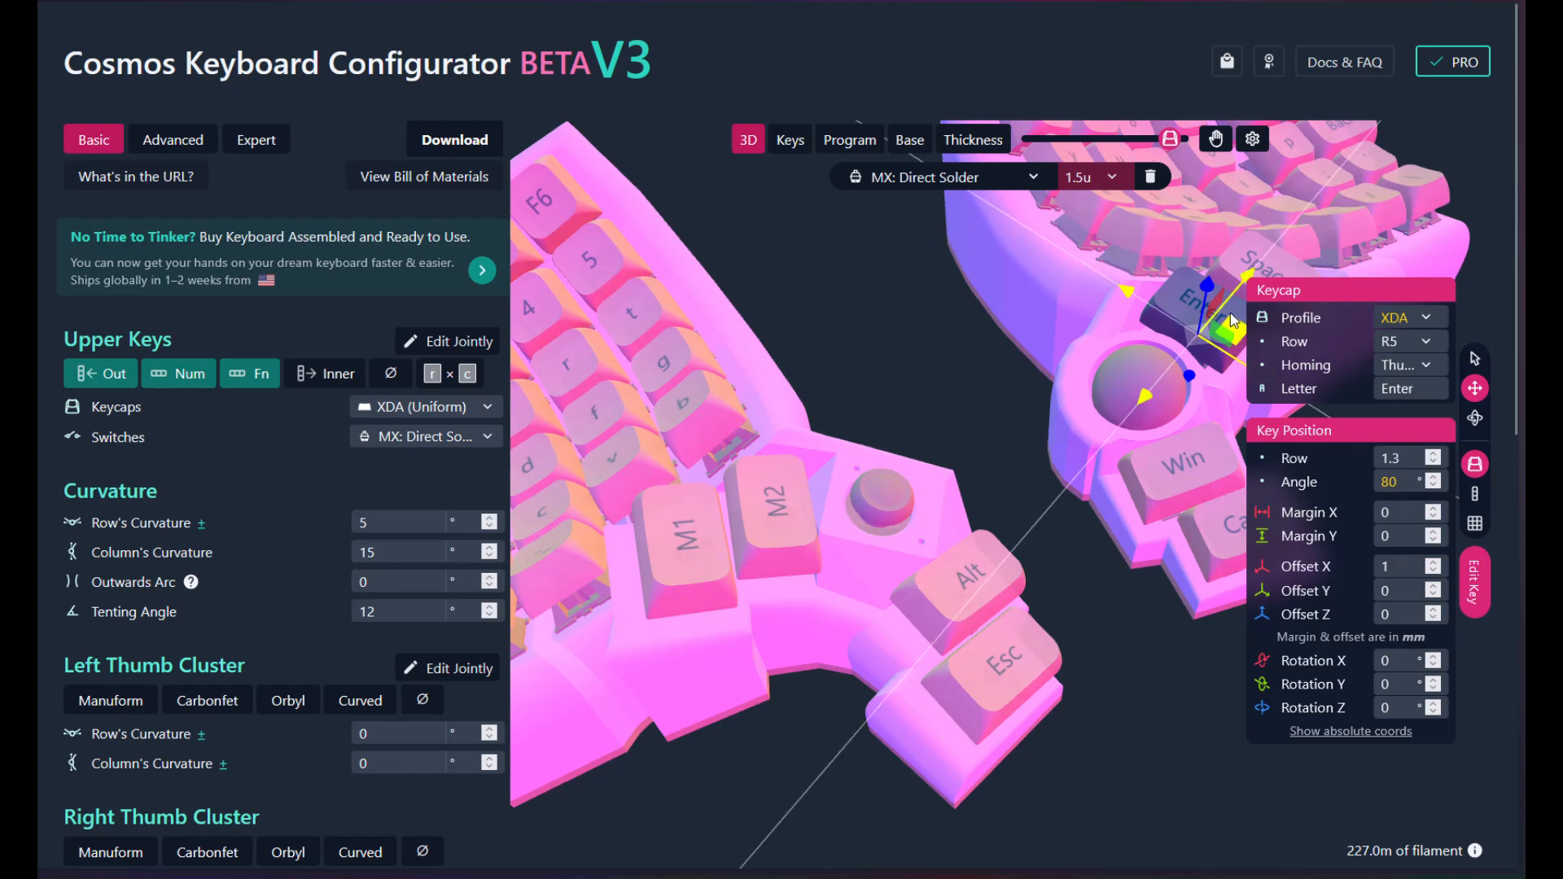
left_click(800, 539)
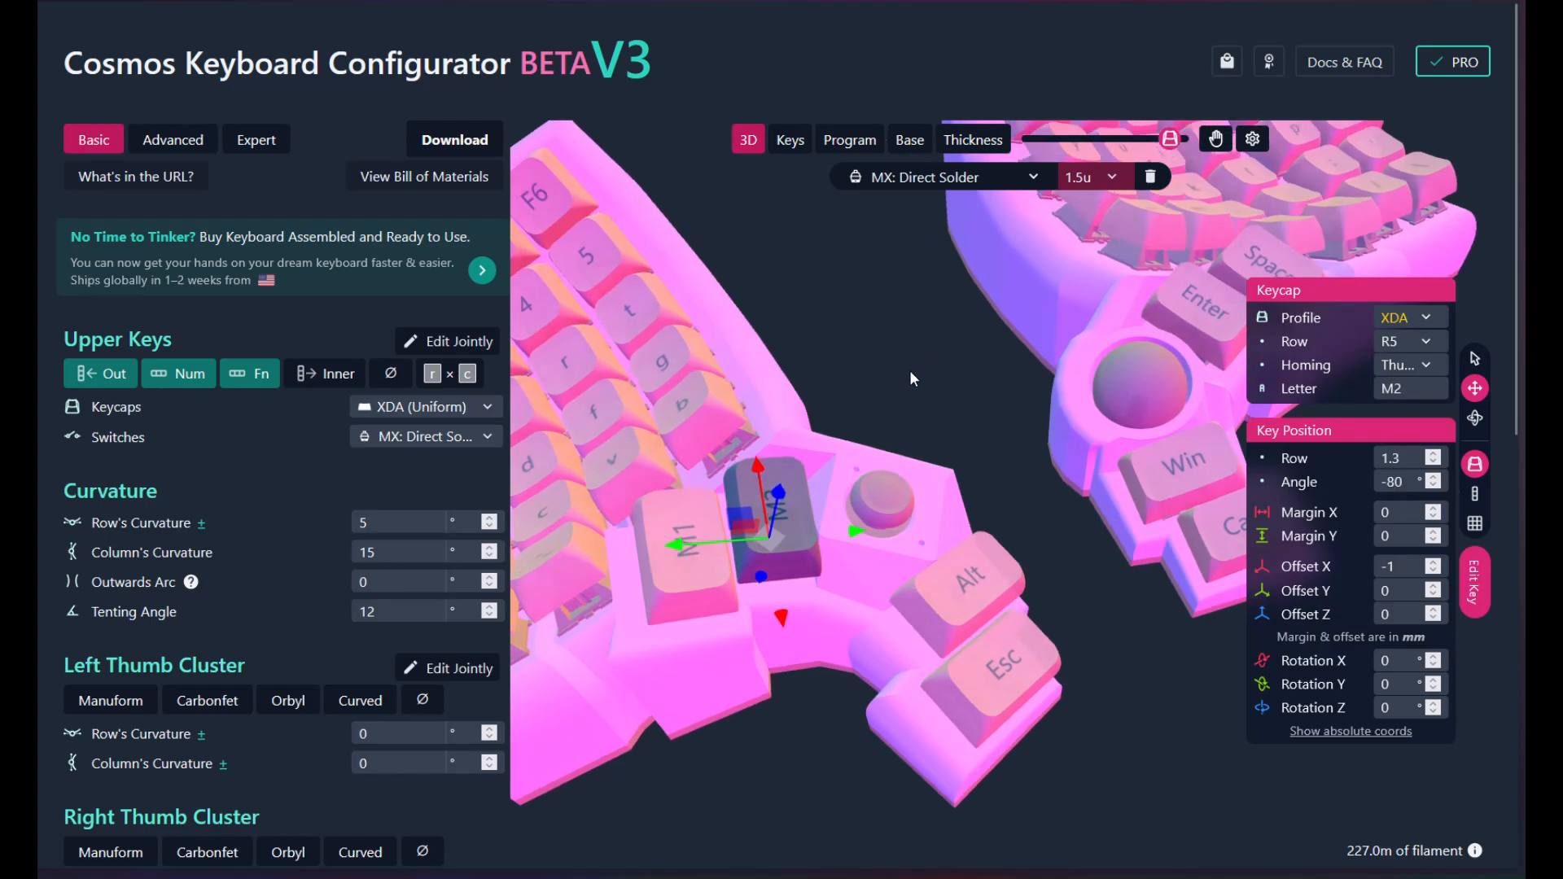
- Return to whole-column selection and inspect both keyboard halves from several angles
left_click_drag(910, 369, 1001, 460)
scroll(949, 477, "down", 5)
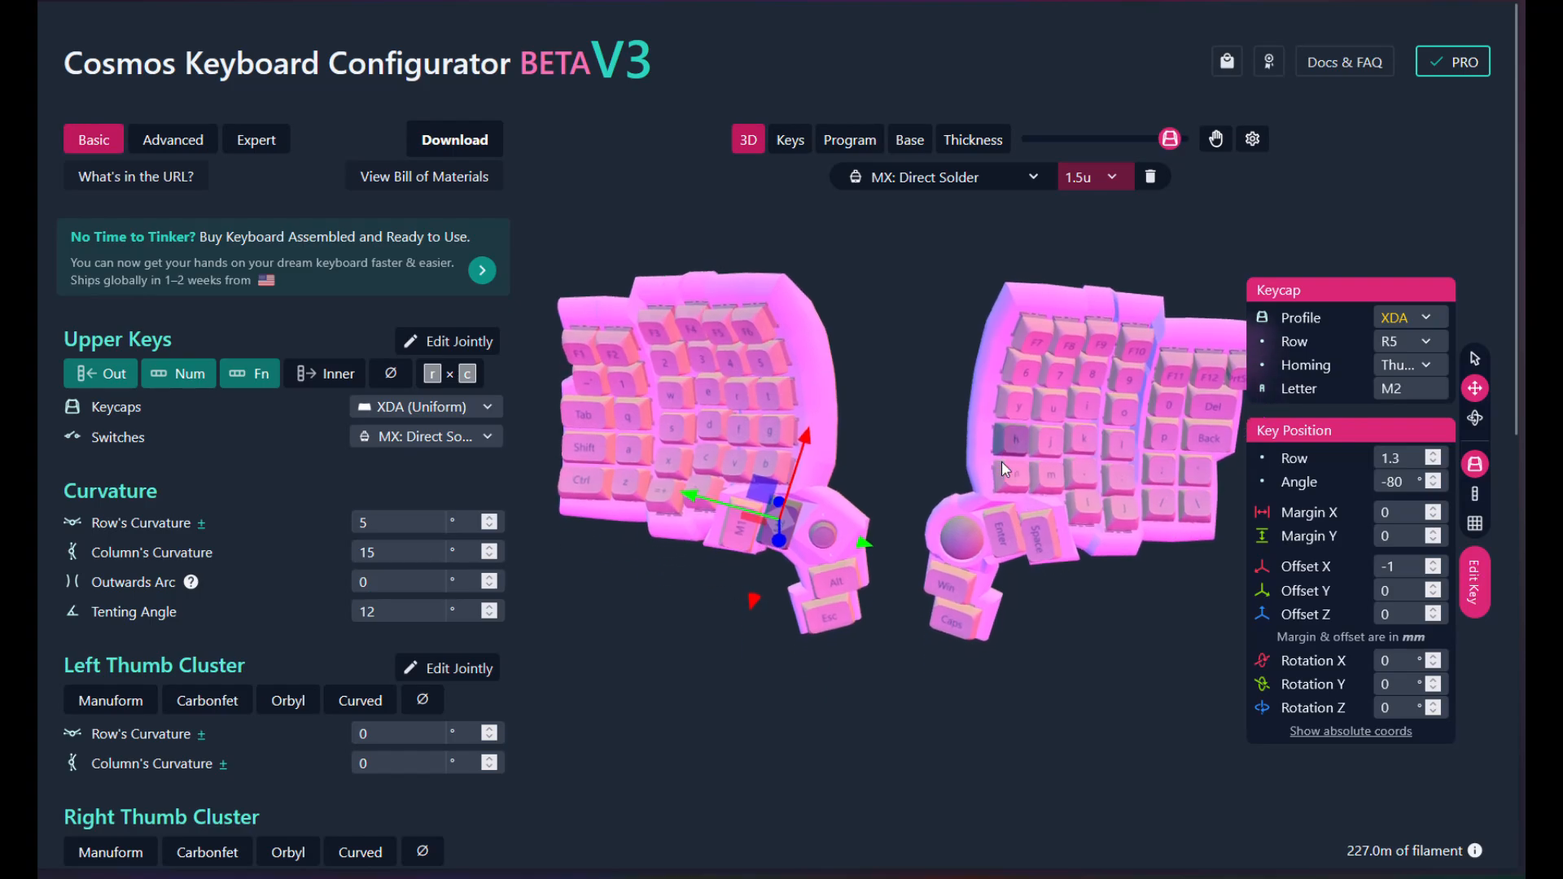
left_click(1475, 494)
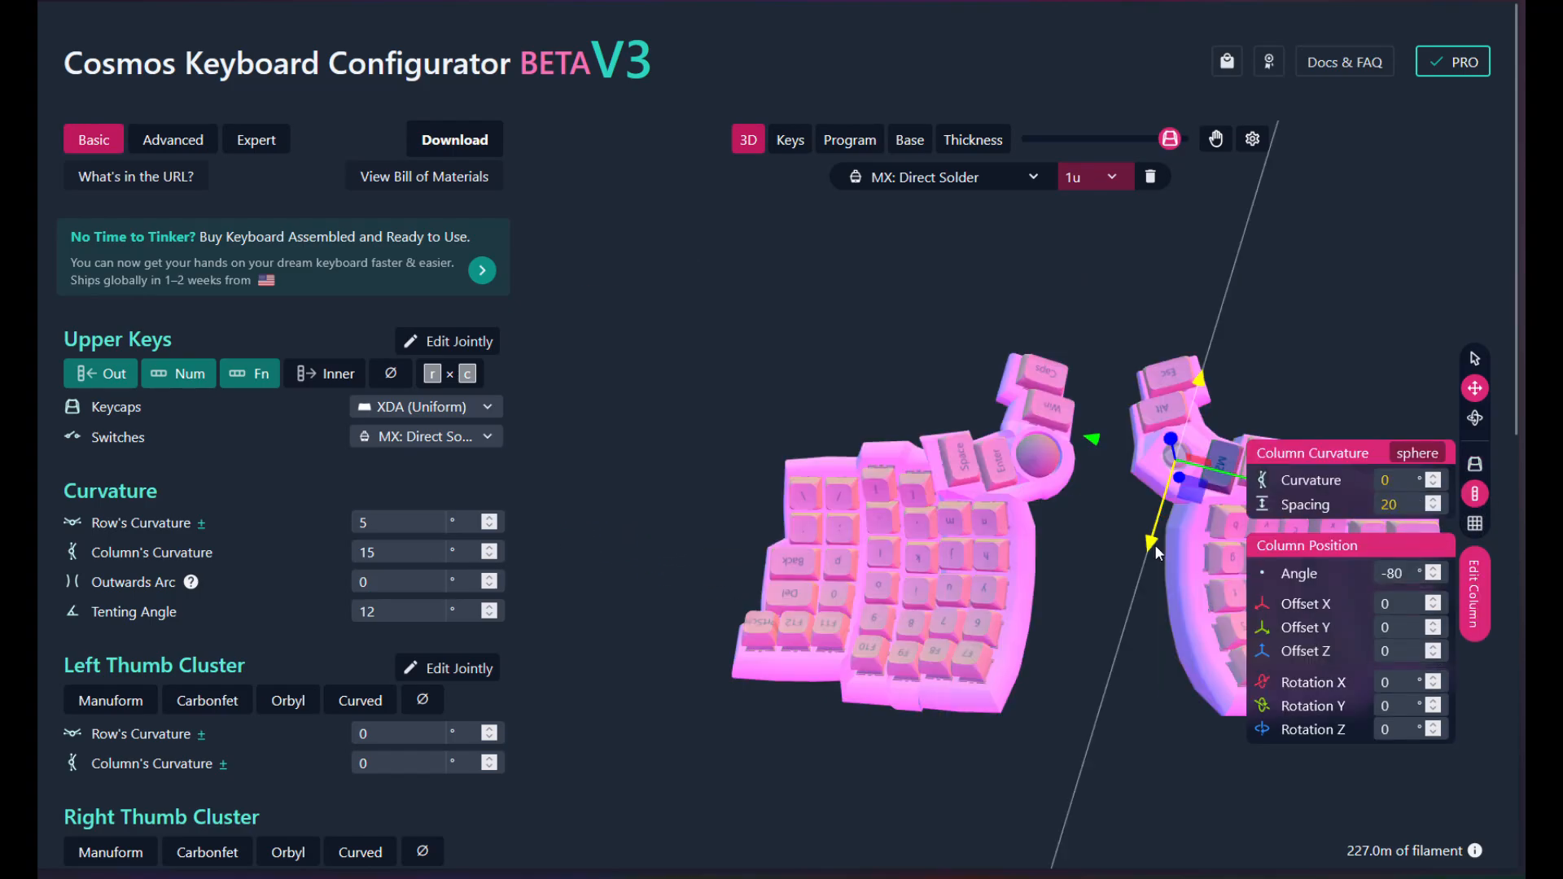
left_click_drag(1151, 540, 1437, 570)
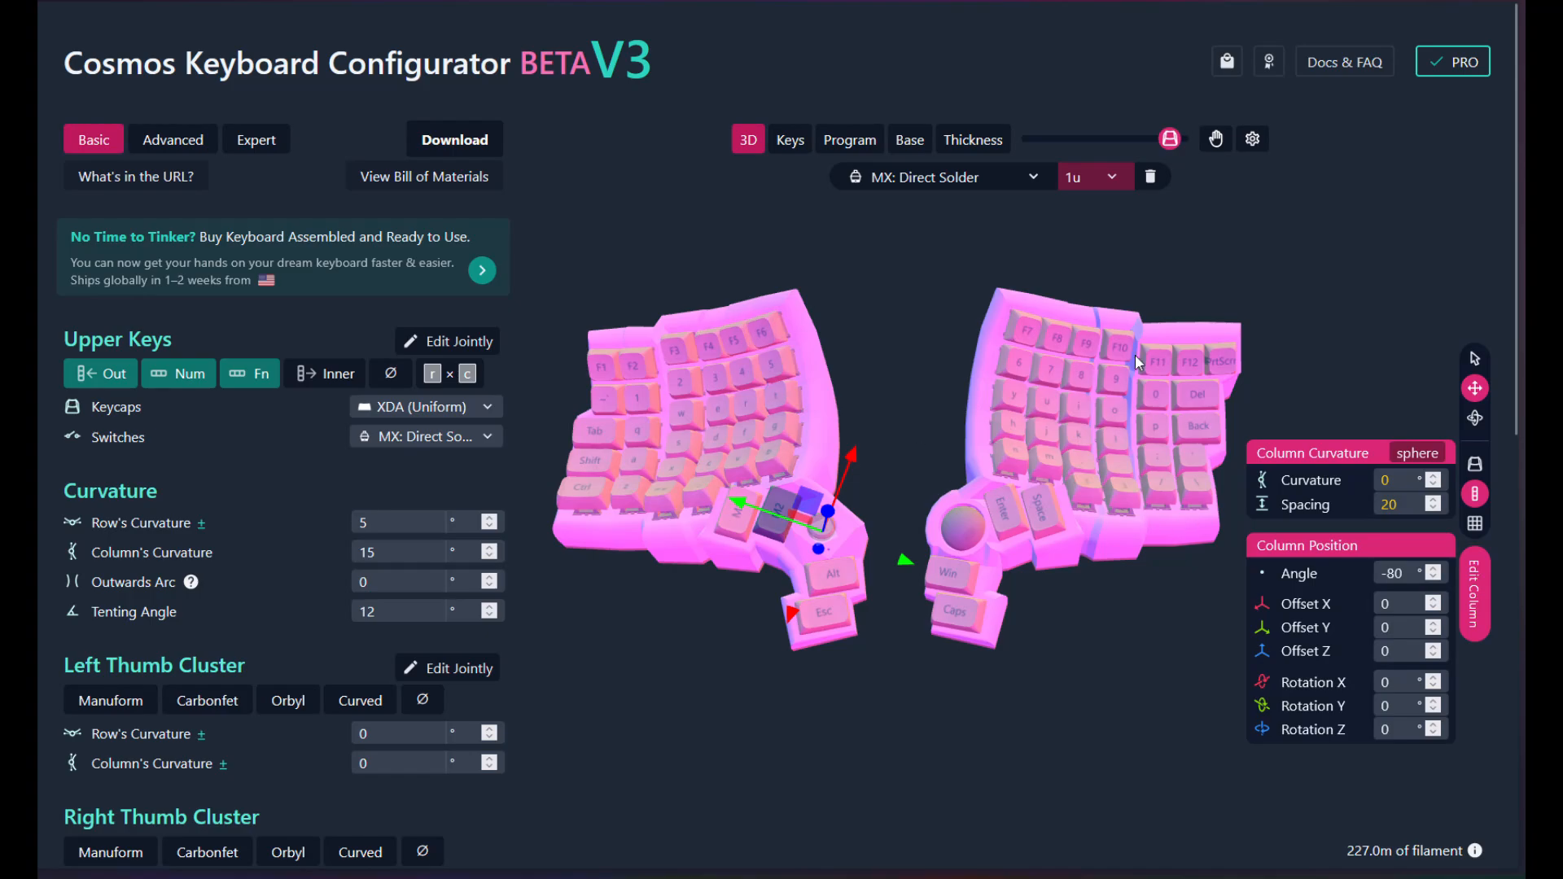
- Review the curvature and position settings of the left and right thumb clusters in cluster selection mode, and return to column selection
left_click(1474, 521)
left_click(1475, 496)
left_click(1476, 525)
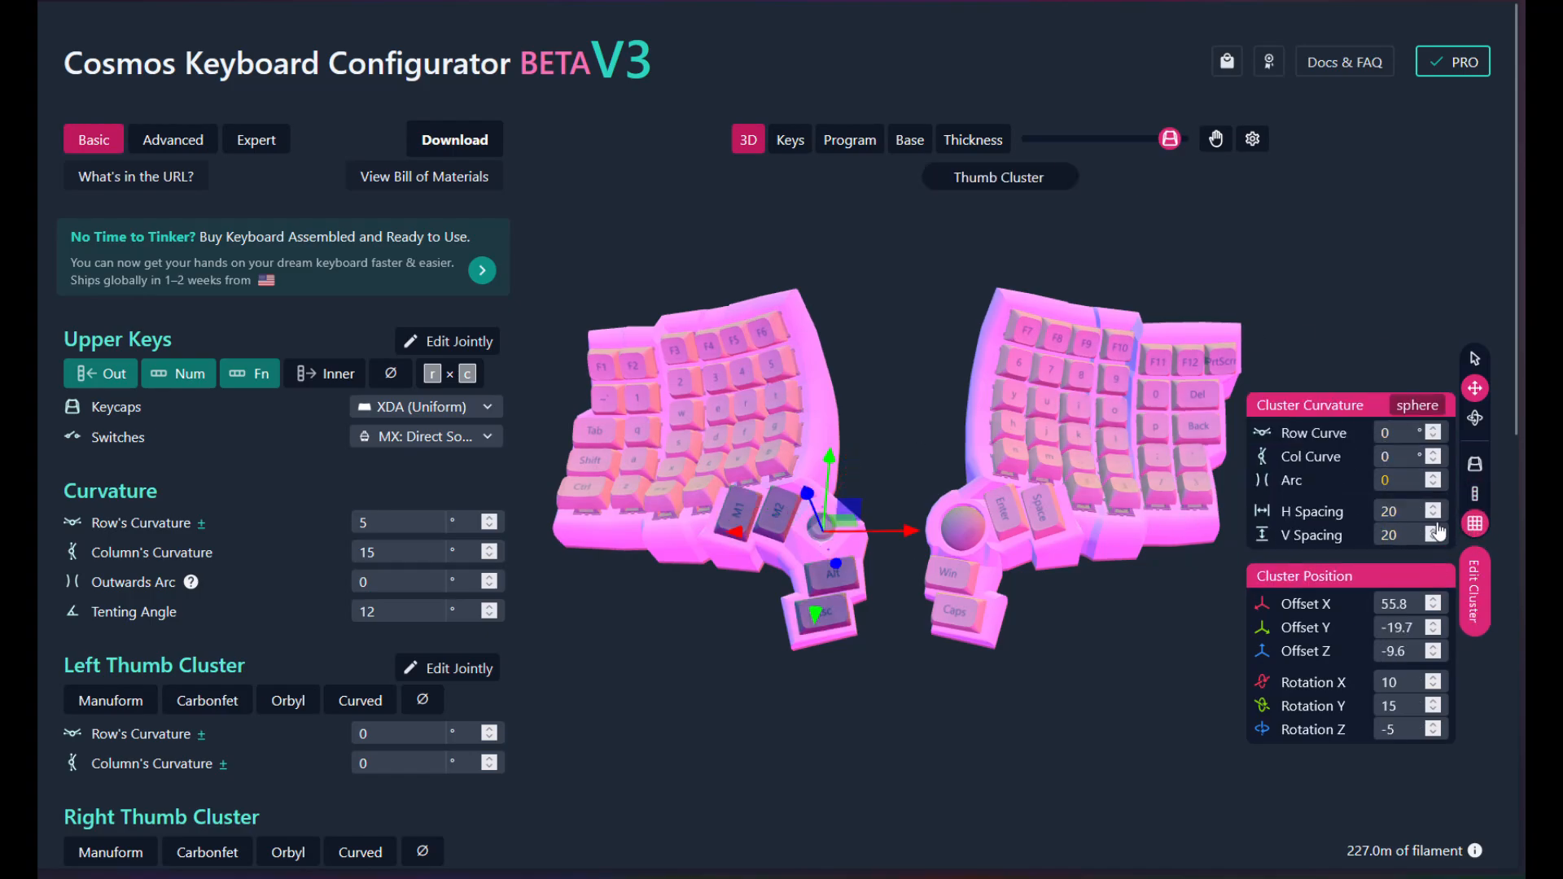
left_click(952, 559)
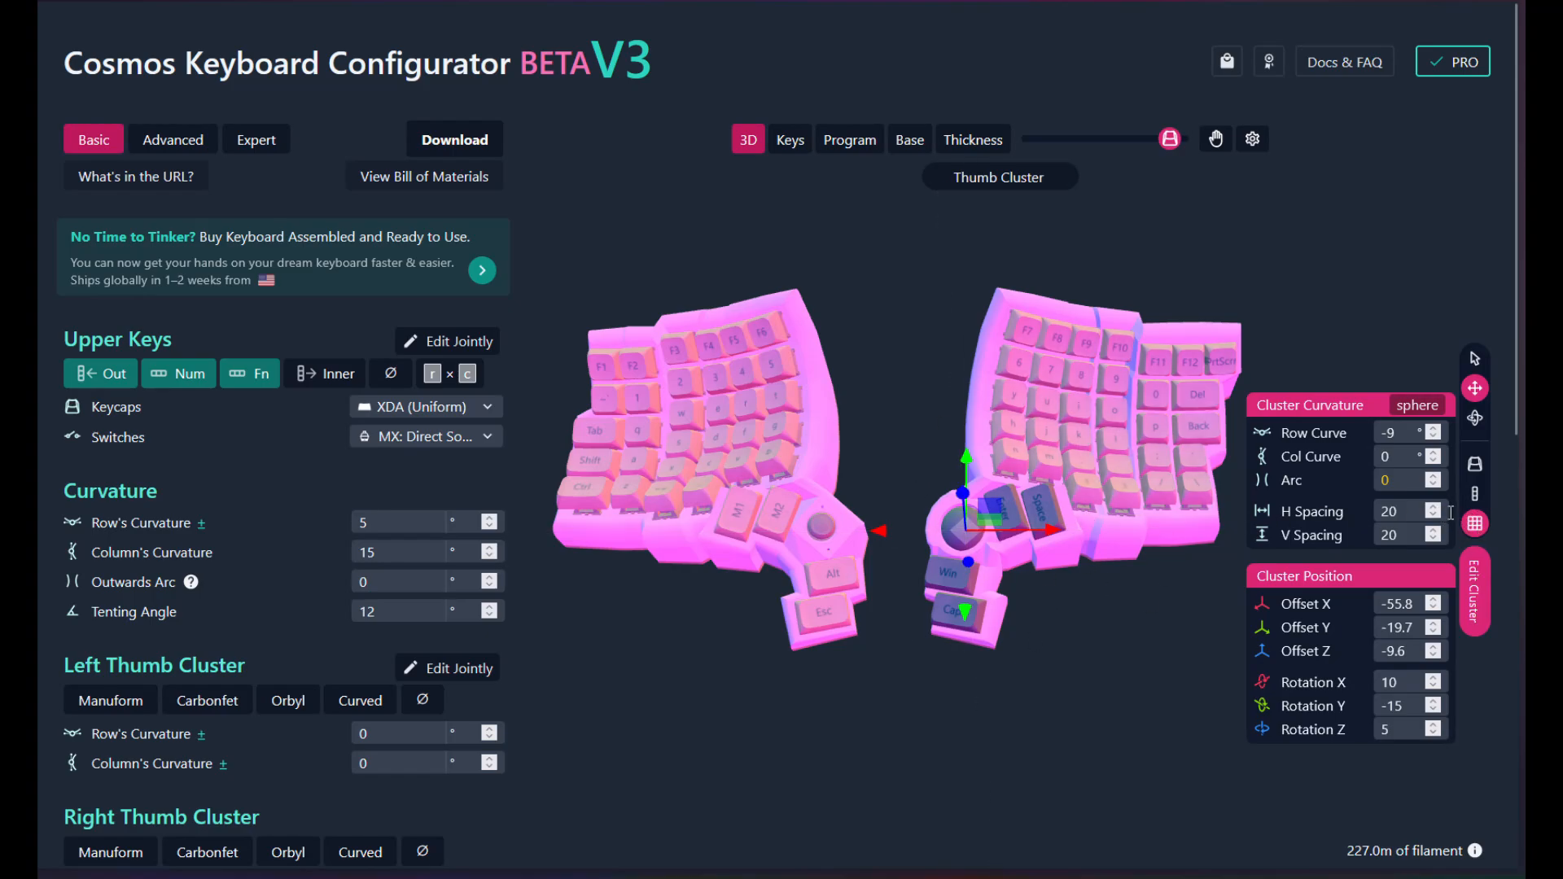
left_click(1477, 495)
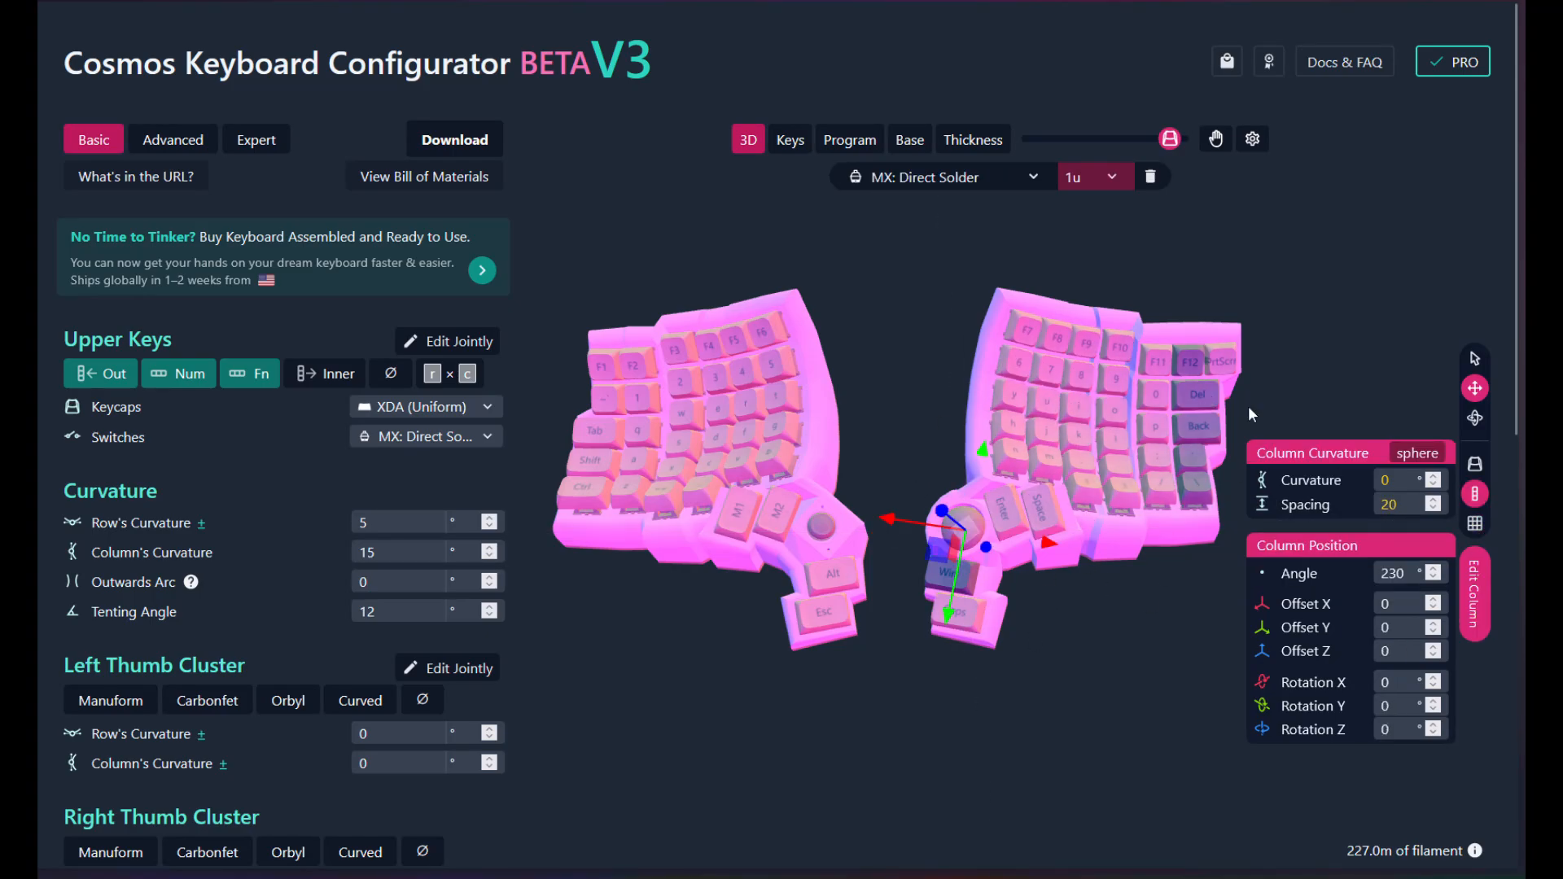